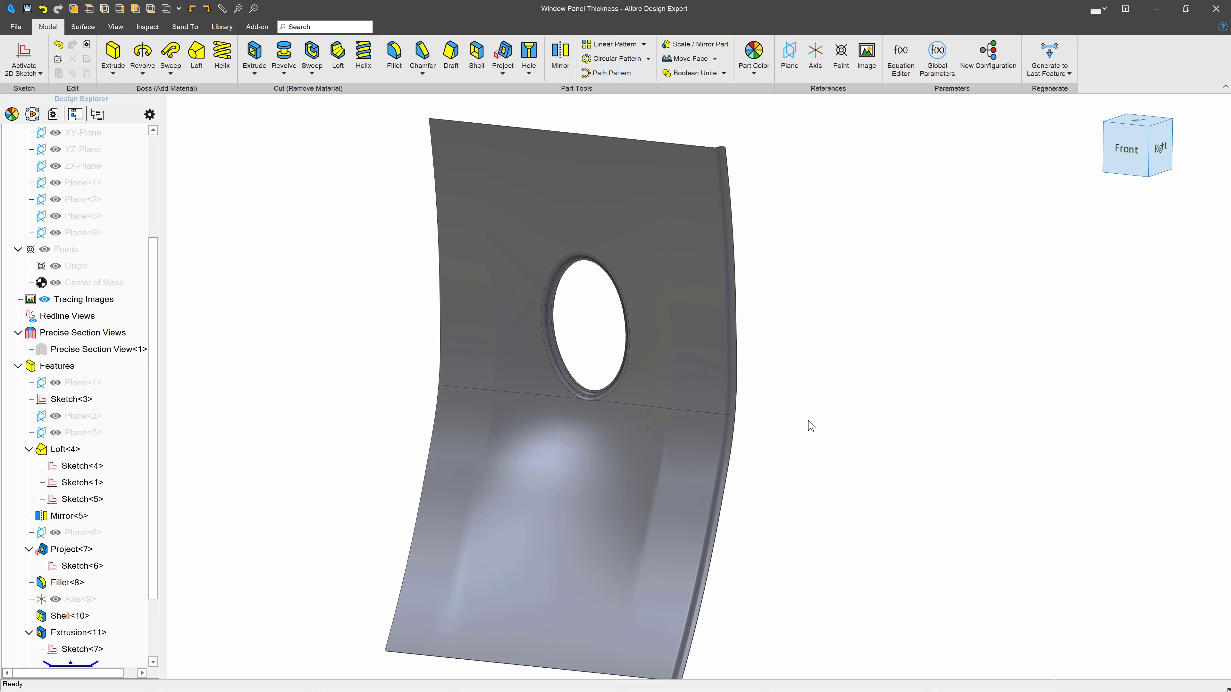
middle_click_drag(807, 421, 857, 407)
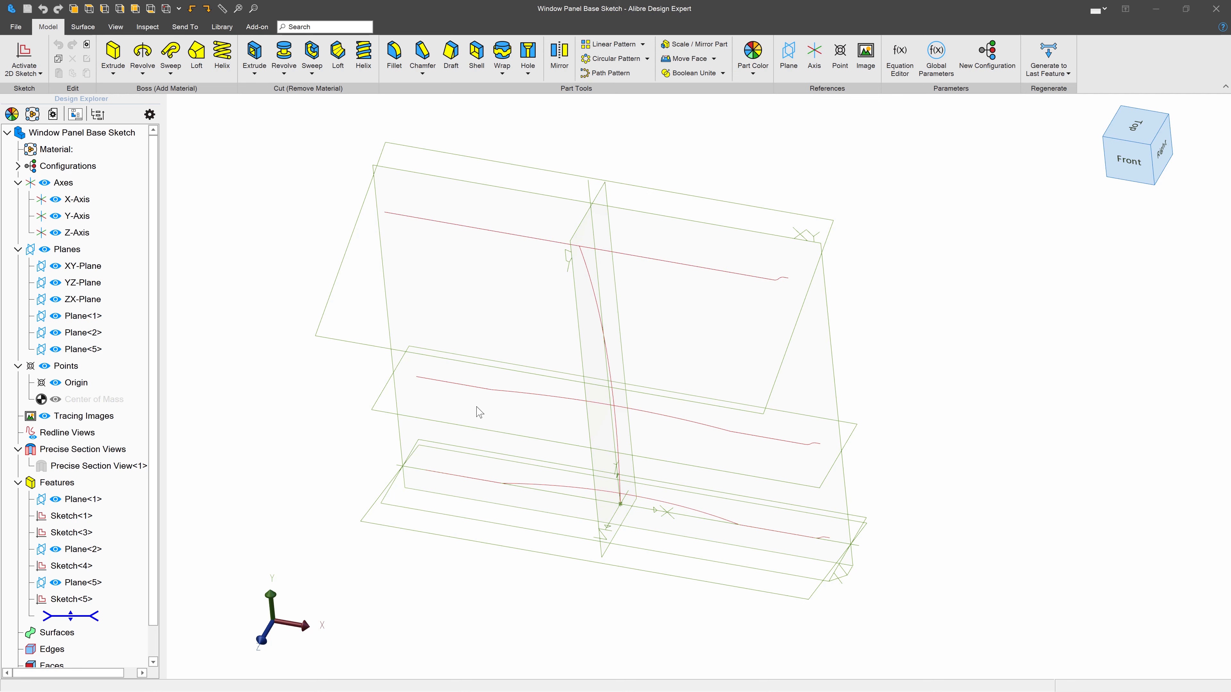
Loft a boss through Sketch<5>, Sketch<1> and Sketch<4> with no guides and open ends.
right_click(62, 522)
left_click(80, 529)
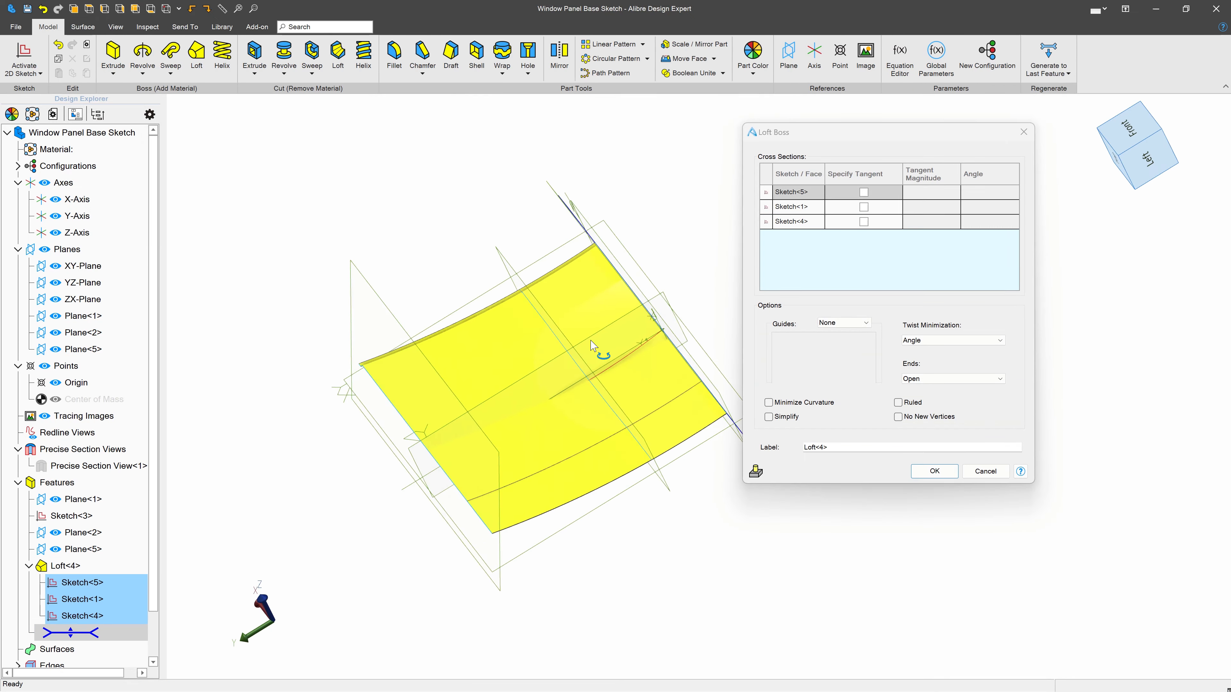
mouse_move(533, 339)
middle_mouse_down()
mouse_move(588, 380)
mouse_move(588, 353)
mouse_move(557, 330)
middle_mouse_up()
left_click(934, 471)
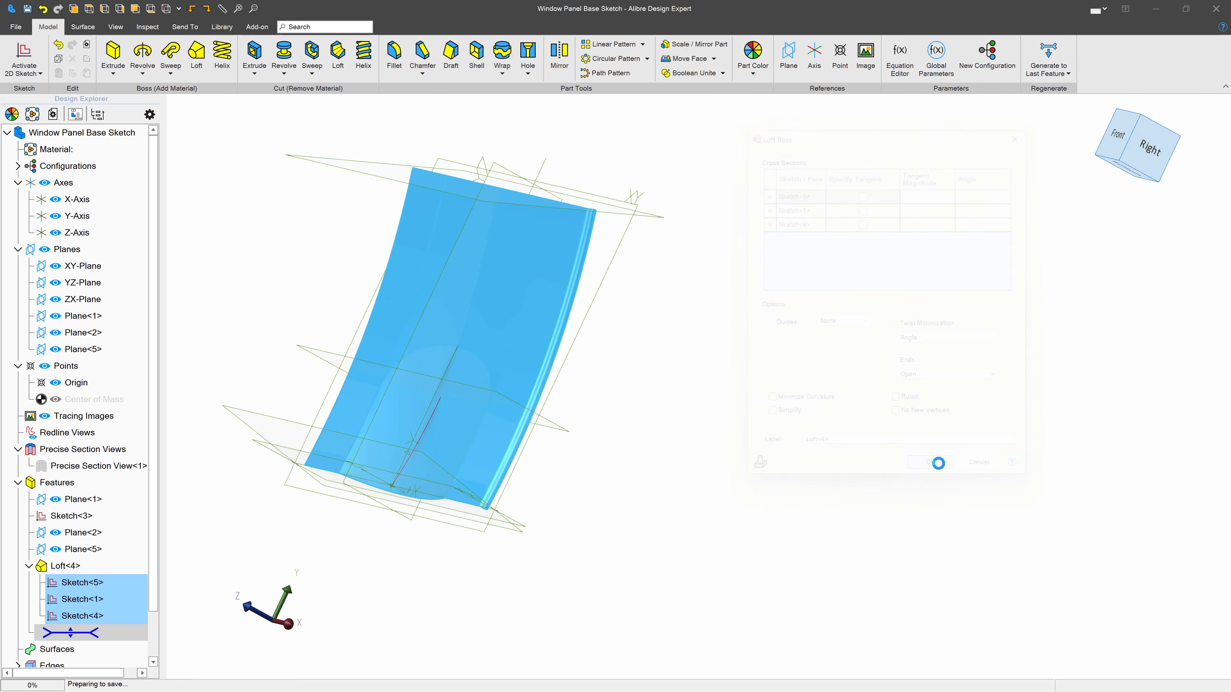
scroll(509, 371, "down", 3)
scroll(480, 374, "up", 5)
scroll(241, 255, "down", 1)
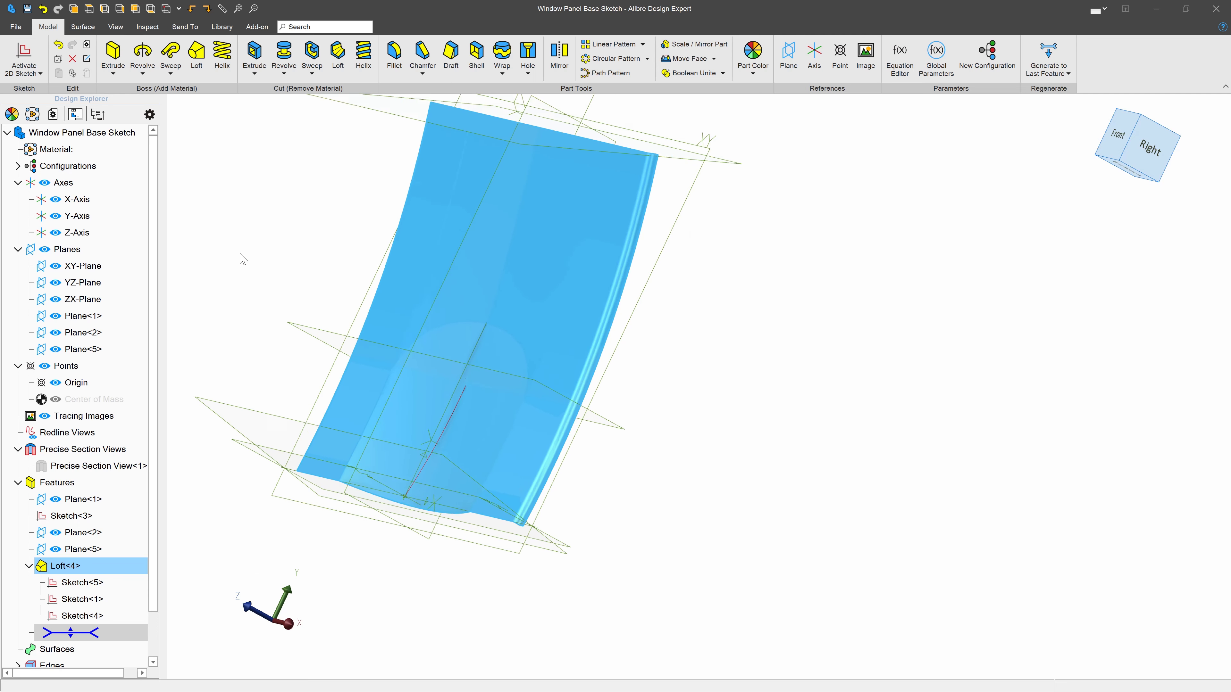
Insert a reference plane offset above Plane<1>, crossing the upper part of the panel.
scroll(240, 254, "down", 2)
left_click(580, 354)
middle_click_drag(580, 354, 511, 352)
left_click(498, 354)
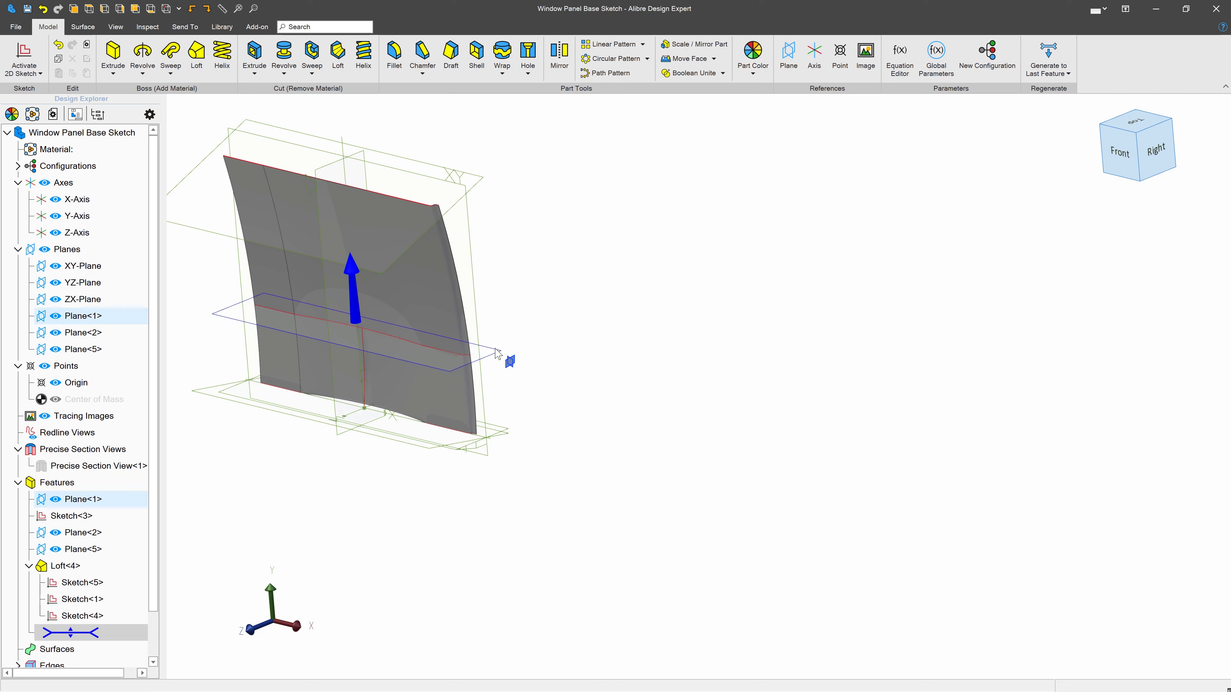
left_click(788, 54)
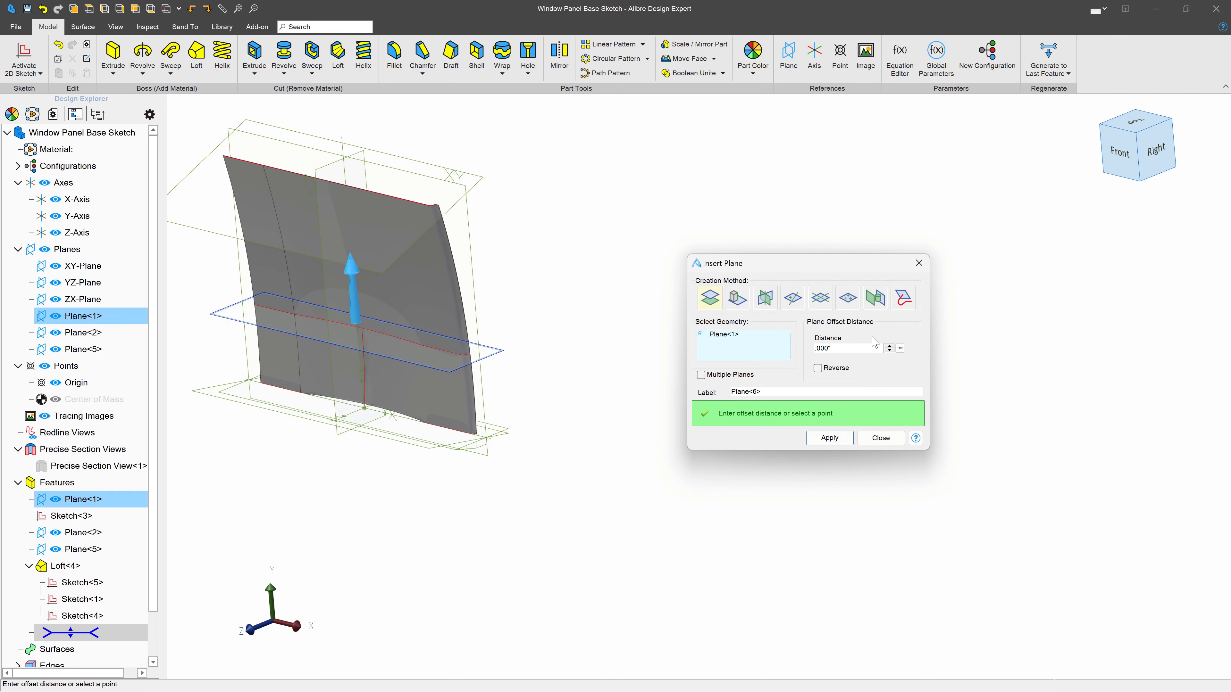
left_click(889, 345)
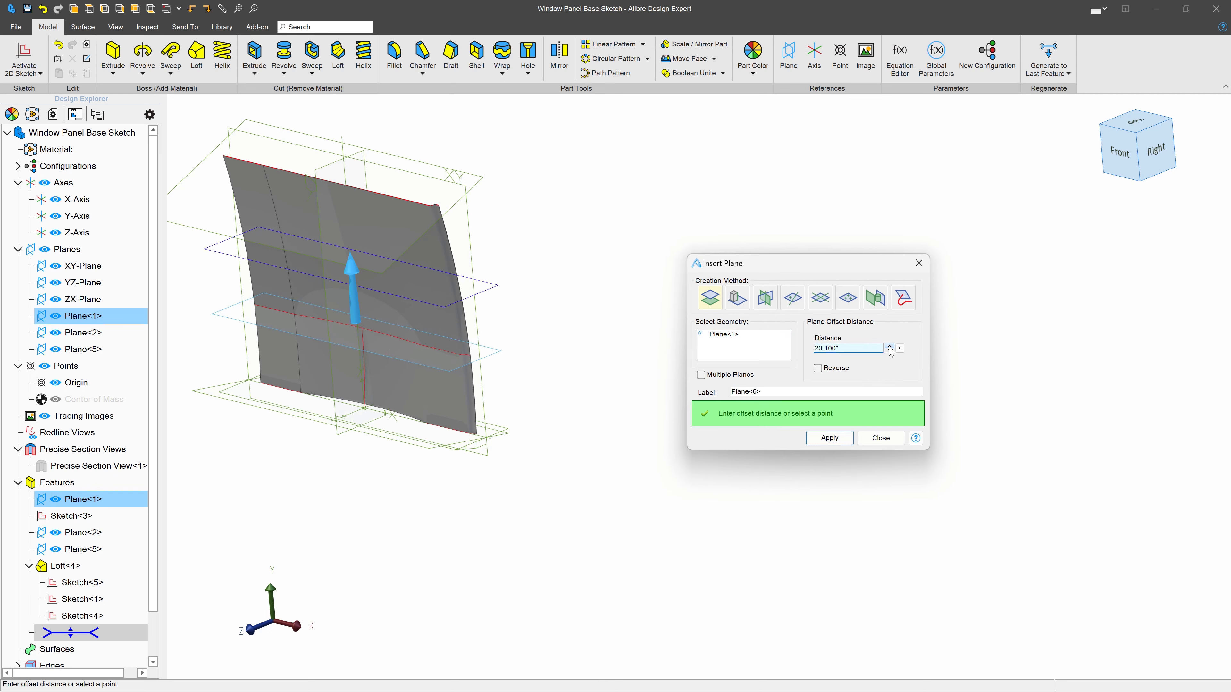
left_click(829, 438)
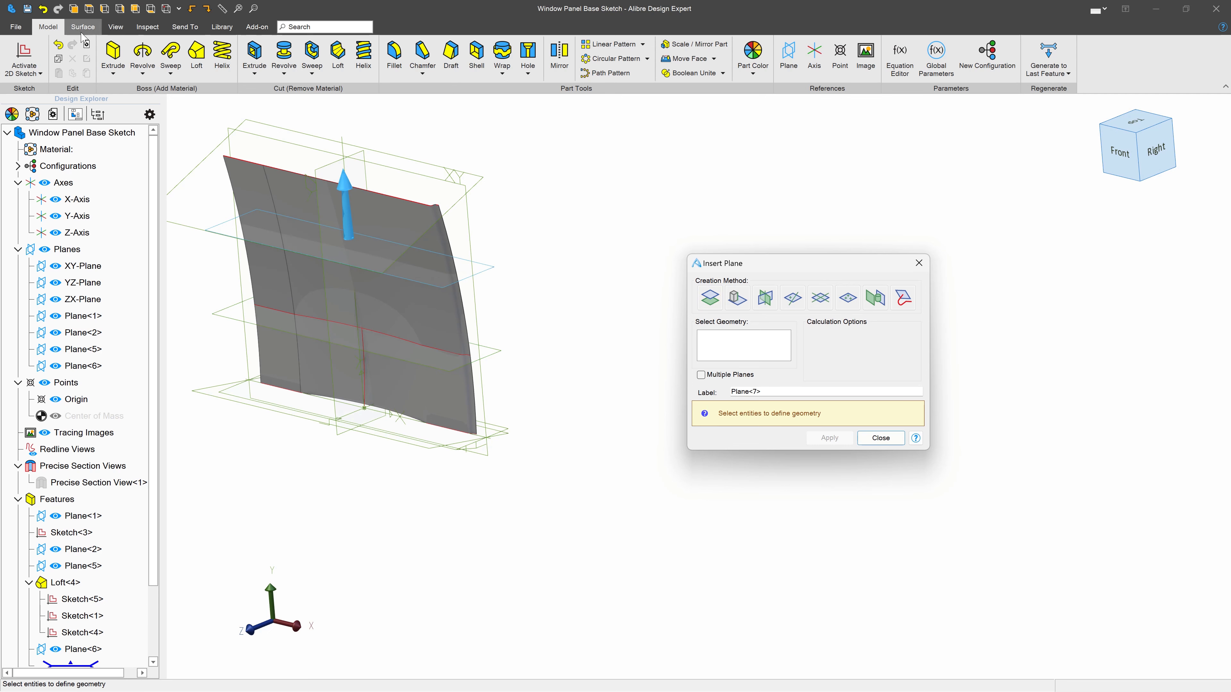
Section the panel precisely at Plane<6> and examine its wall thickness along the cut edge.
left_click(147, 28)
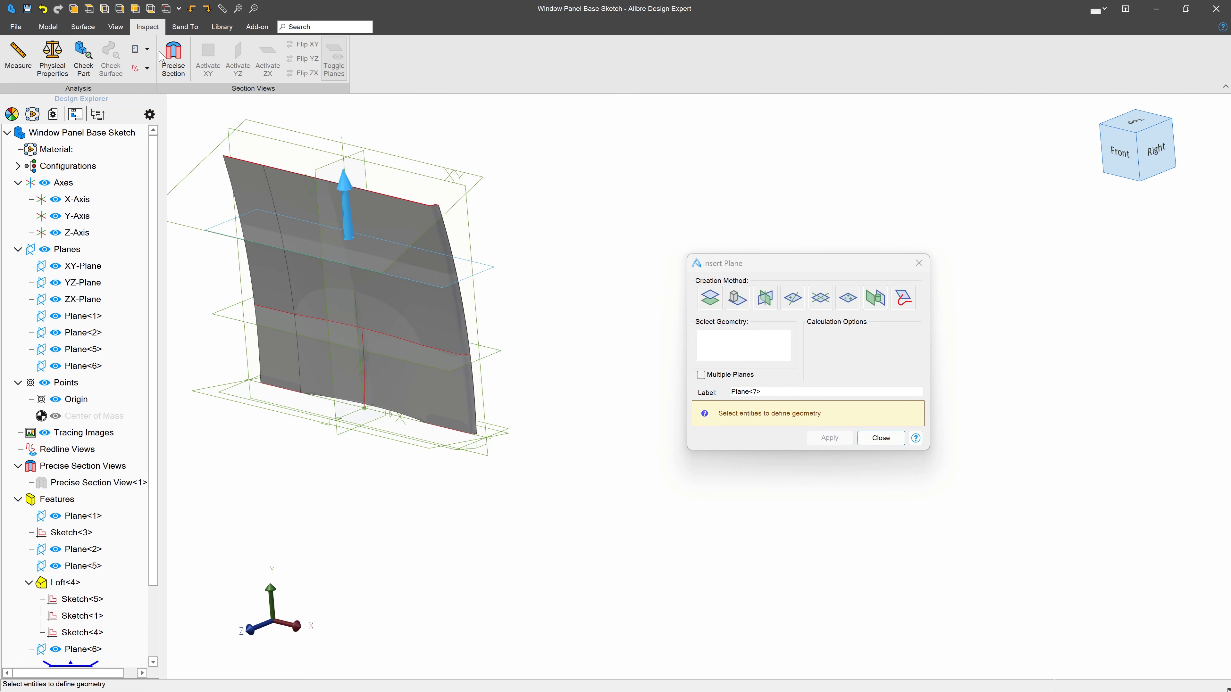
left_click(173, 57)
left_click(823, 264)
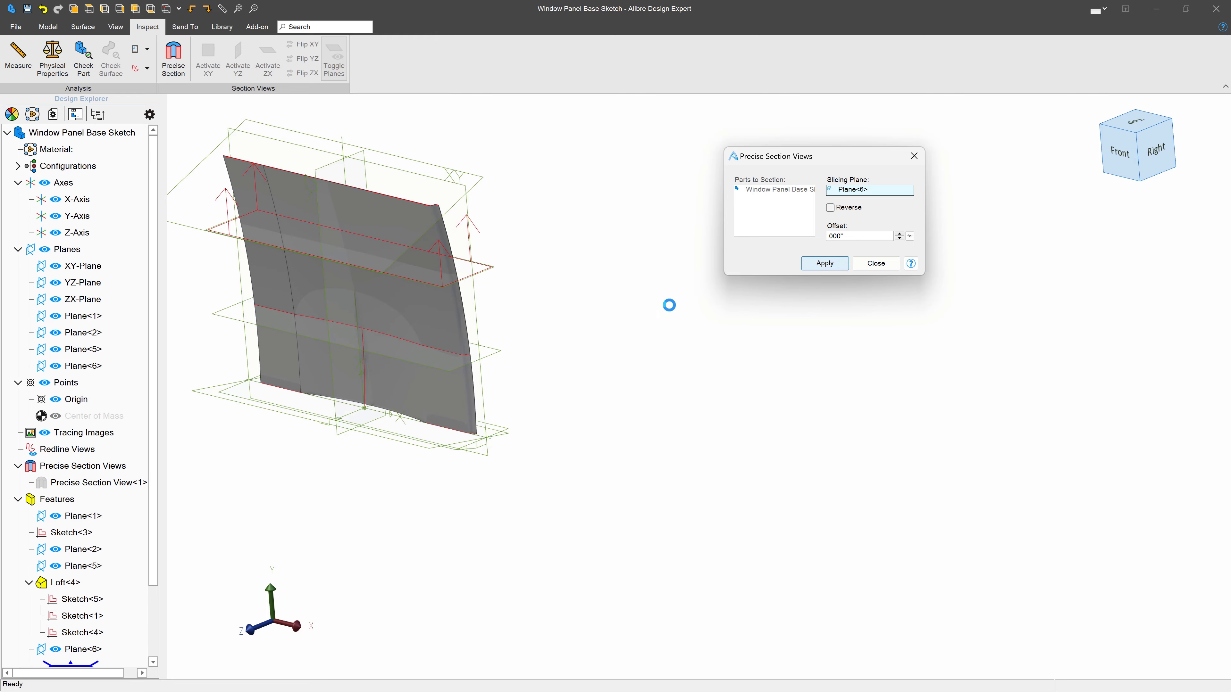
middle_click_drag(513, 308, 525, 291)
scroll(513, 227, "up", 5)
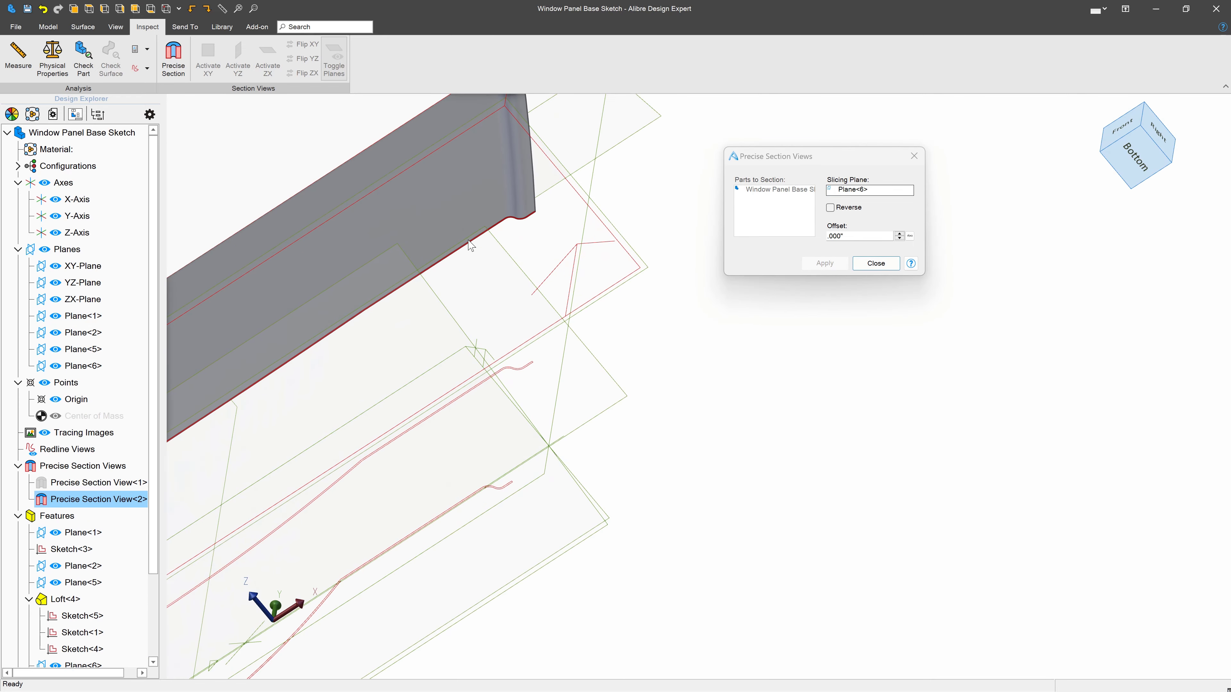
mouse_move(433, 353)
middle_mouse_down()
mouse_move(566, 289)
mouse_move(601, 242)
mouse_move(751, 187)
mouse_move(849, 177)
middle_mouse_up()
scroll(486, 360, "down", 6)
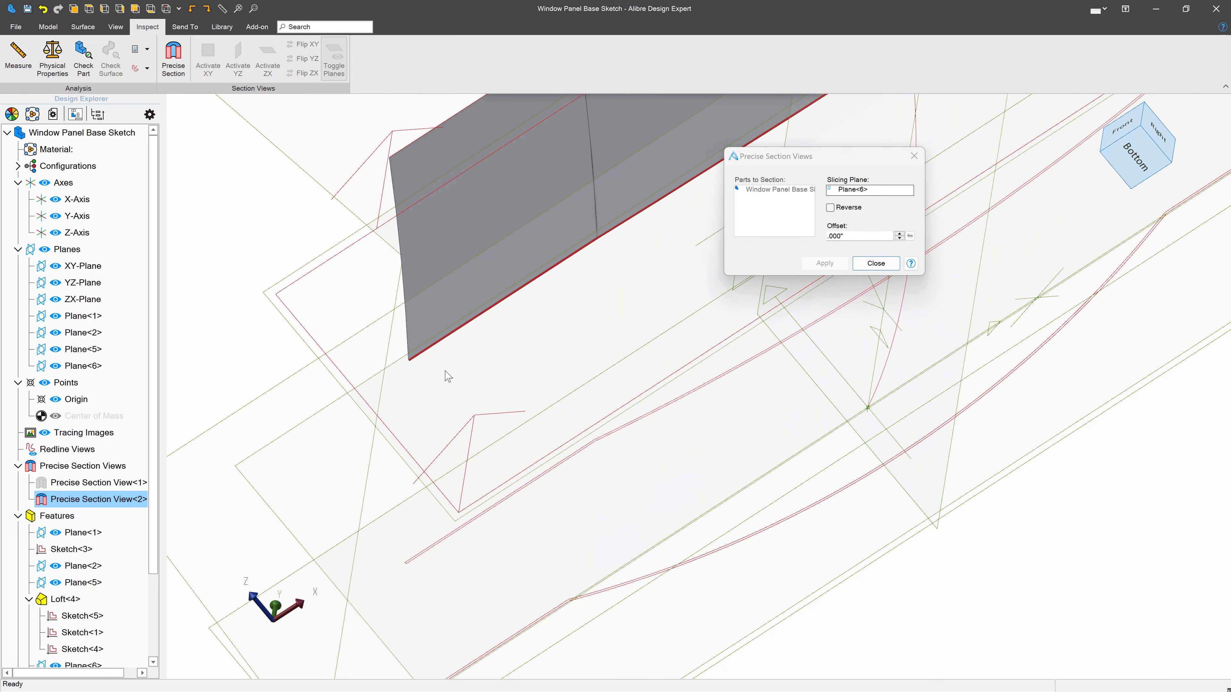
left_click(875, 263)
scroll(249, 143, "down", 2)
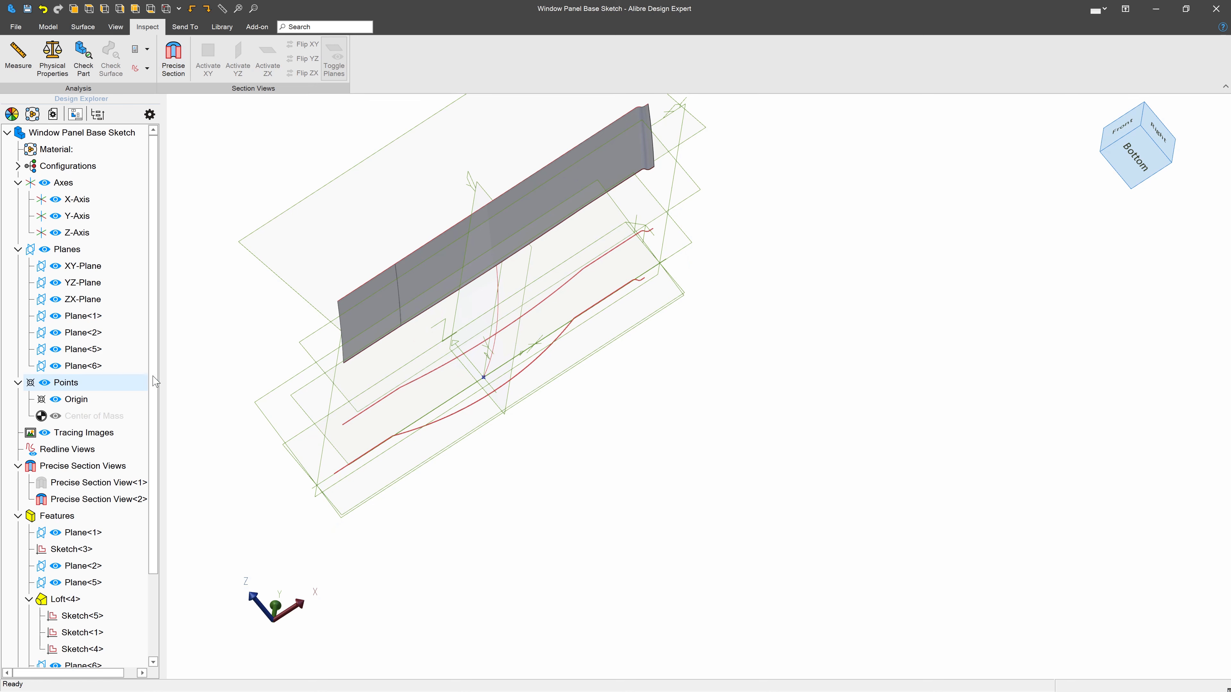
Delete Precise Section View<2> to bring back the whole panel.
middle_click_drag(319, 263, 321, 292)
scroll(509, 385, "down", 4)
scroll(491, 227, "up", 5)
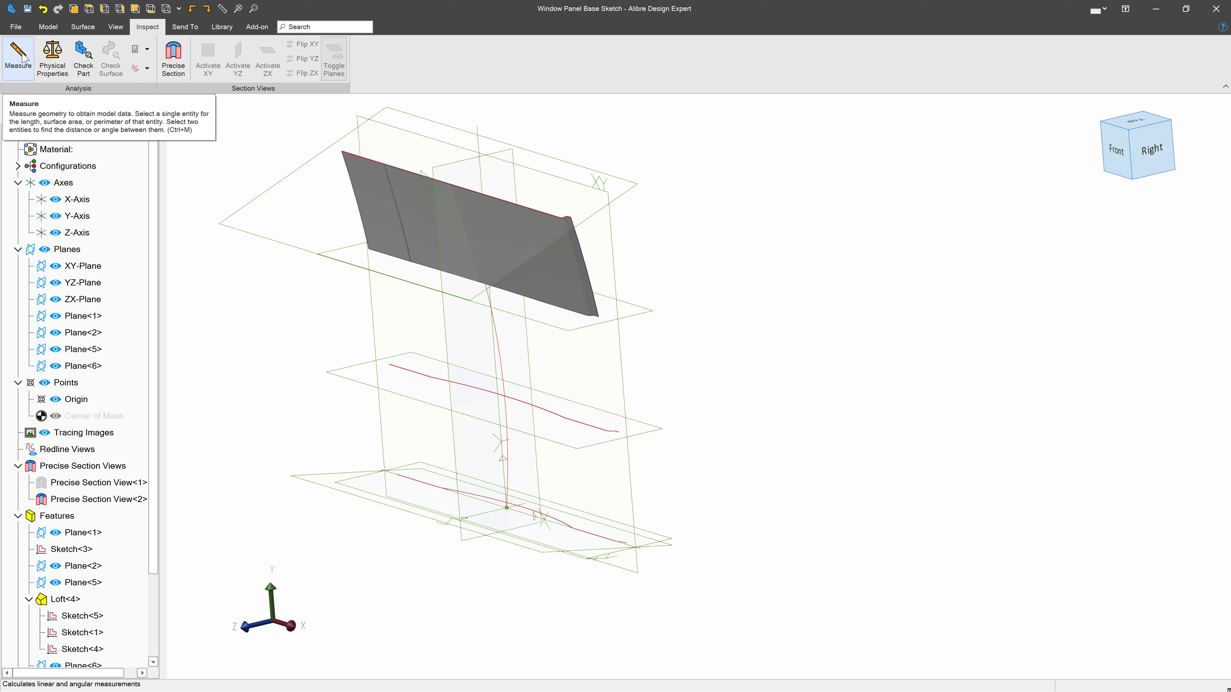
right_click(111, 500)
left_click(157, 549)
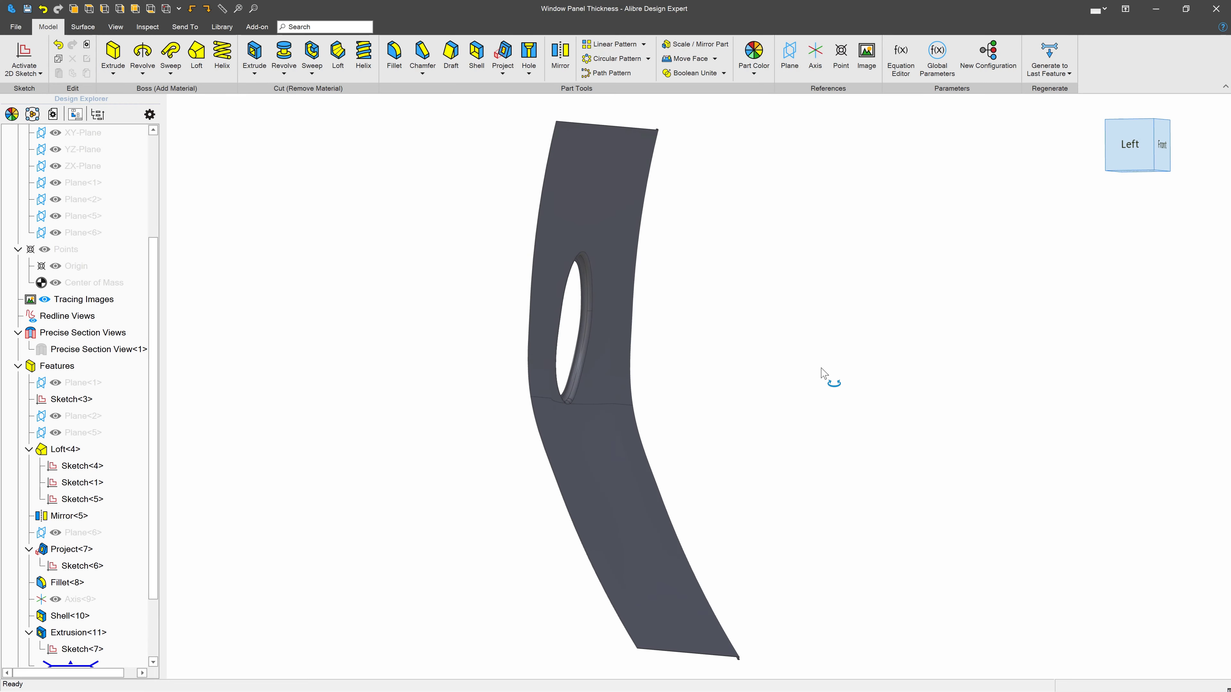
Examine the panel's curved shape and the division between its narrow side face and large main face.
mouse_move(821, 368)
middle_mouse_down()
mouse_move(790, 369)
mouse_move(812, 361)
middle_mouse_up()
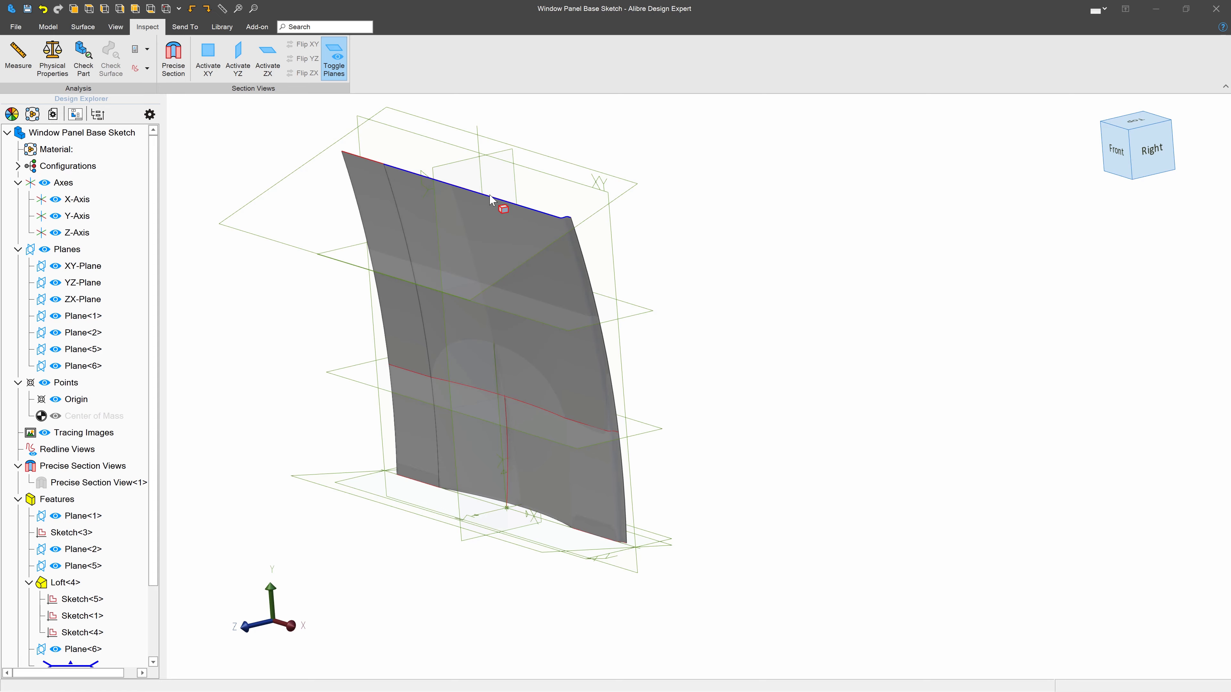
mouse_move(528, 592)
middle_mouse_down()
mouse_move(511, 599)
mouse_move(532, 605)
middle_mouse_up()
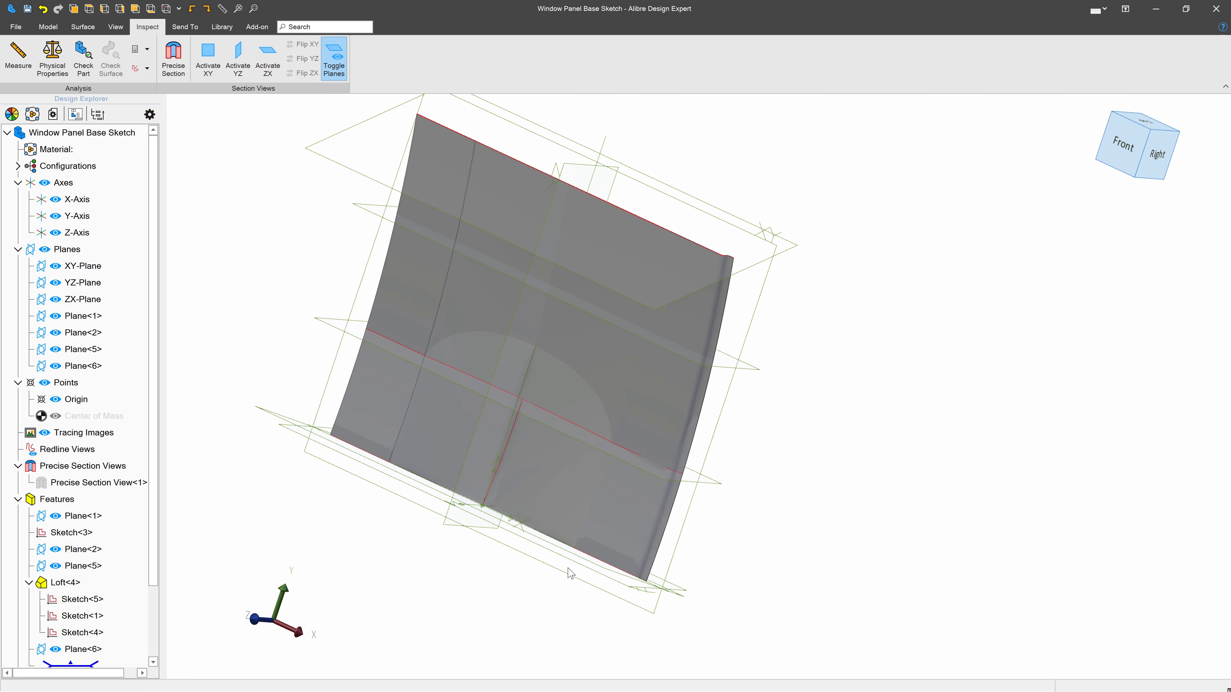
left_click(623, 476)
left_click(388, 322)
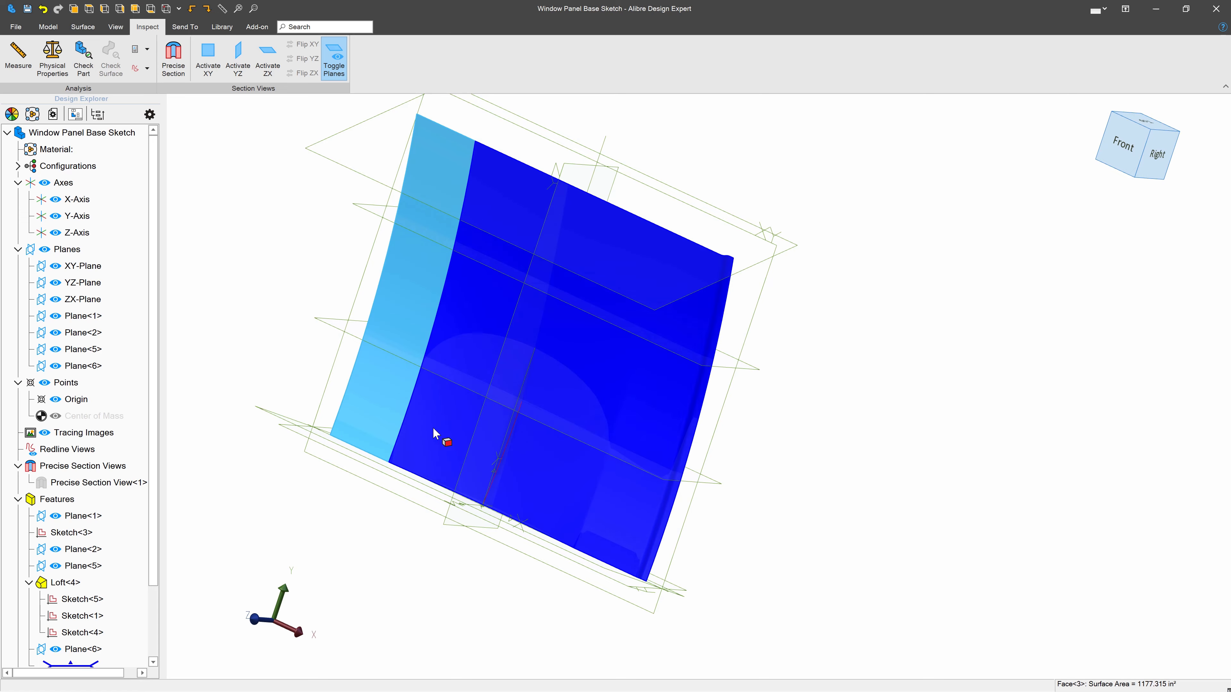
mouse_move(433, 428)
middle_mouse_down()
mouse_move(467, 418)
mouse_move(443, 420)
middle_mouse_up()
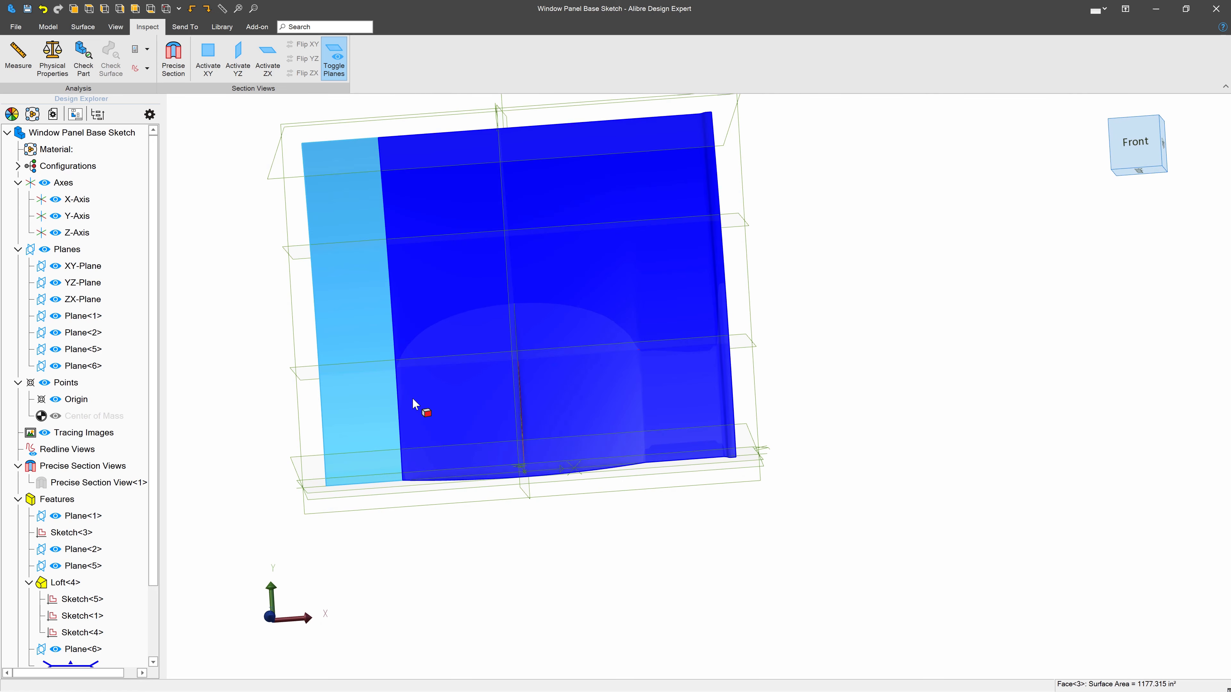
middle_click_drag(412, 399, 519, 537)
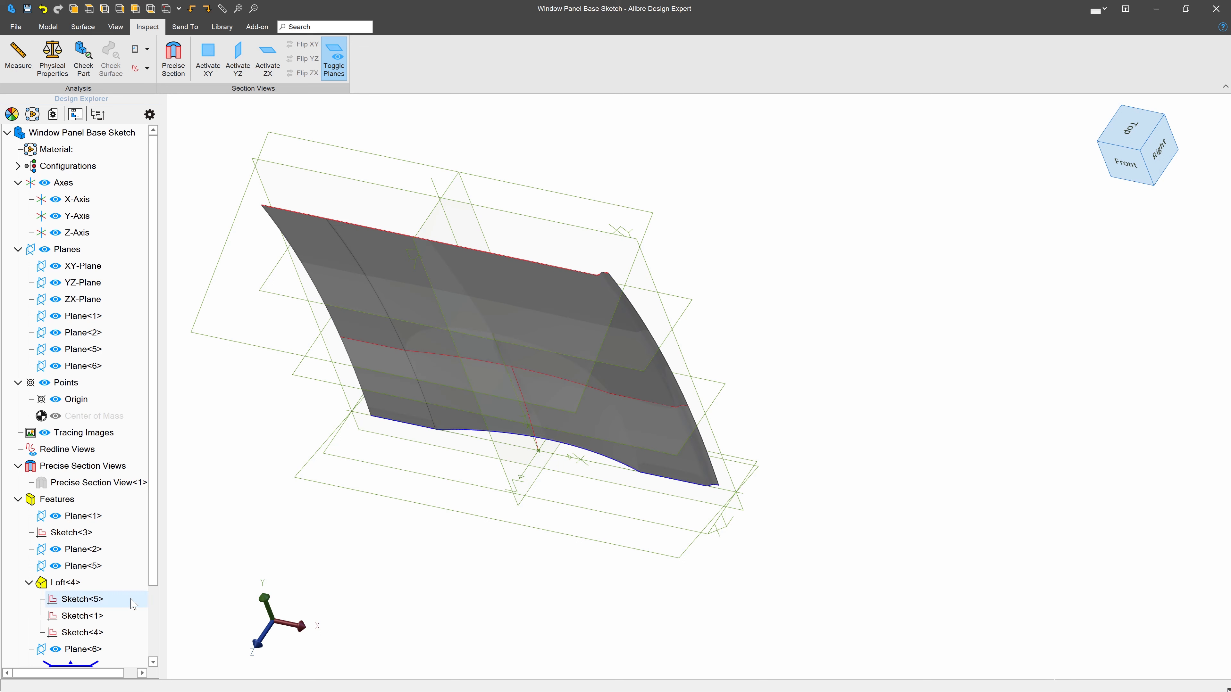
Open Sketch<5> of the loft for editing and delete the short line closing the profile's straight end.
right_click(85, 606)
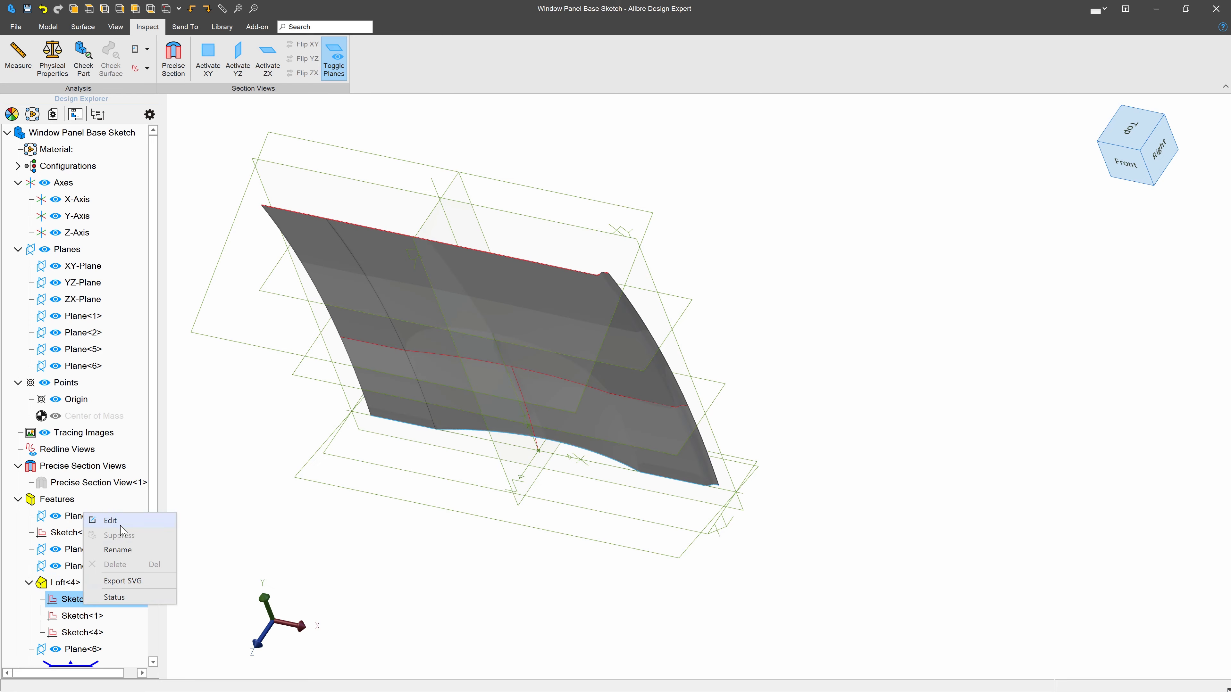
left_click(107, 517)
scroll(420, 536, "down", 2)
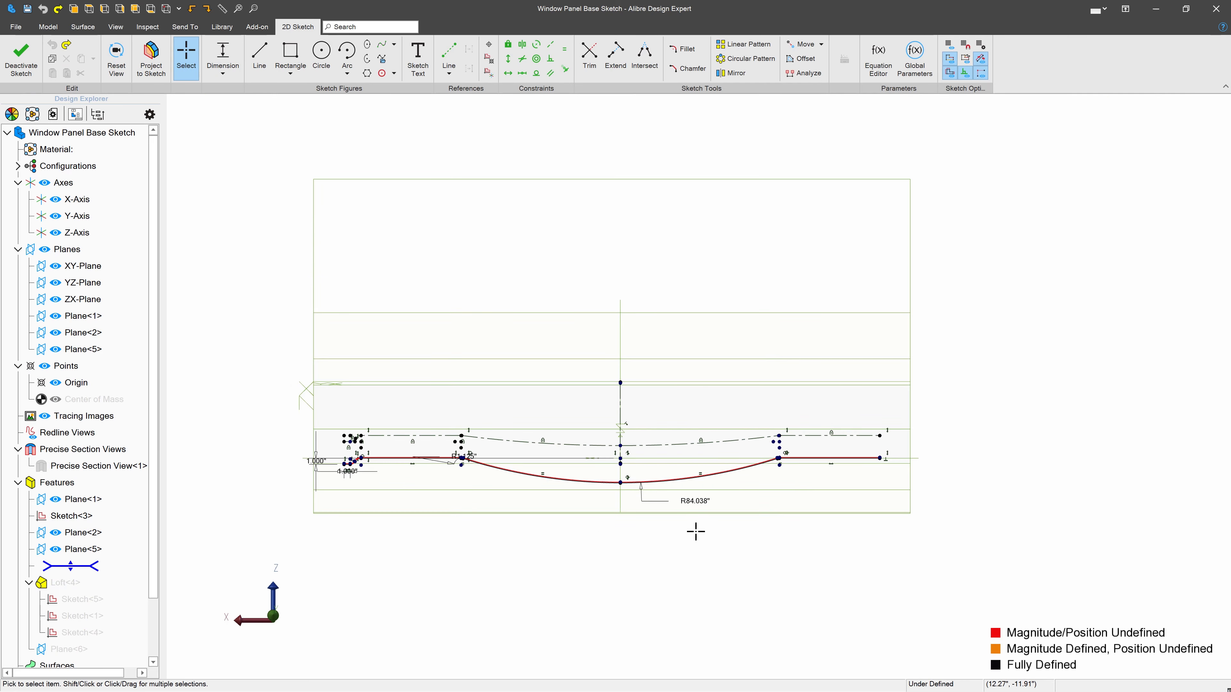
scroll(759, 492, "up", 5)
scroll(920, 374, "up", 8)
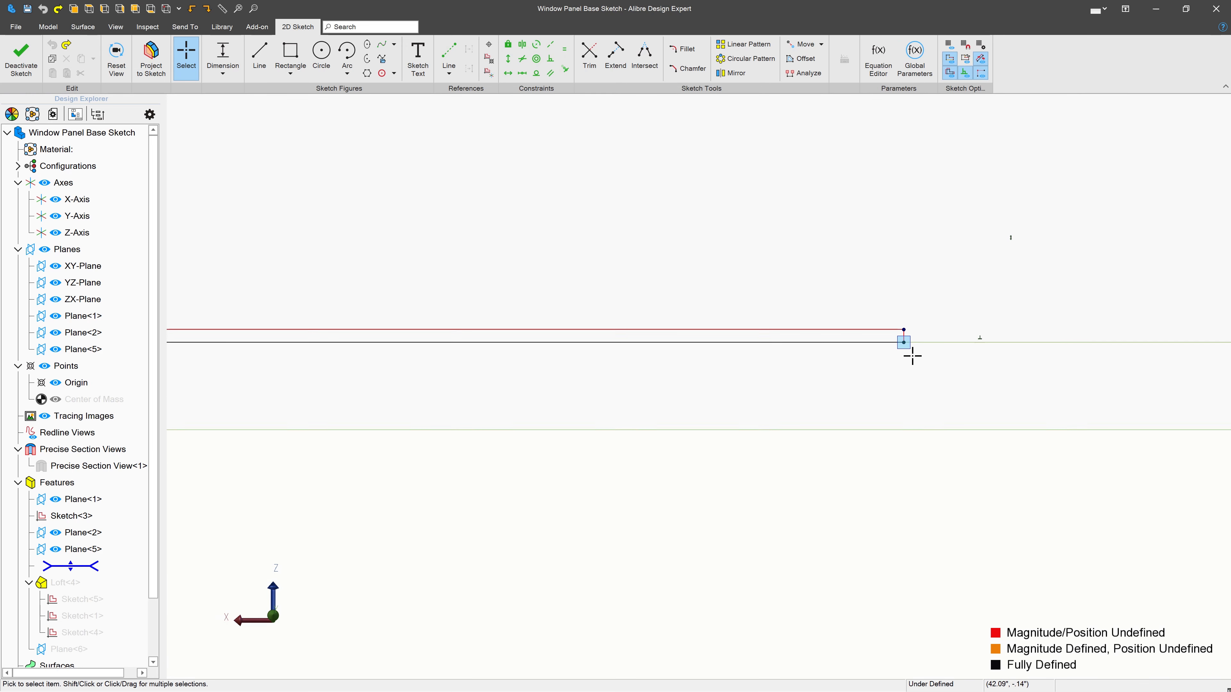
right_click(871, 282)
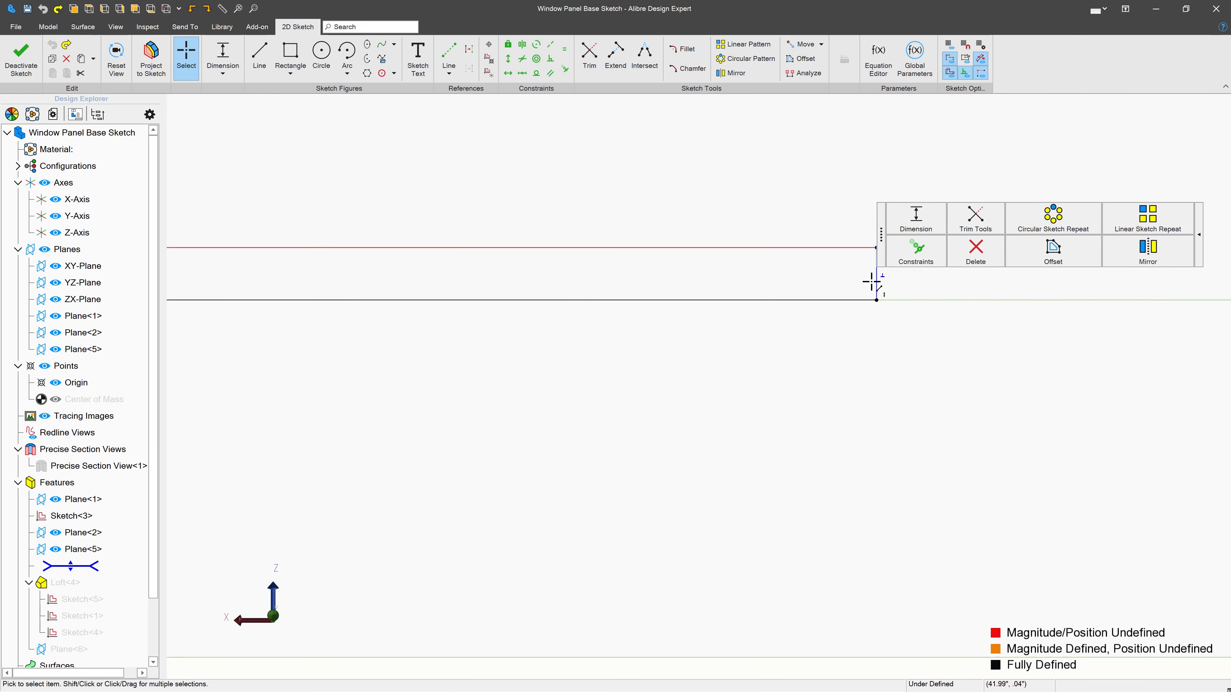
left_click(866, 341)
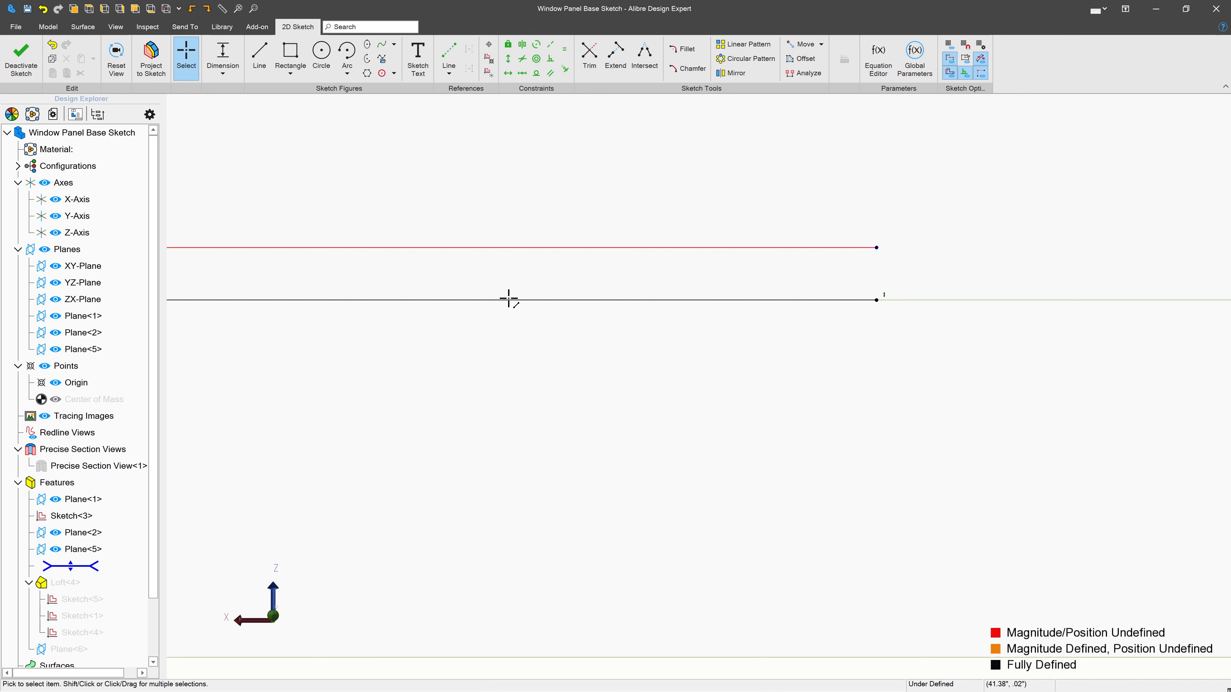
left_click(616, 248)
key("Escape")
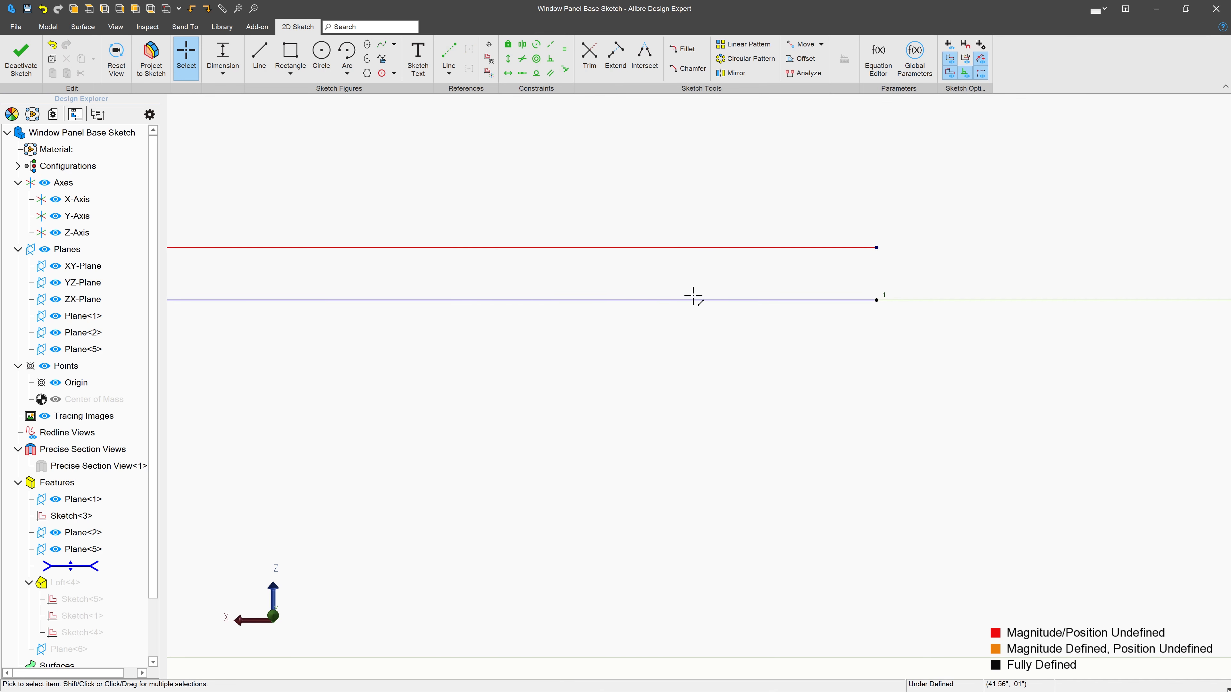
Delete the short closing line at the stepped end and the parallel offset outline, leaving a single profile chain.
scroll(939, 339, "down", 10)
scroll(277, 308, "up", 7)
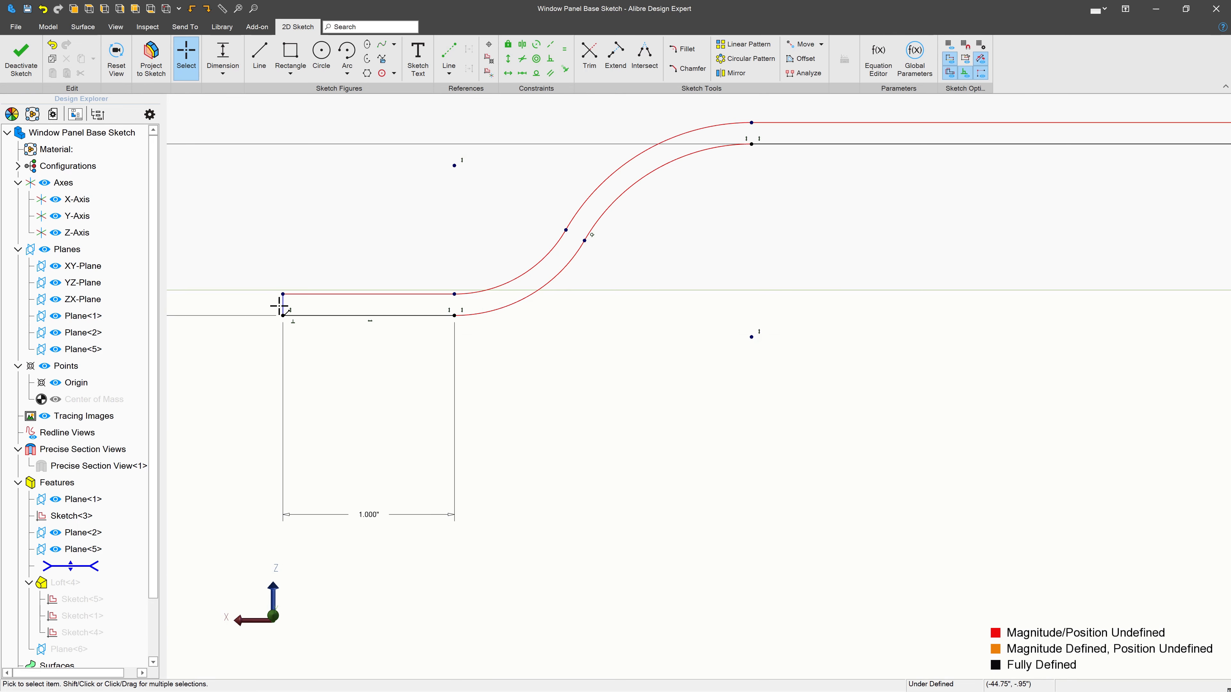
scroll(291, 304, "down", 7)
scroll(890, 299, "up", 3)
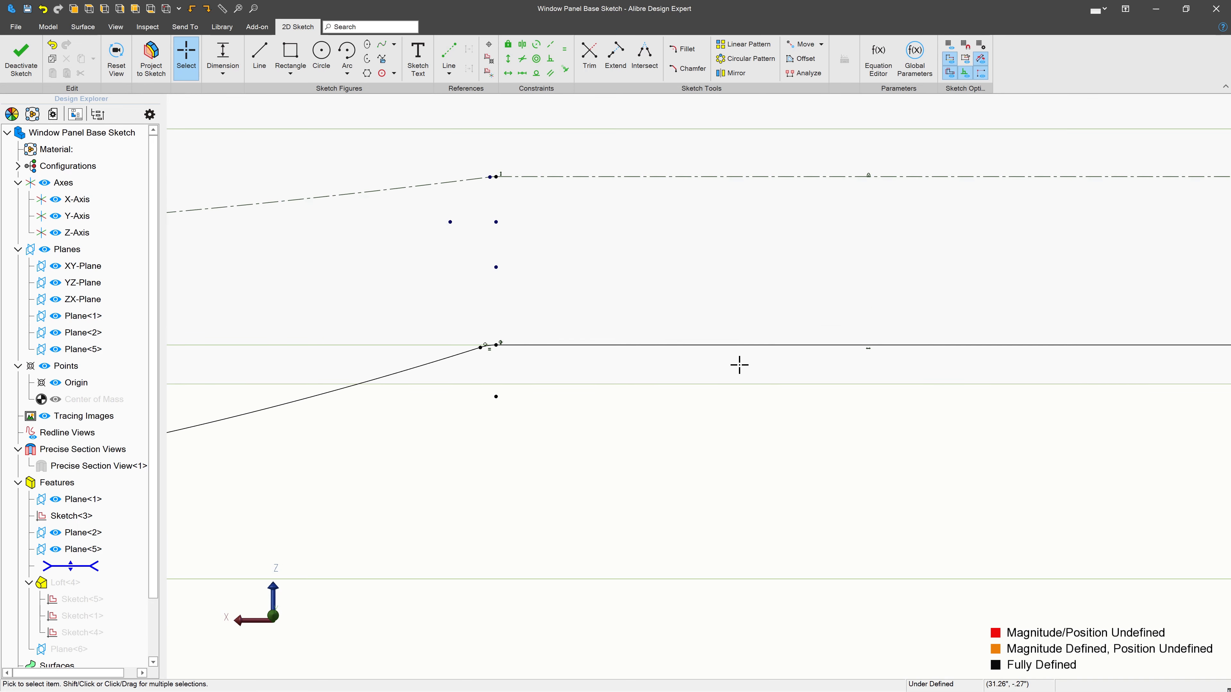
scroll(739, 364, "down", 3)
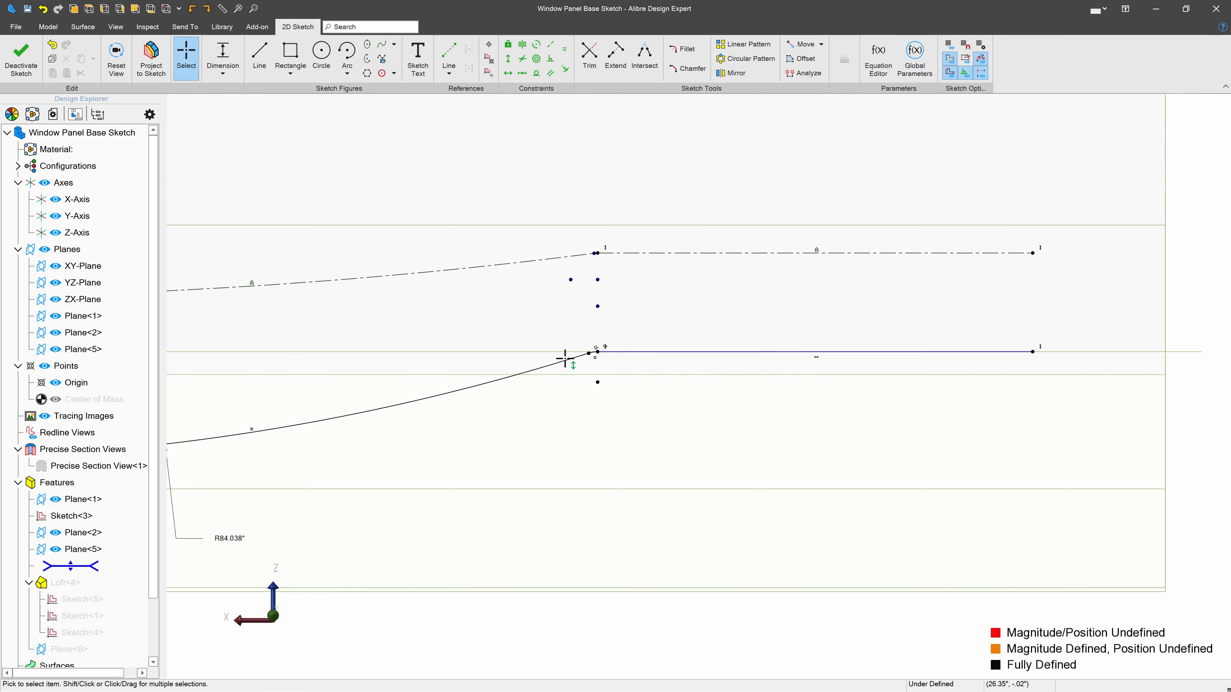
Draw a vertical line about 5.76" long up from the profile's straight end, continued by a horizontal line inward.
left_click(260, 55)
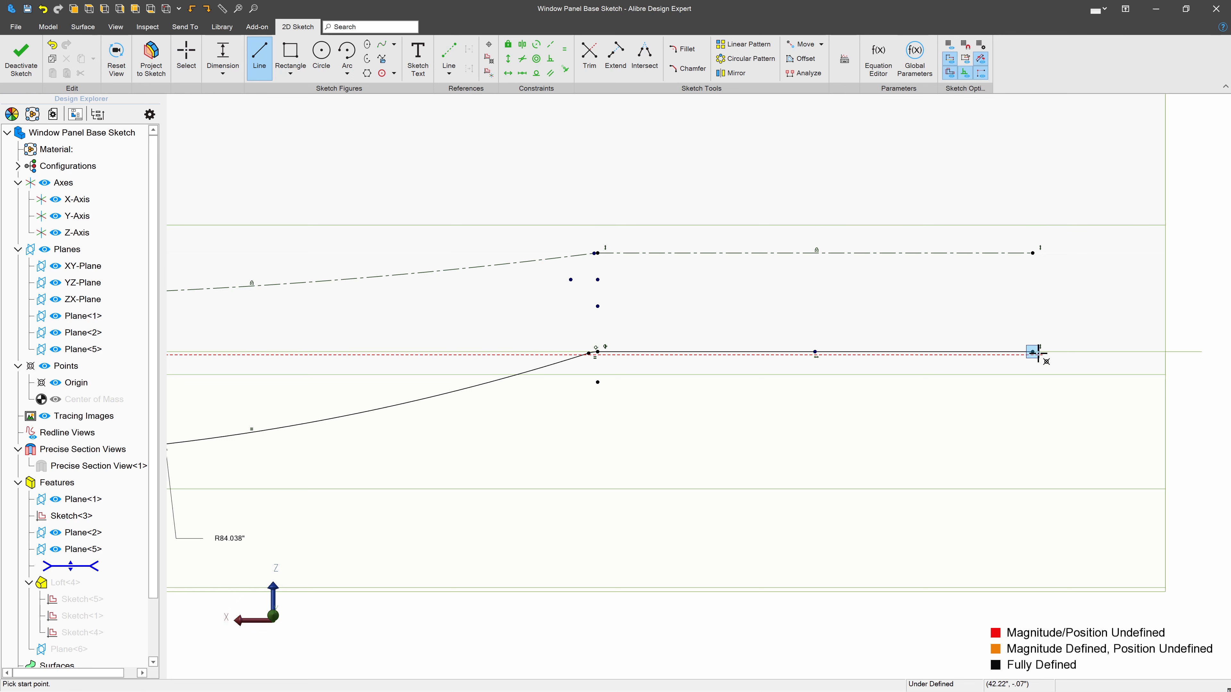
left_click(1033, 351)
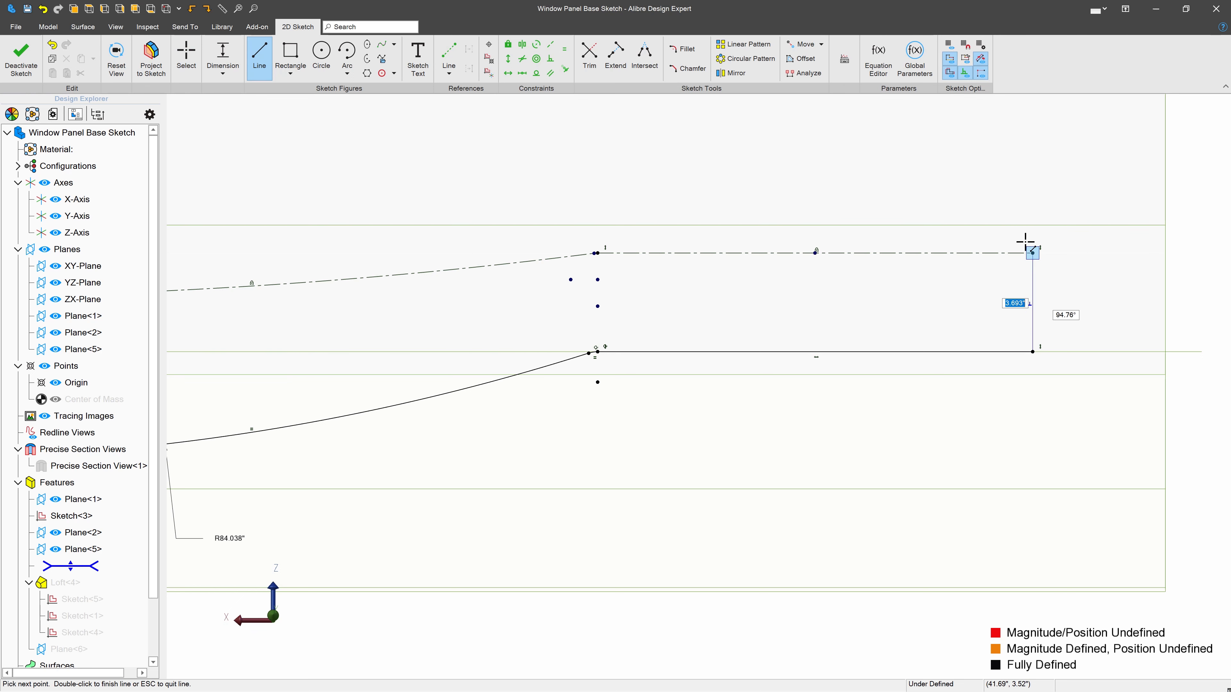
left_click(1032, 198)
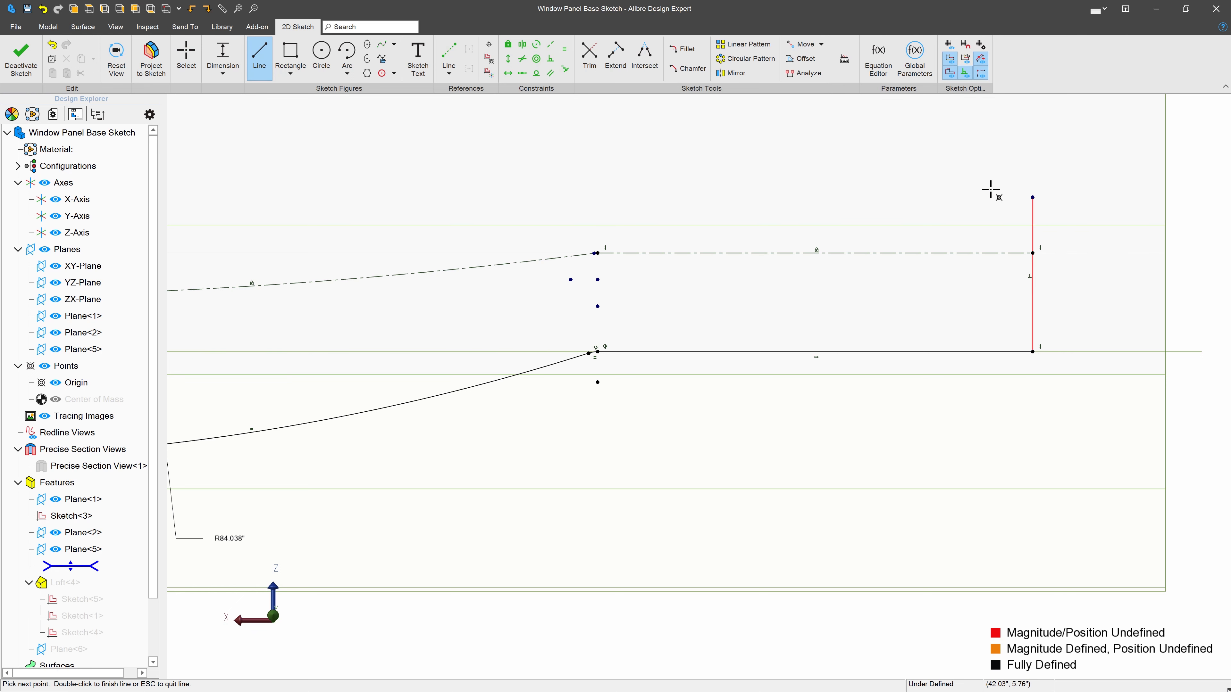
left_click(857, 197)
key("Escape")
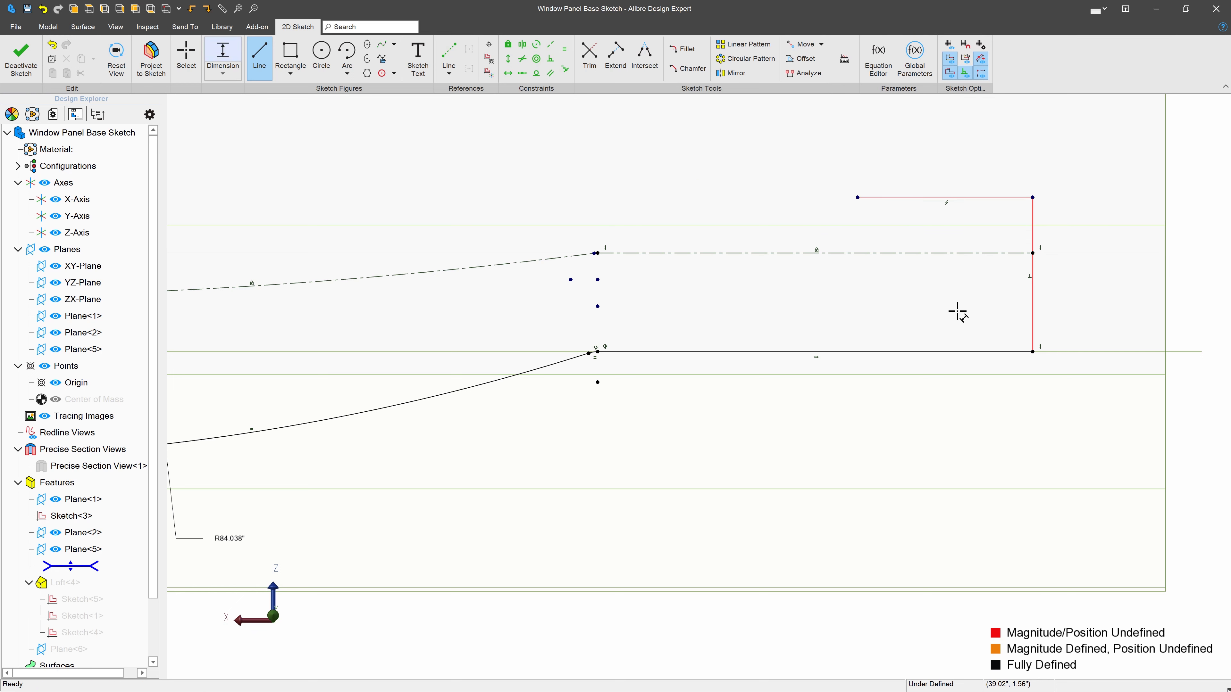
Dimension the new vertical end line to 6".
left_click(1033, 314)
left_click(1076, 298)
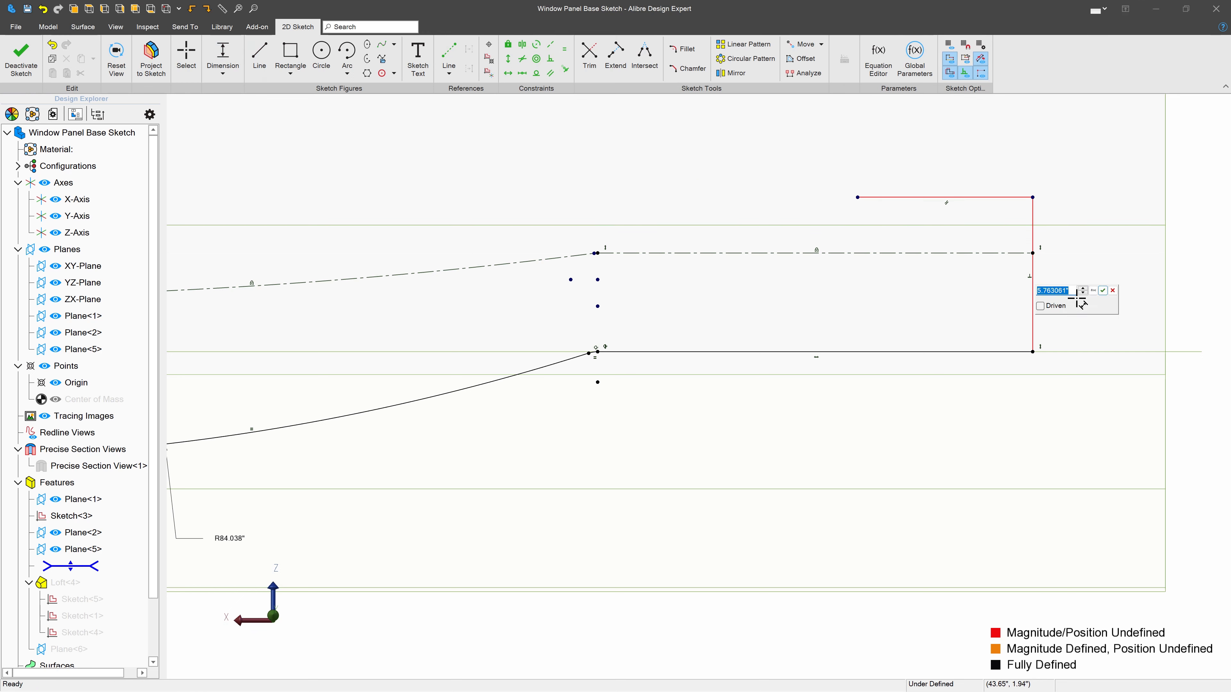
type("6")
key("Return")
scroll(1077, 298, "down", 4)
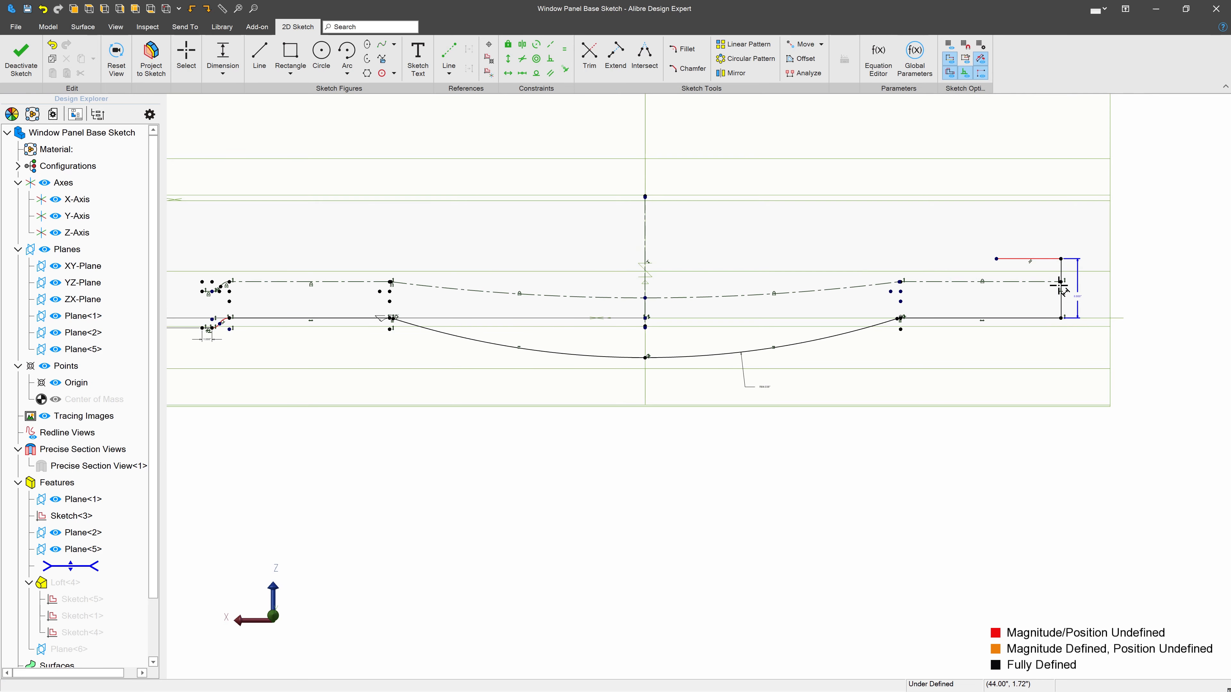
Close Sketch<5> with a line from the profile's stepped end to the free end of the horizontal line, make it vertical, and finish the sketch.
key("Escape")
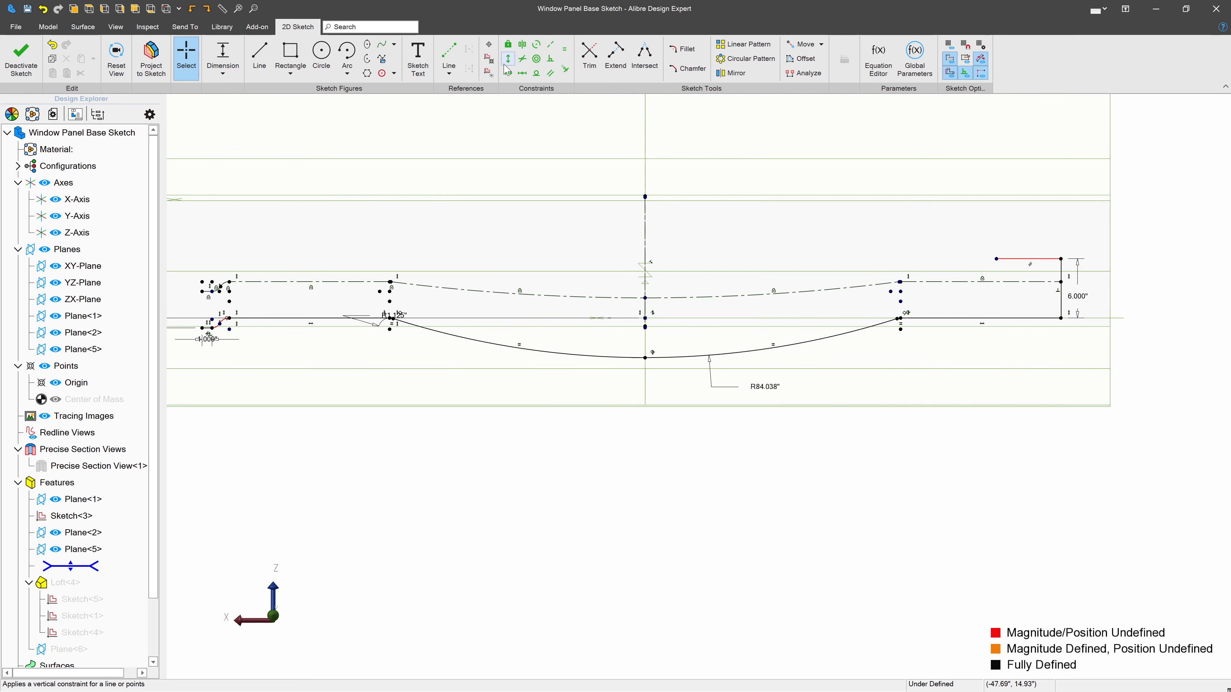
left_click(259, 59)
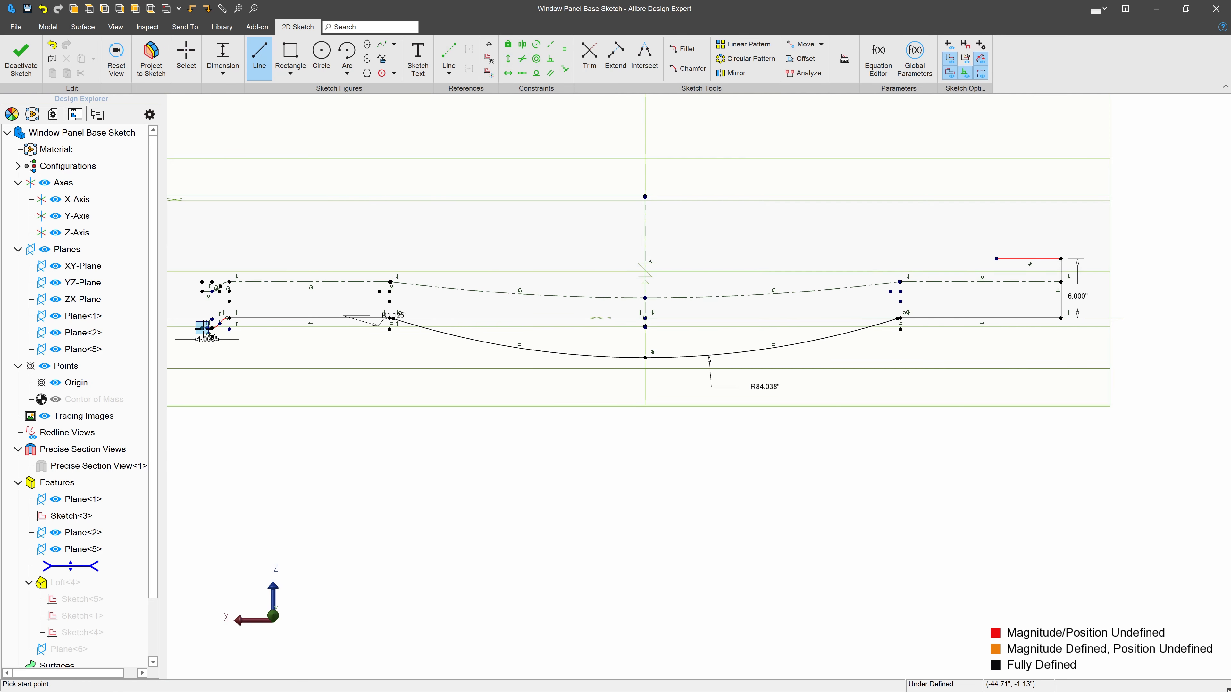
left_click(202, 328)
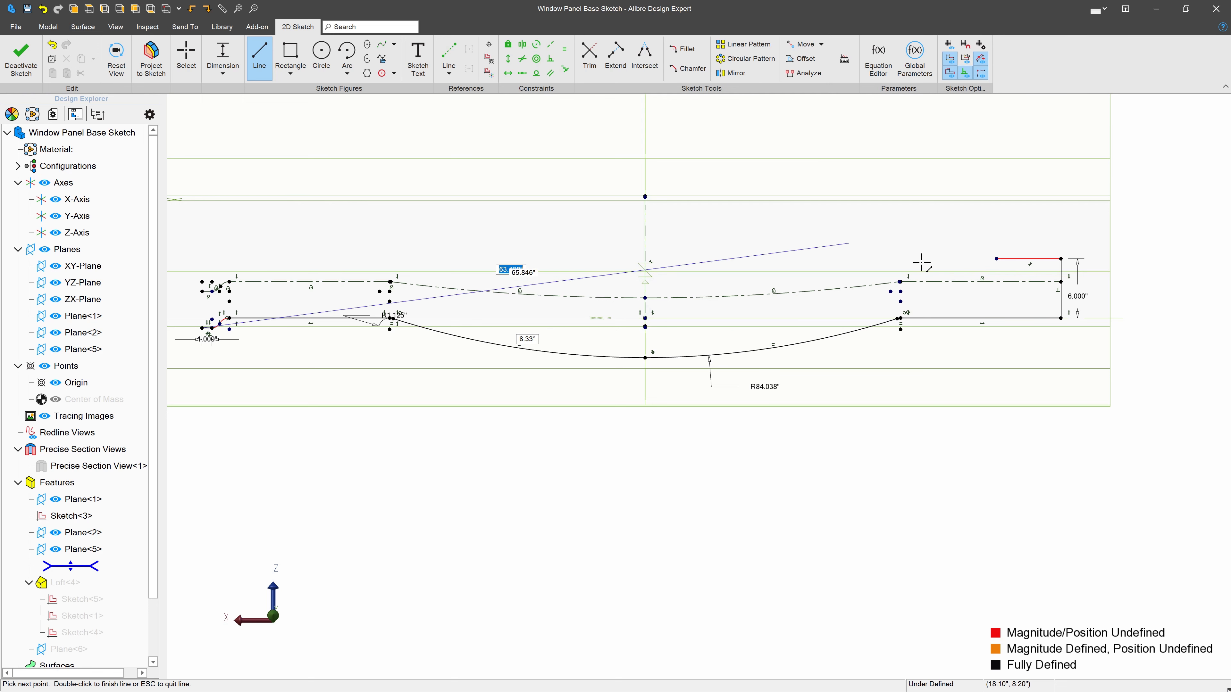
left_click(996, 259)
key("Escape")
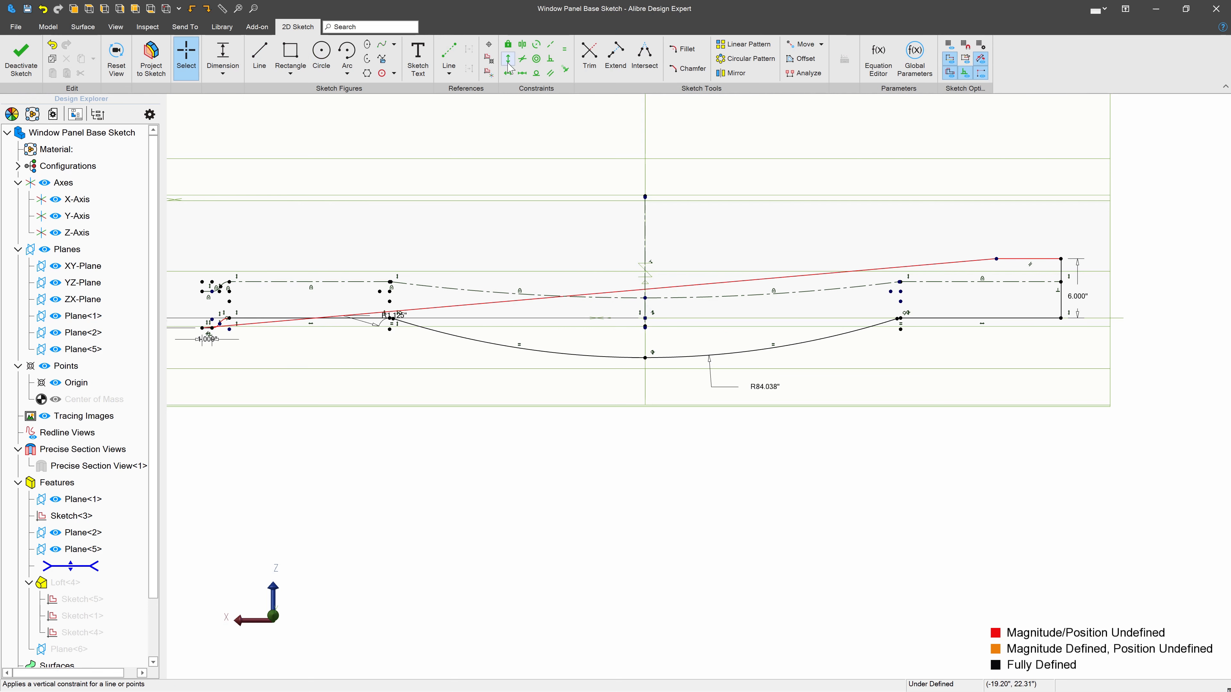
left_click(507, 59)
left_click(478, 304)
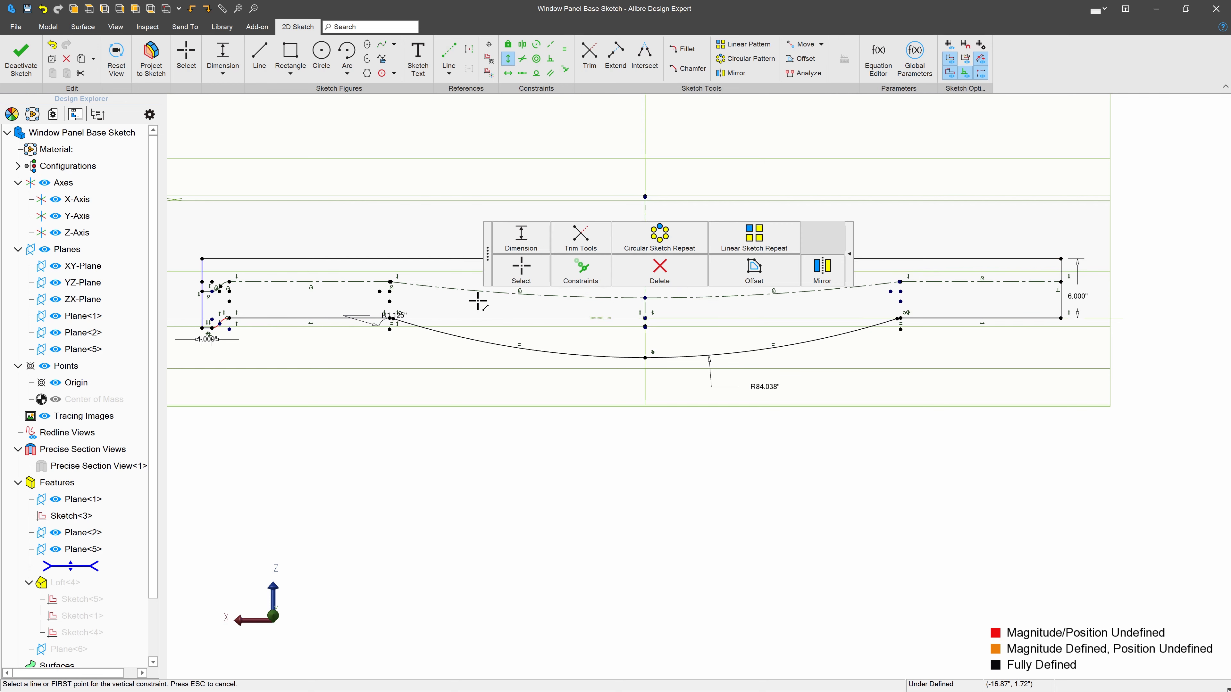
key("Escape")
left_click(21, 59)
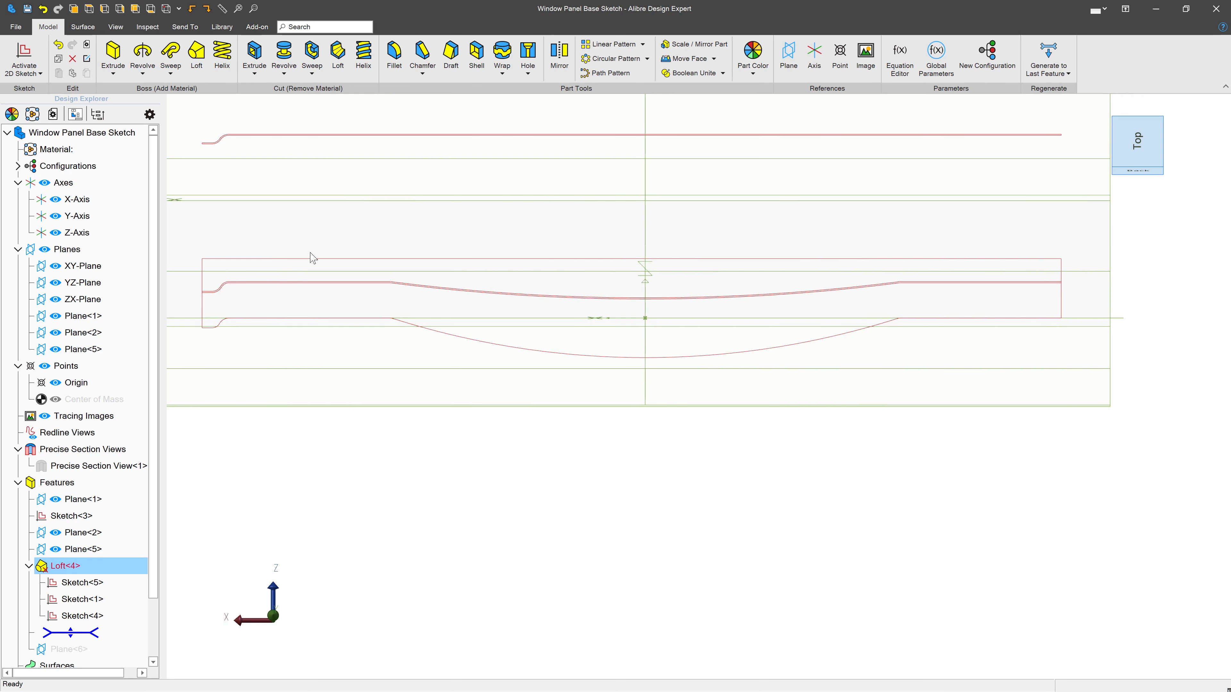
Open Sketch<1> of the loft for editing and delete its parallel offset outline, leaving a single profile chain.
mouse_move(293, 363)
middle_mouse_down()
mouse_move(311, 358)
mouse_move(280, 335)
middle_mouse_up()
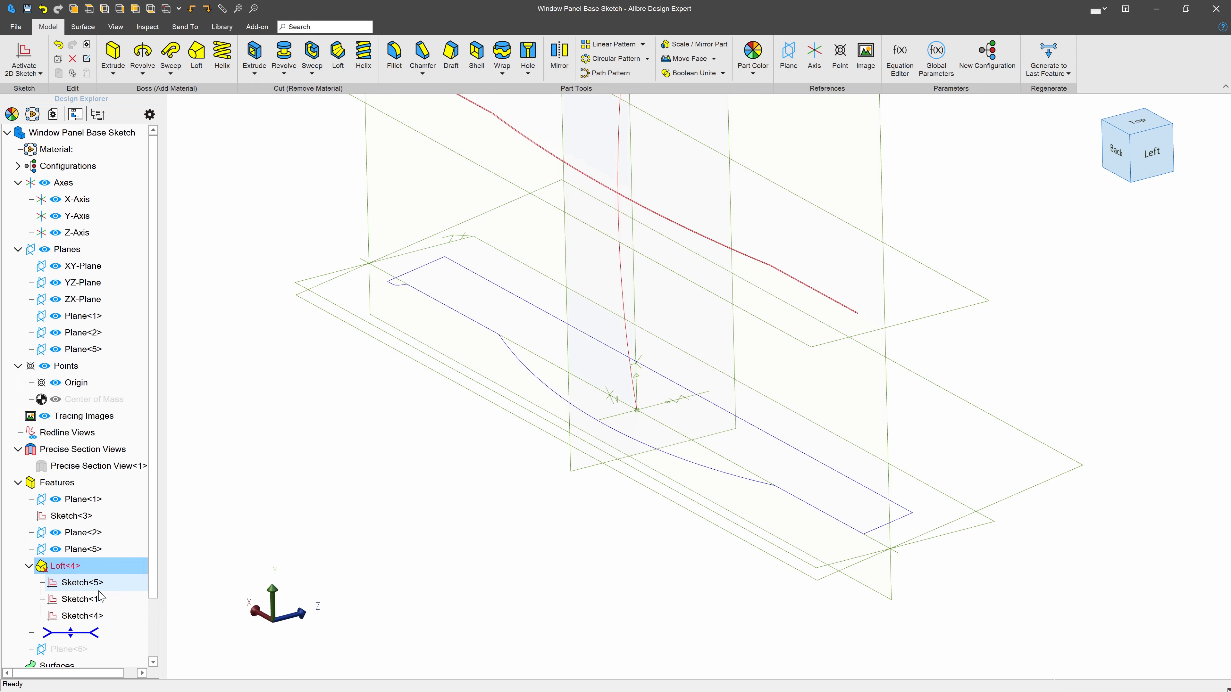
right_click(93, 606)
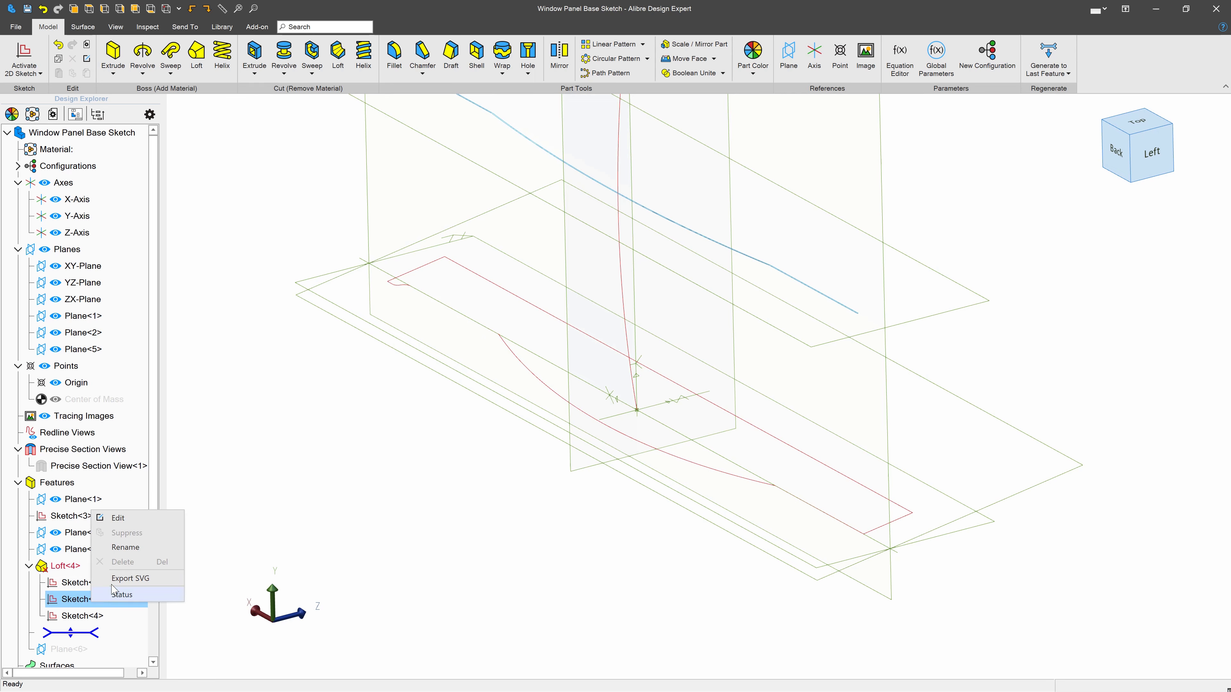
left_click(138, 521)
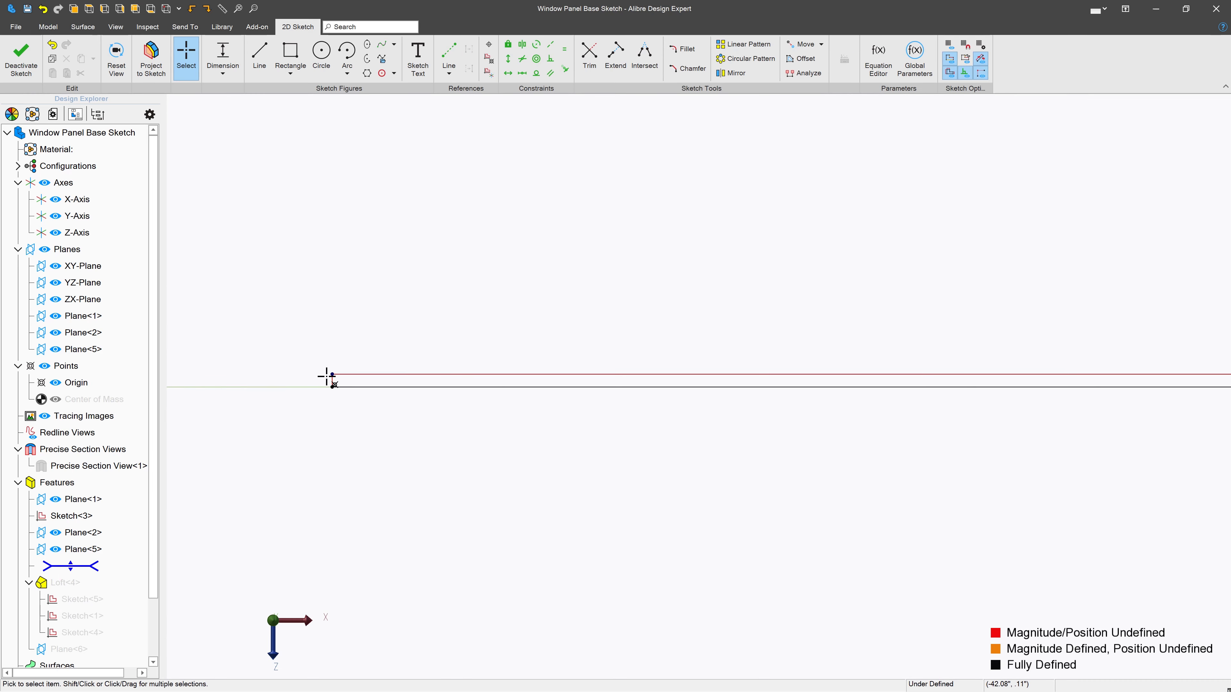
scroll(326, 376, "down", 12)
scroll(783, 368, "up", 15)
right_click(702, 342)
left_click(729, 466)
Close the profile with three lines: up from the stepped end, across its full length, and down to the straight end.
left_click(260, 57)
left_click(736, 377)
left_click(736, 290)
scroll(904, 381, "down", 15)
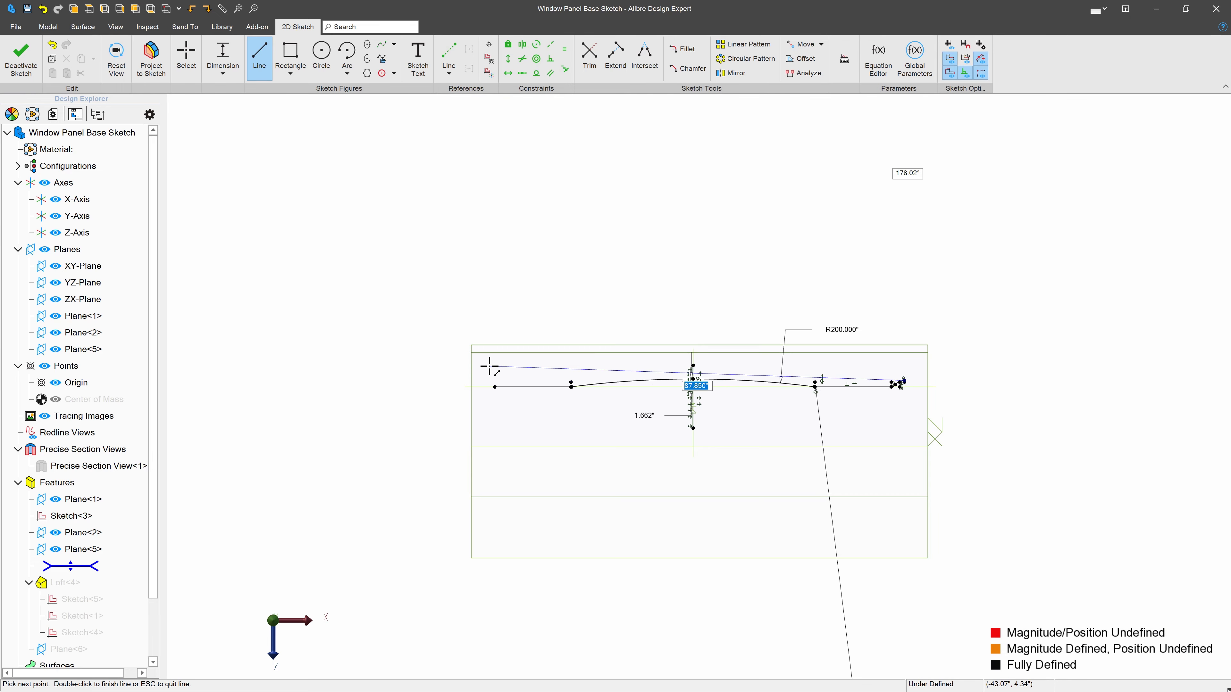
left_click(493, 366)
left_click(494, 387)
Make the end line at the stepped end vertical, move its upper corner farther from the profile, and dimension the line to 6".
scroll(478, 380, "up", 6)
left_click(508, 59)
left_click(507, 73)
left_click(525, 407)
scroll(1079, 448, "up", 8)
left_click_drag(1085, 408, 1079, 268)
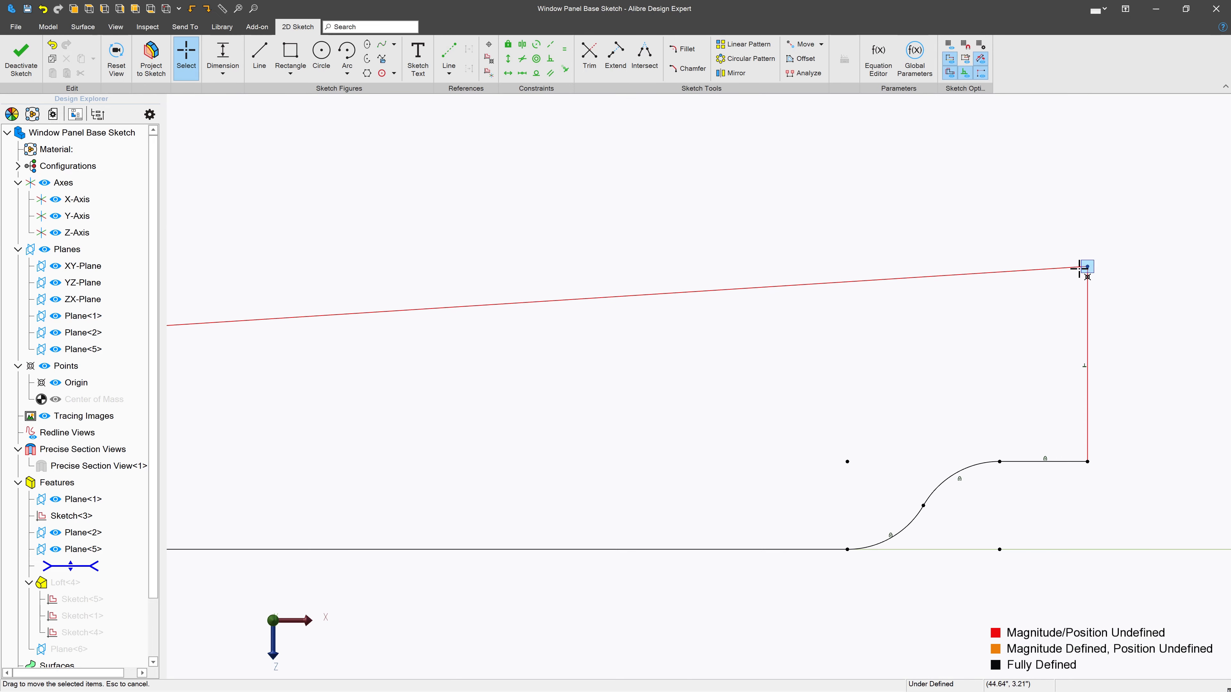
left_click(223, 57)
left_click(1088, 315)
type("6")
Constrain the long closing line horizontal and the opposite end line vertical, then finish the sketch.
scroll(1098, 381, "down", 10)
left_click(508, 73)
left_click(296, 539)
mouse_move(188, 565)
left_mouse_down()
mouse_move(231, 464)
mouse_move(393, 516)
mouse_move(194, 233)
left_mouse_up()
left_click(508, 59)
left_click(189, 315)
left_click(508, 73)
left_click(366, 252)
left_click(21, 58)
Open Sketch<4> of the loft for editing and remove its parallel offset outline, leaving a single profile chain.
left_click_drag(70, 566, 70, 639)
scroll(233, 311, "up", 10)
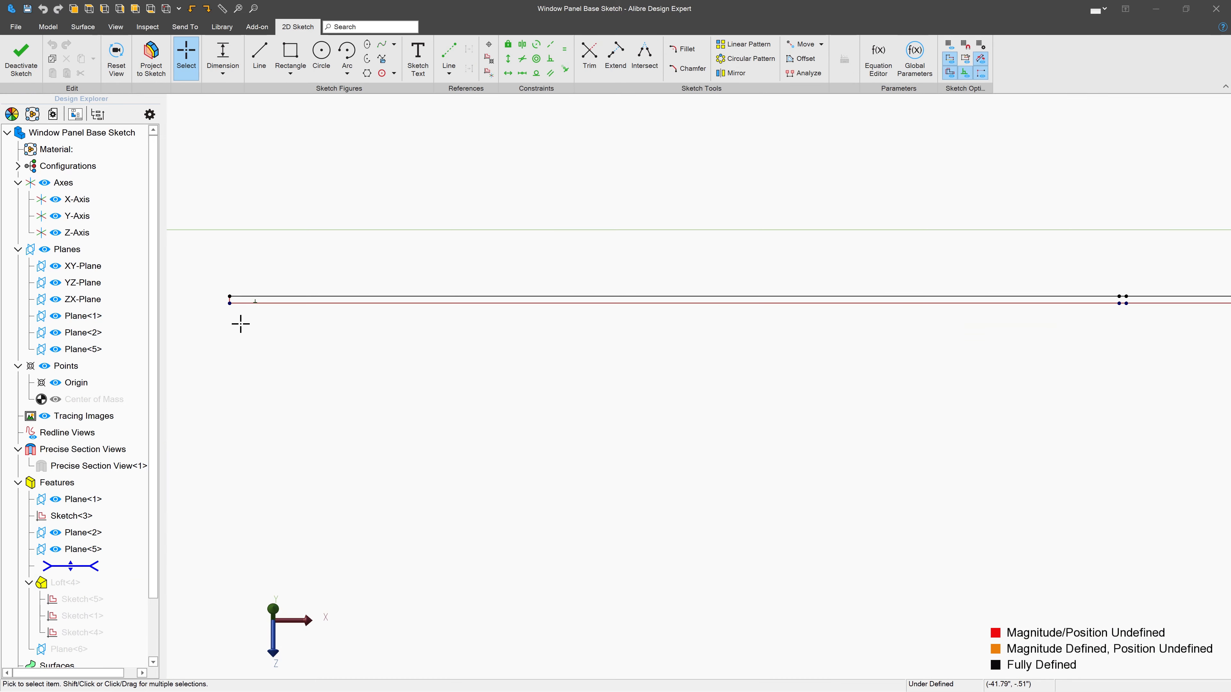
scroll(192, 305, "down", 5)
key("l")
mouse_move(860, 349)
middle_mouse_down()
mouse_move(871, 321)
mouse_move(990, 465)
middle_mouse_up()
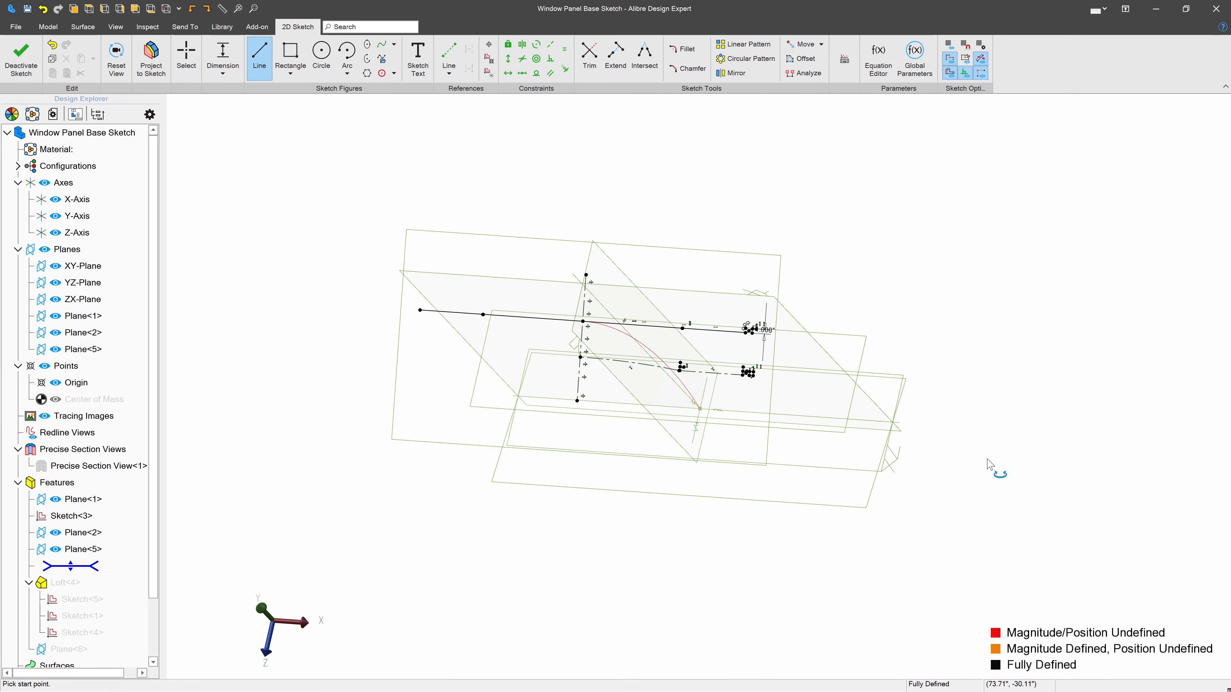
Draw three lines closing the Sketch<4> profile: one from each end and a long line joining them.
scroll(547, 331, "up", 4)
left_click(335, 294)
left_click(339, 239)
left_click(939, 206)
left_click(893, 325)
Constrain the new lines vertical and horizontal, dimension the profile depth to 6", and finish the sketch to rebuild the loft.
left_click(507, 59)
left_click(507, 73)
type("6")
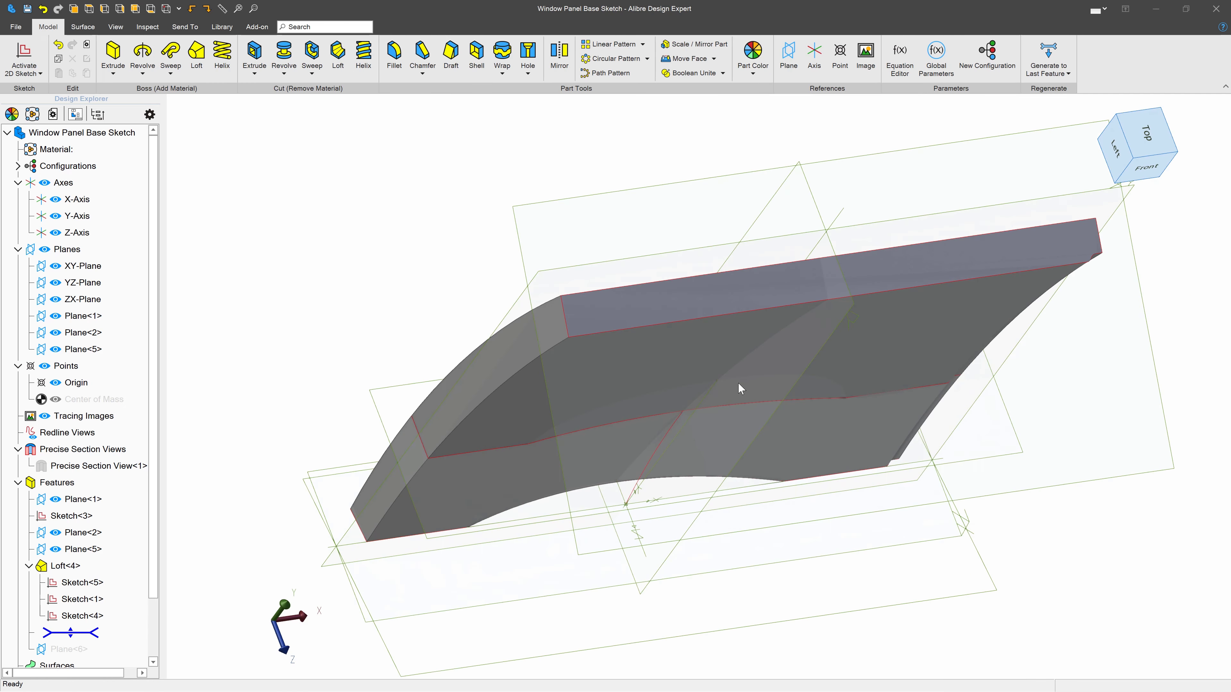
Examine the rebuilt loft's curved faces and edges from the front, side and back.
scroll(741, 406, "down", 3)
scroll(830, 445, "down", 2)
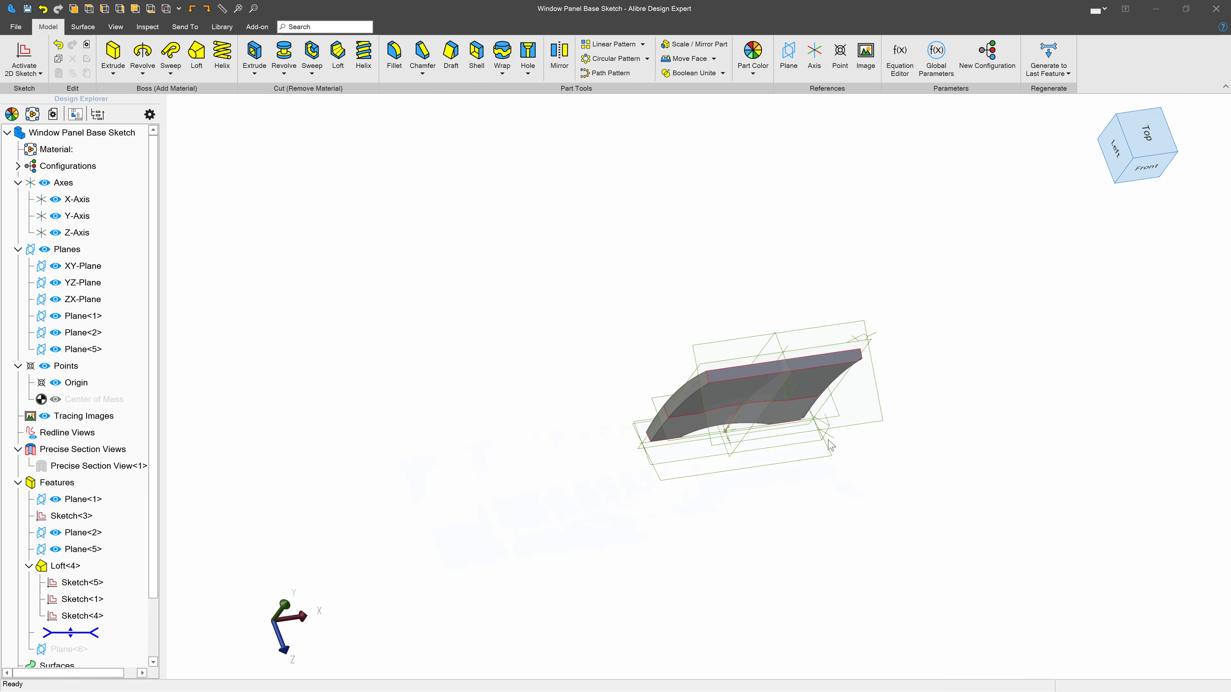
scroll(830, 445, "up", 3)
middle_click_drag(892, 379, 843, 360)
left_click(749, 383)
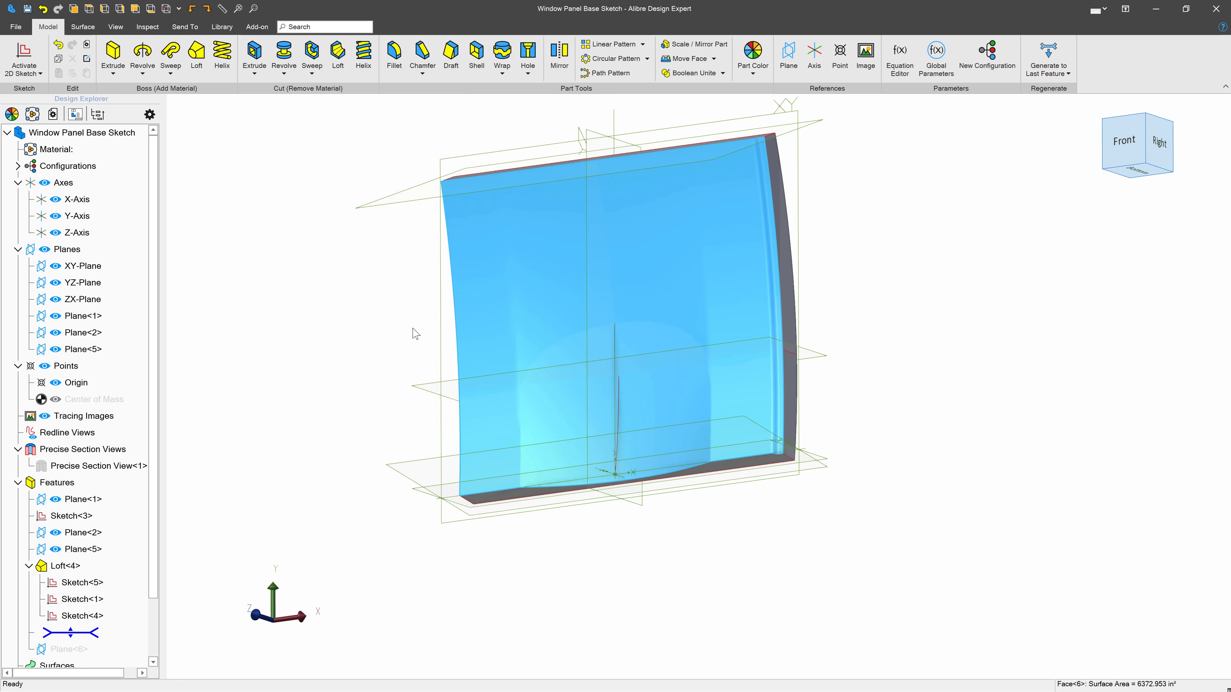
middle_click_drag(687, 342, 664, 350)
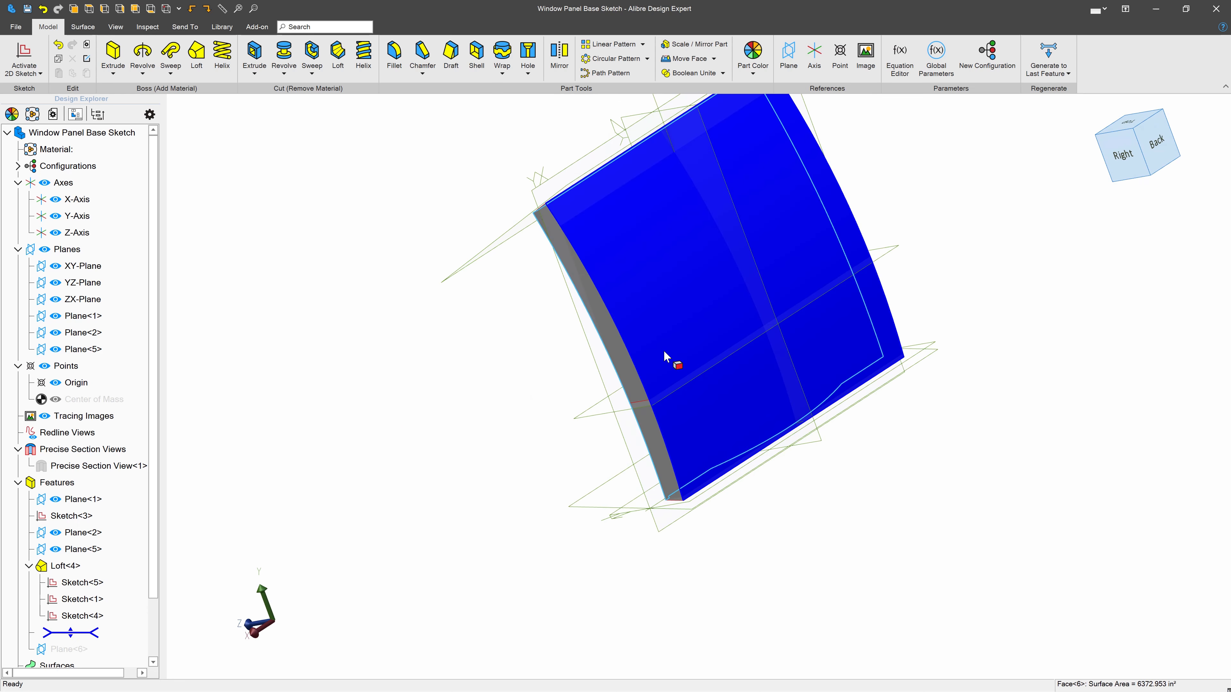
middle_click_drag(822, 317, 752, 215)
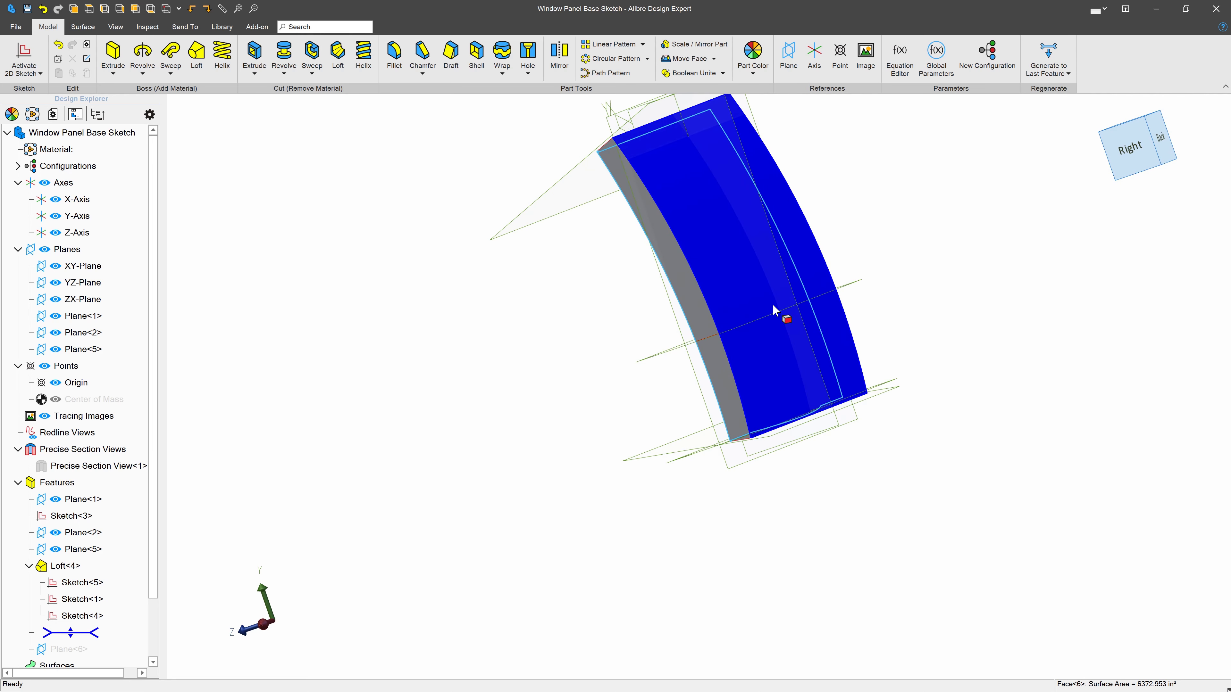
middle_click_drag(772, 304, 803, 308)
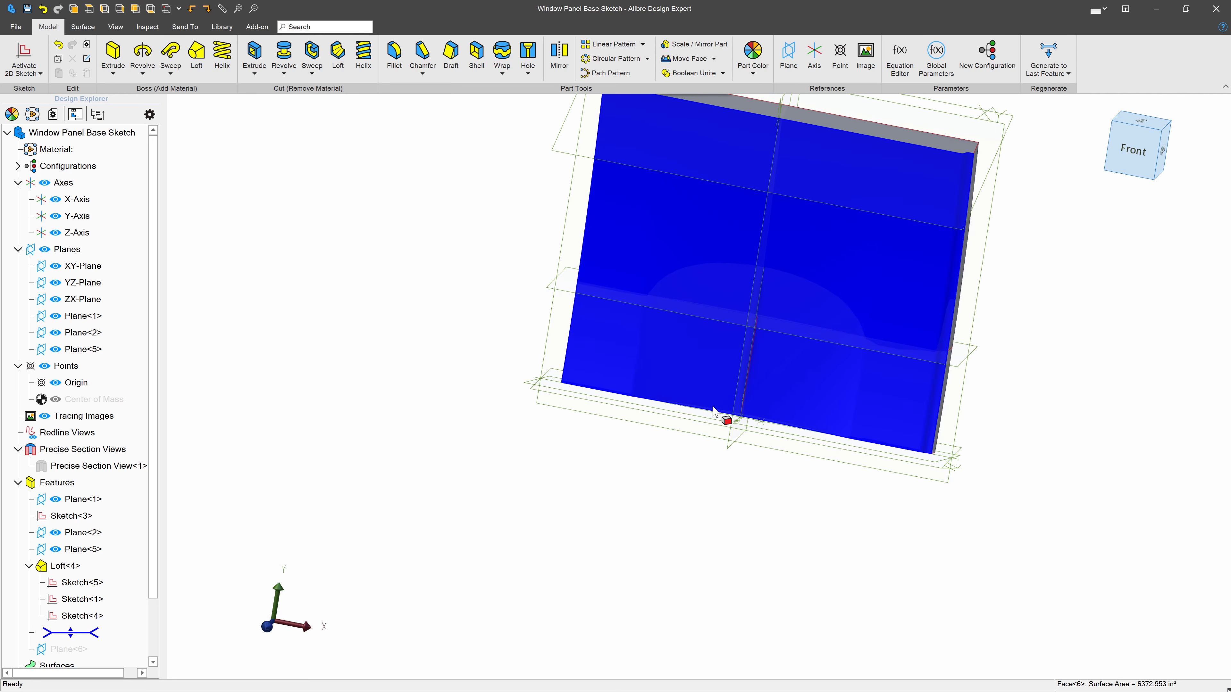
middle_click_drag(851, 375, 799, 388)
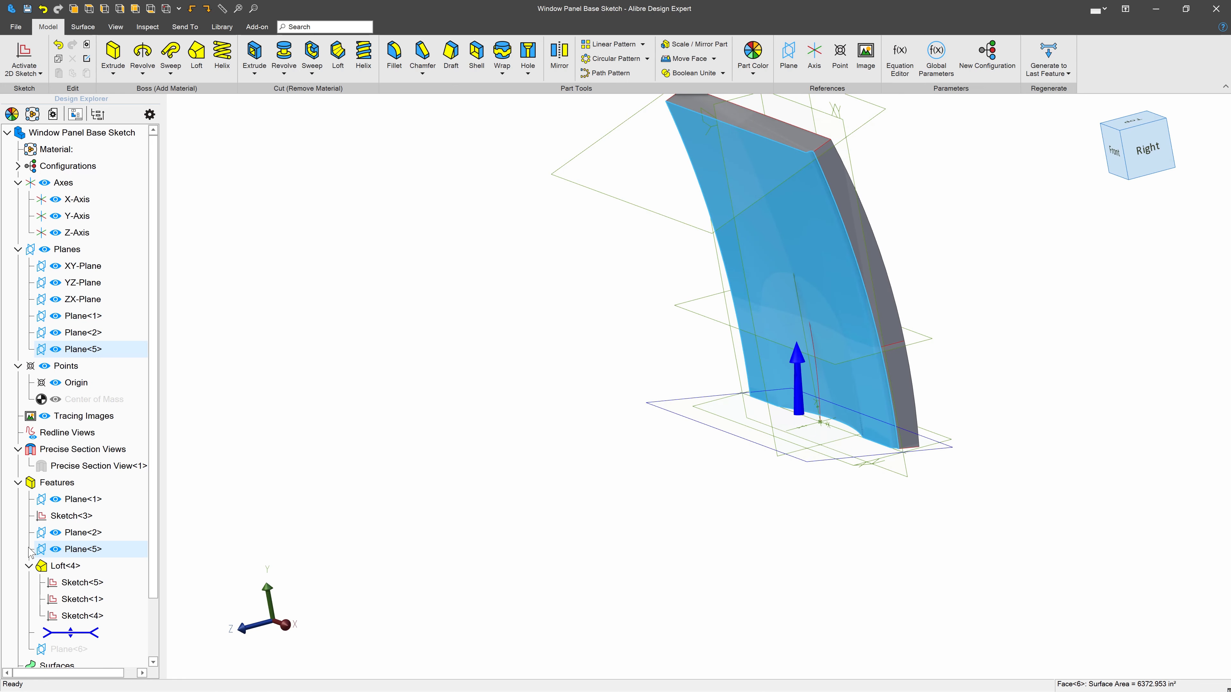
Edit Loft<4> to specify a tangent at Sketch<5> with a tangent magnitude of 20.
right_click(61, 566)
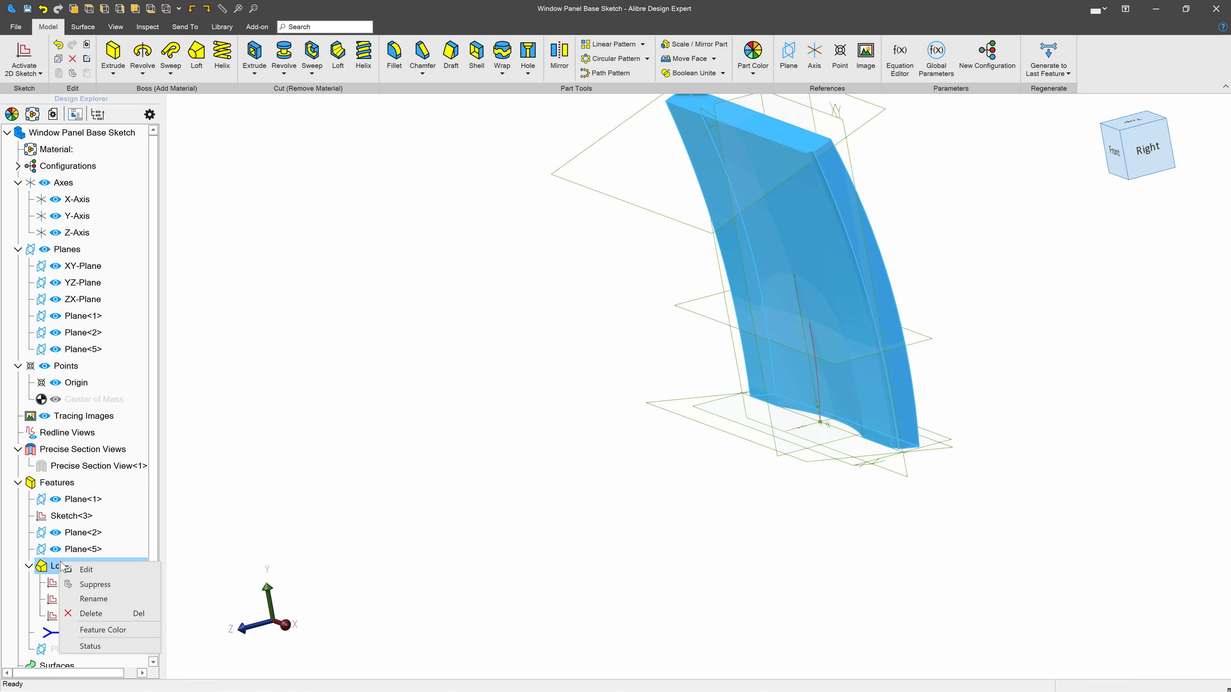
left_click(75, 570)
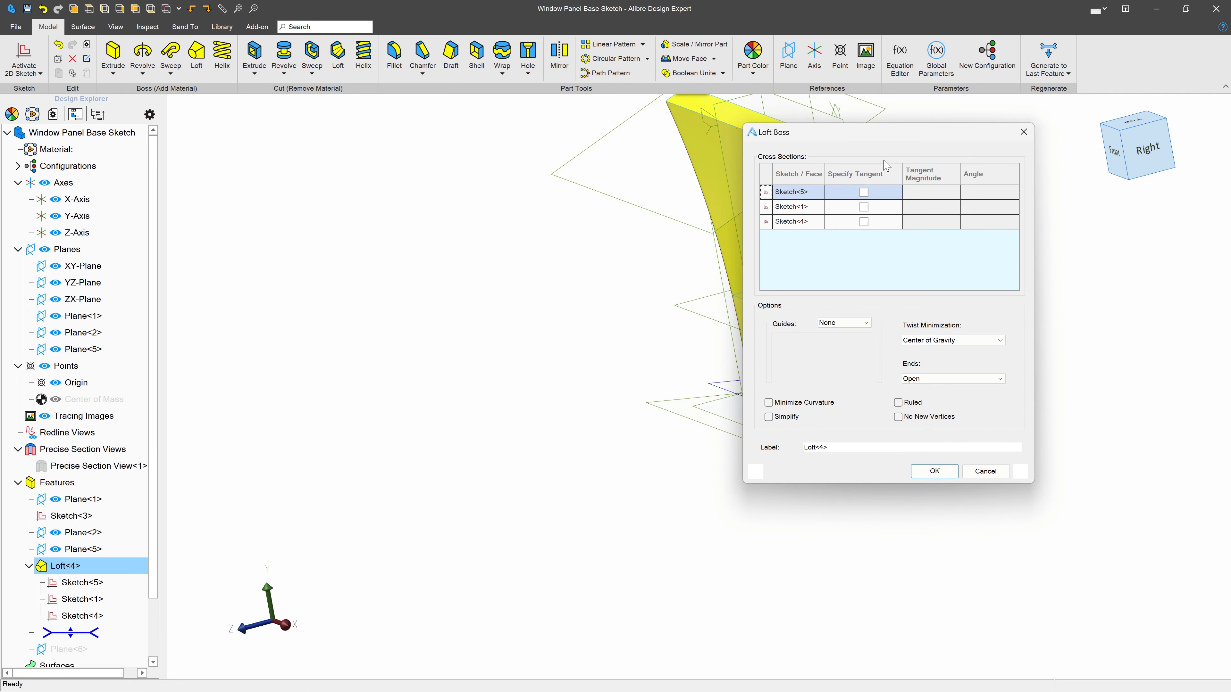
left_click(864, 192)
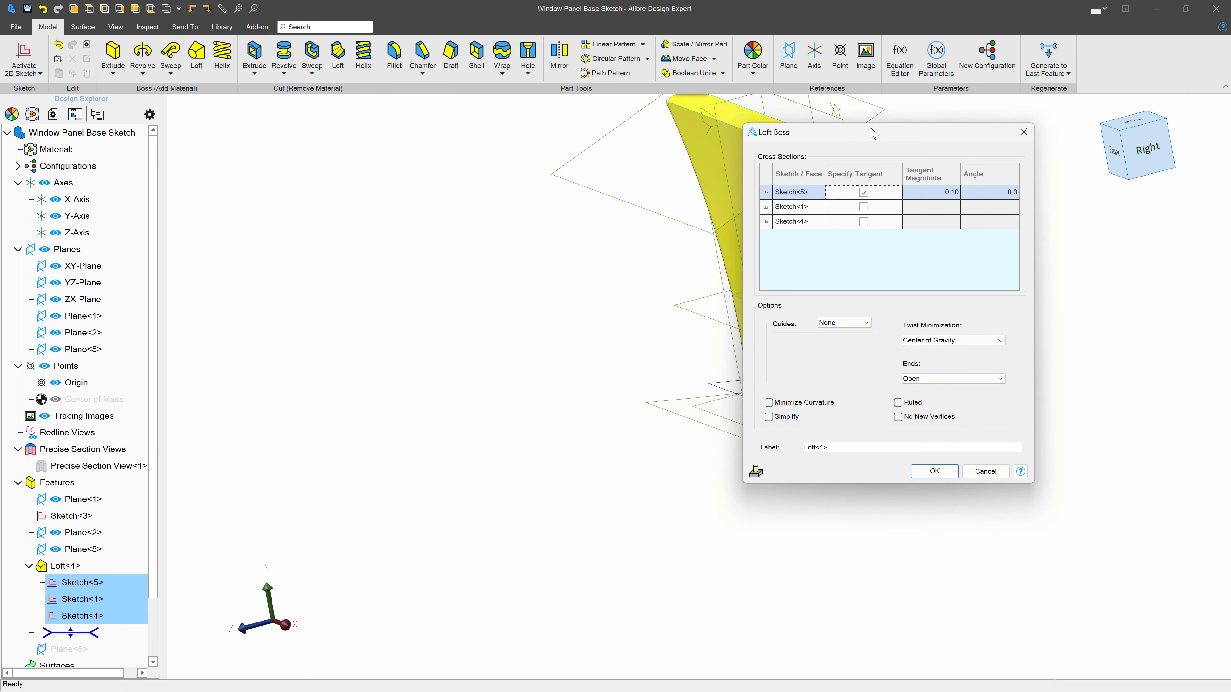
left_click_drag(872, 133, 404, 175)
left_click(458, 231)
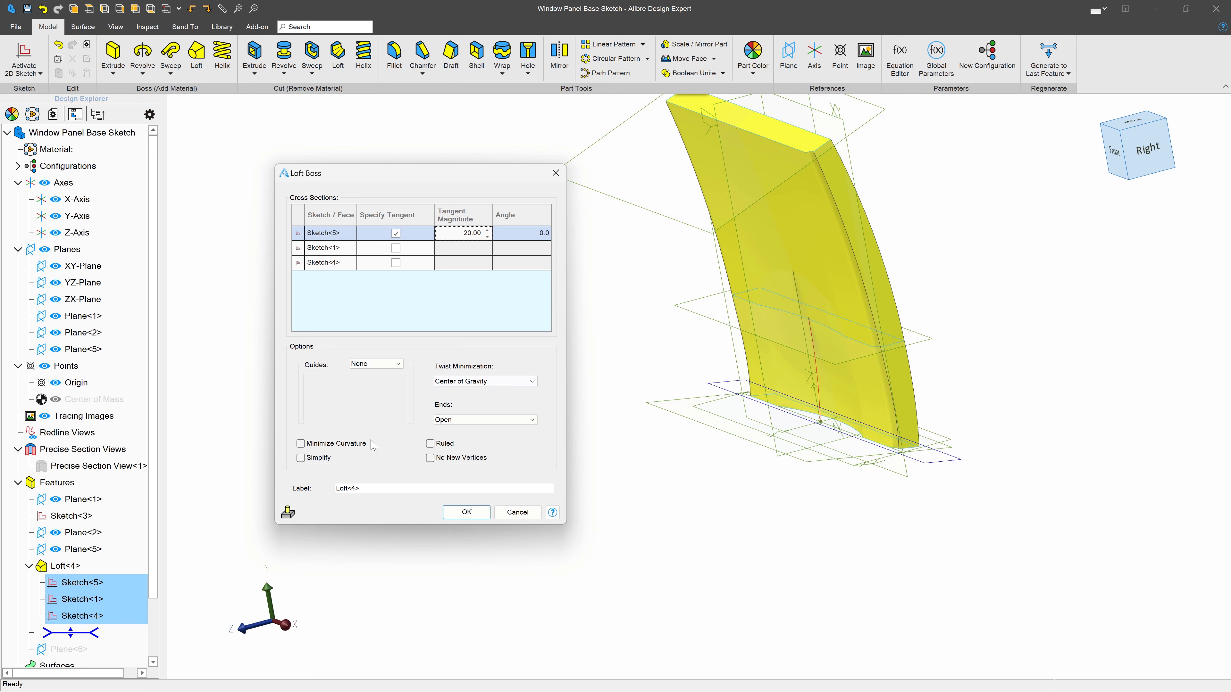
left_click(465, 515)
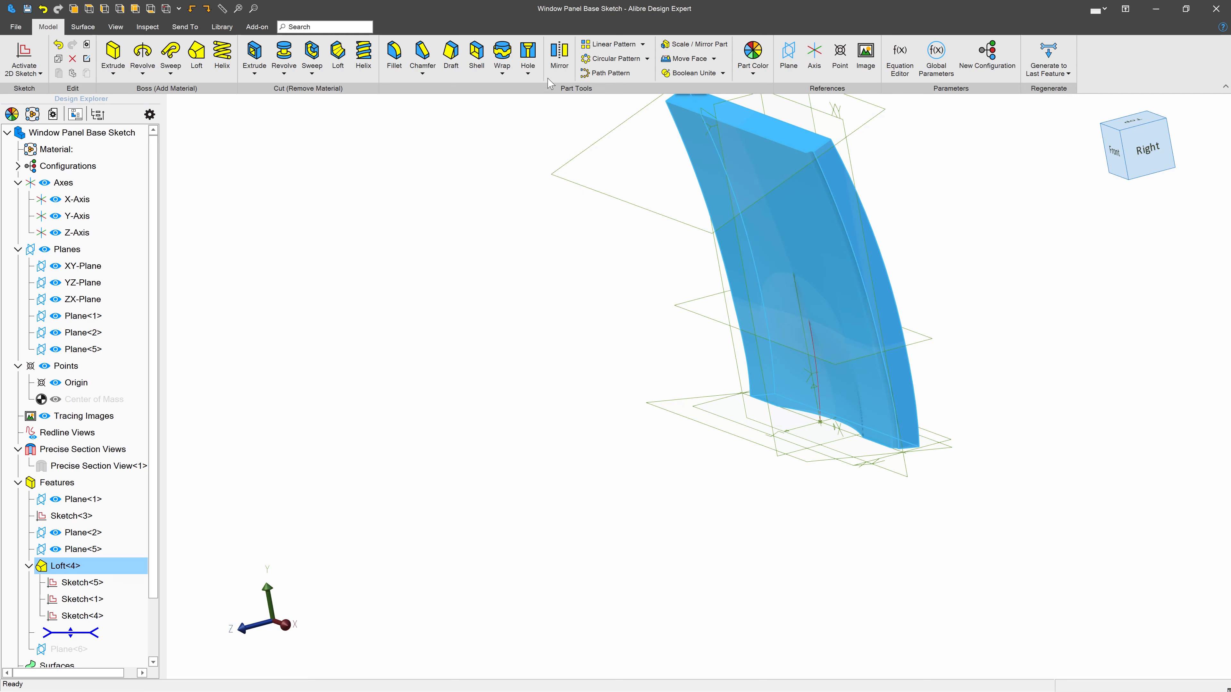
Mirror Loft<4> about its flat bottom end face.
left_click(559, 55)
middle_click_drag(746, 468, 726, 448)
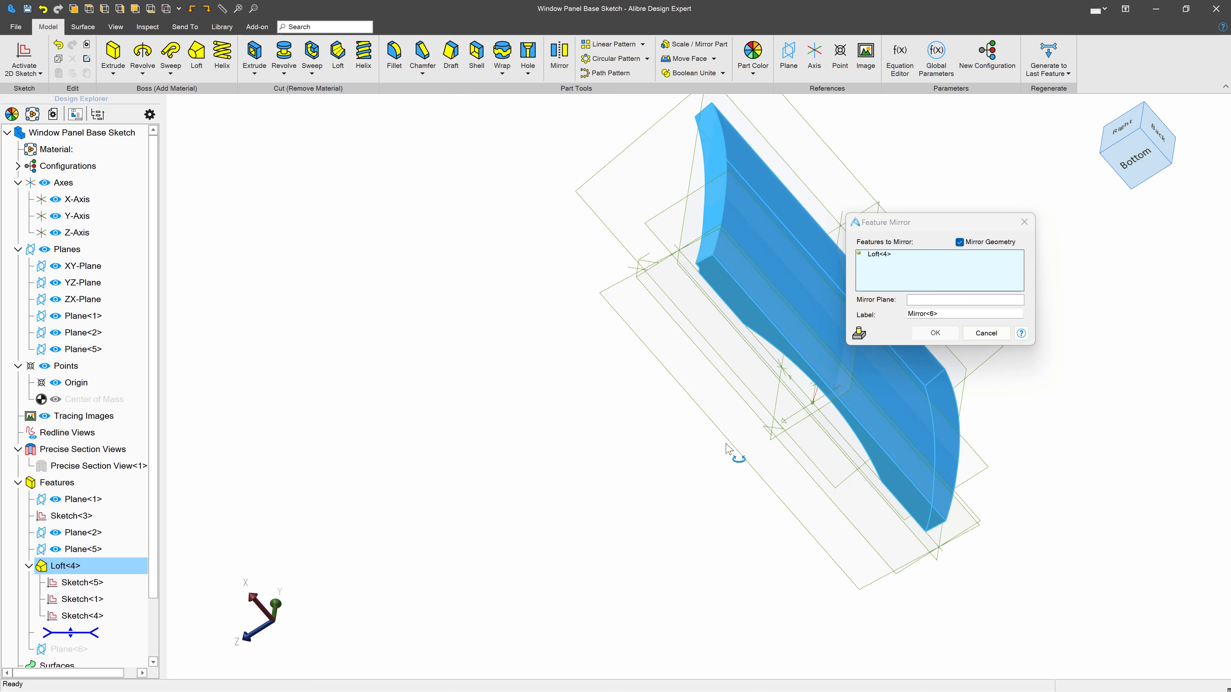
left_click(966, 302)
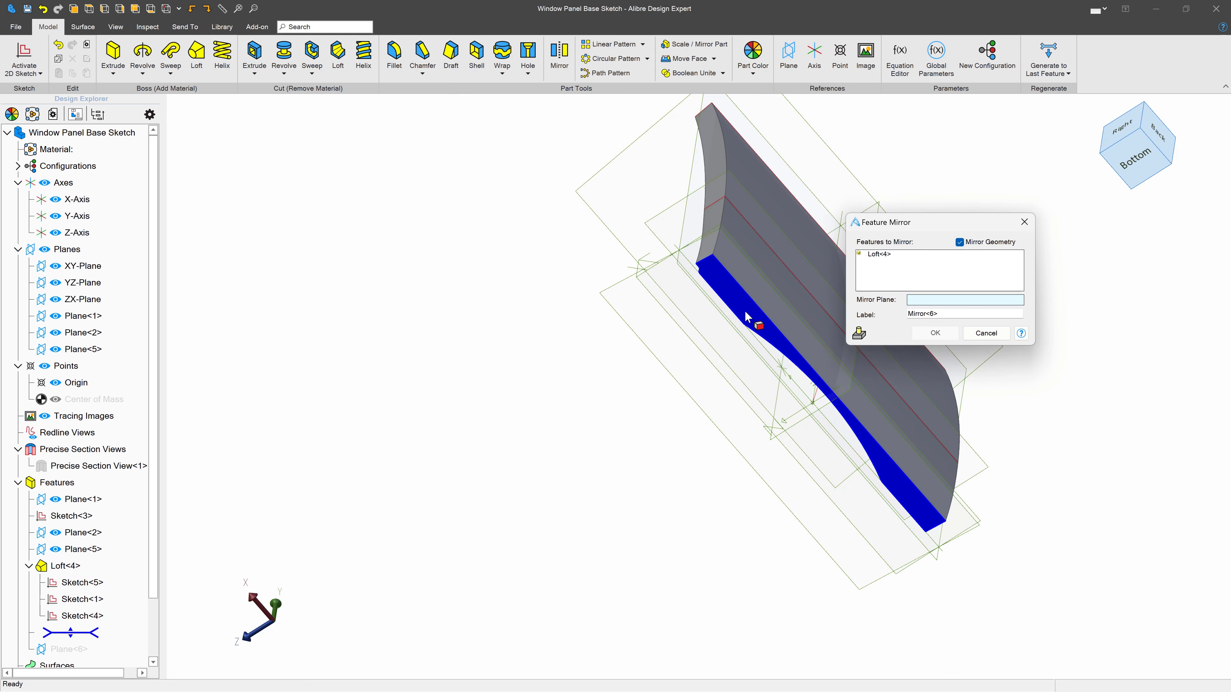
left_click(751, 319)
left_click(935, 332)
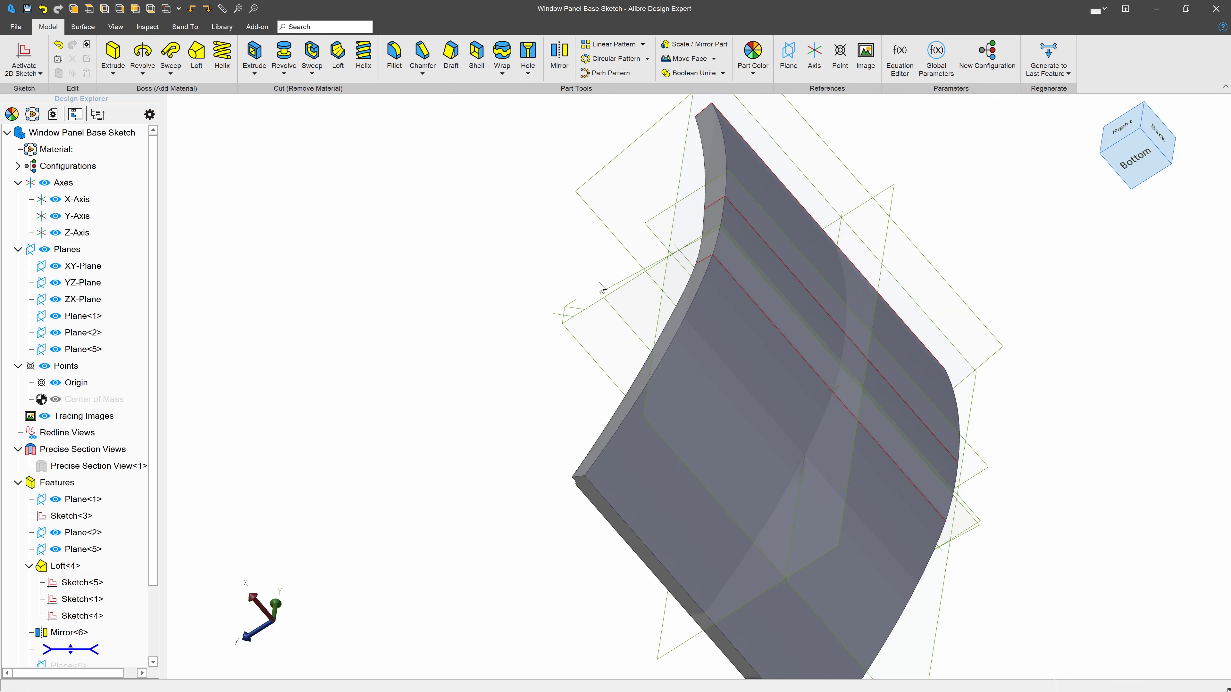
Create a reference plane parallel to the XY-Plane, offset 21.8" toward the front of the mirrored panel.
middle_click_drag(603, 288, 640, 297)
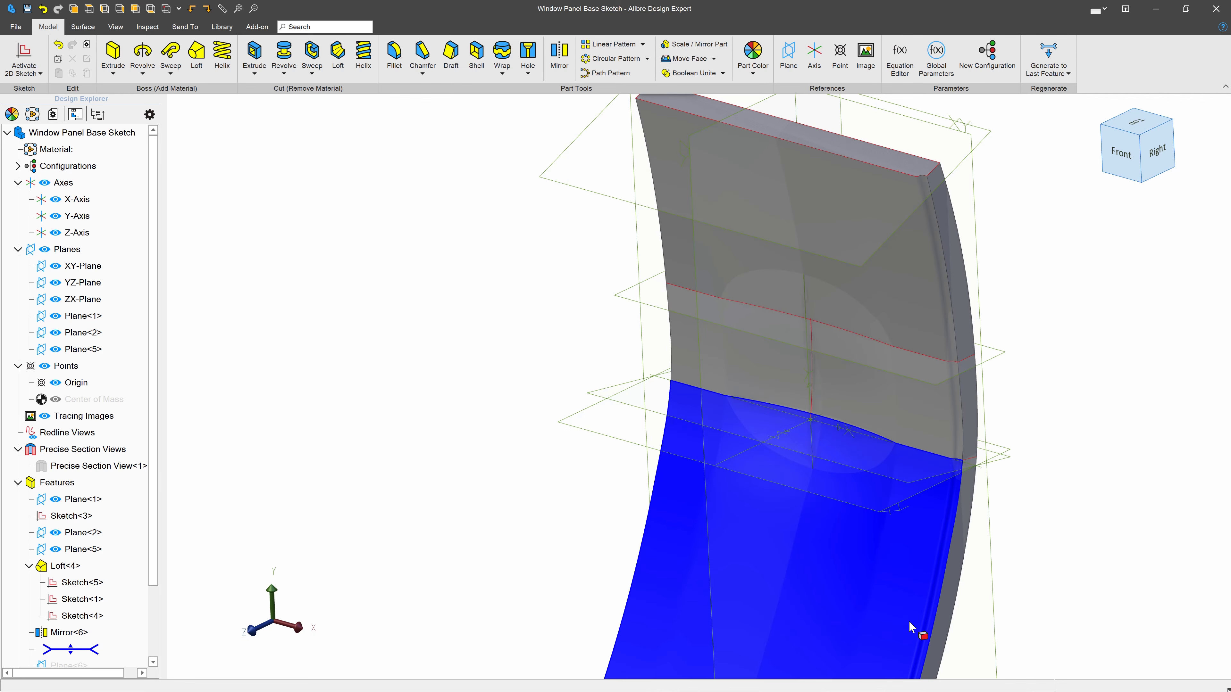
middle_click_drag(903, 323, 830, 466)
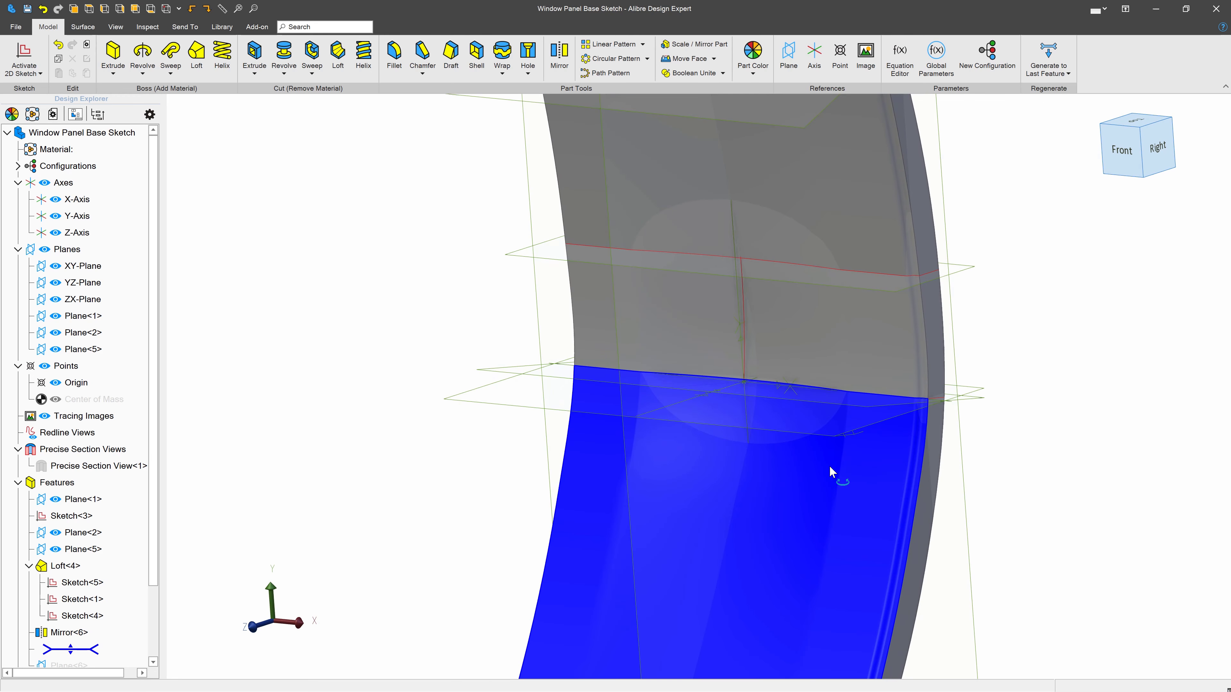
scroll(673, 419, "down", 2)
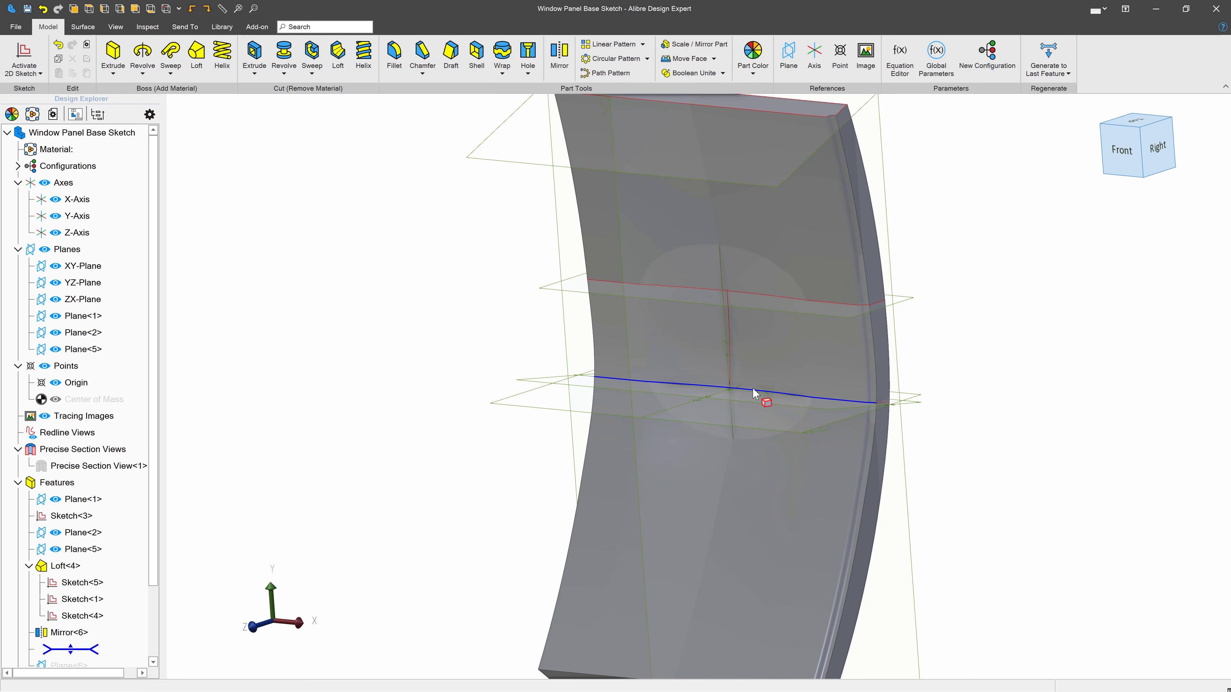
mouse_move(753, 391)
middle_mouse_down()
mouse_move(736, 392)
mouse_move(758, 402)
mouse_move(773, 387)
middle_mouse_up()
scroll(773, 389, "down", 3)
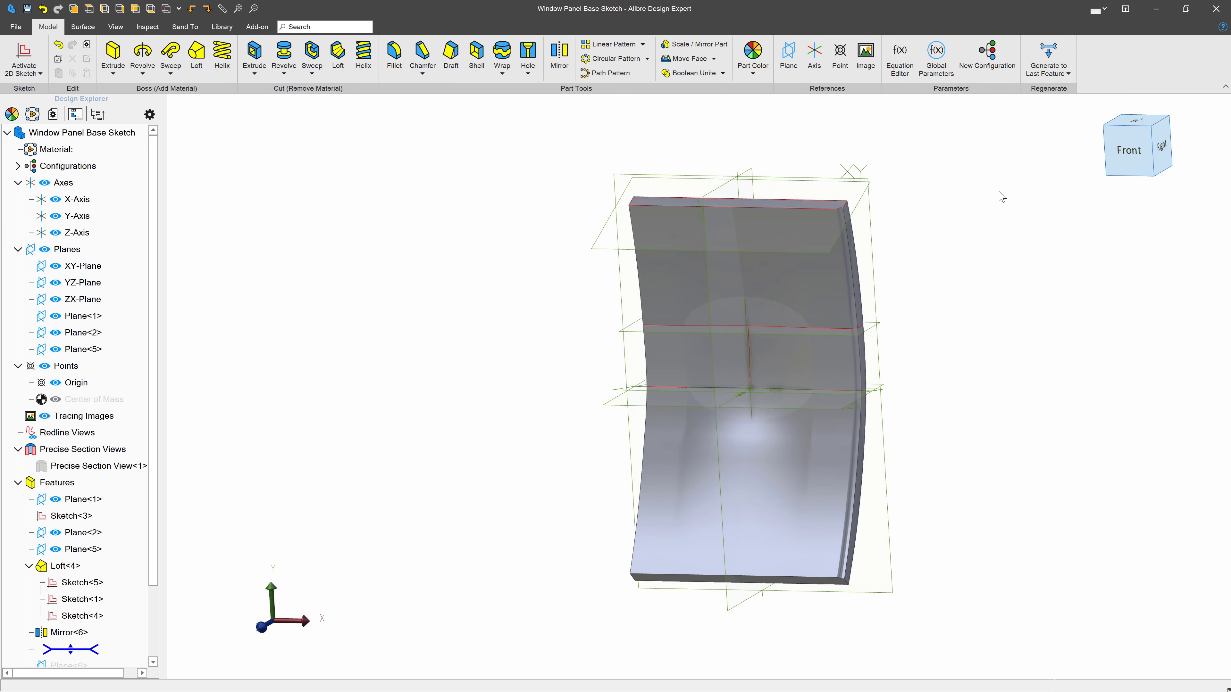
left_click(873, 222)
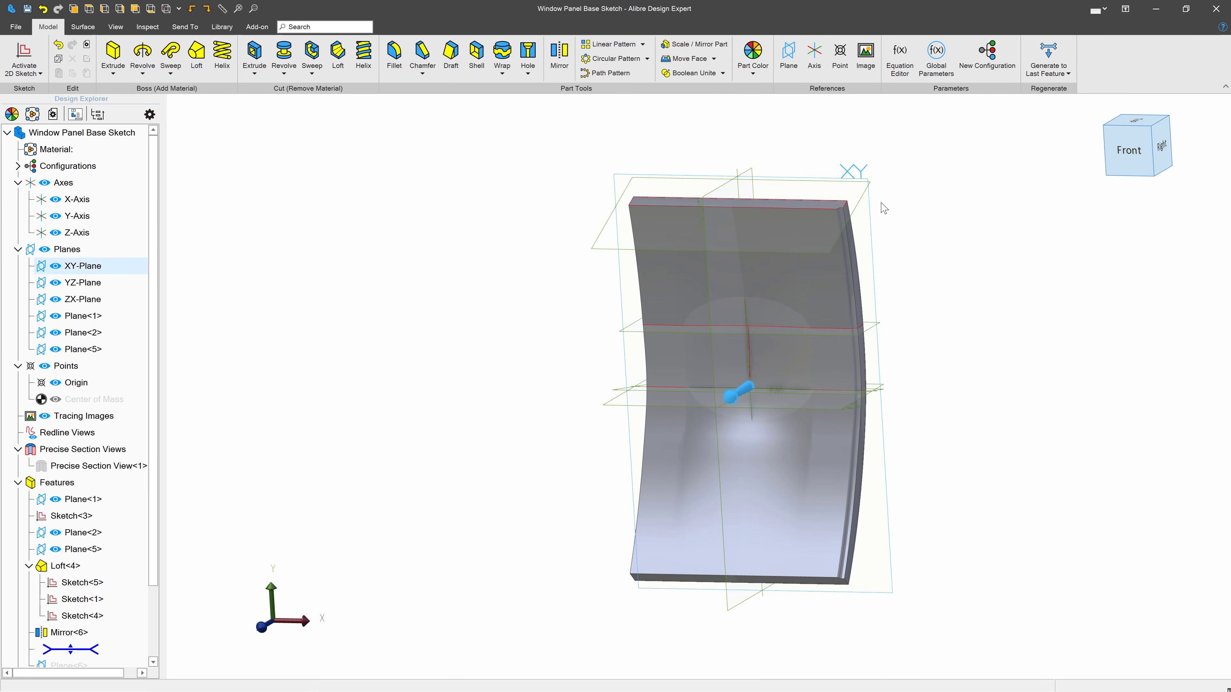
left_click(788, 53)
middle_click_drag(959, 391, 938, 384)
left_click(889, 345)
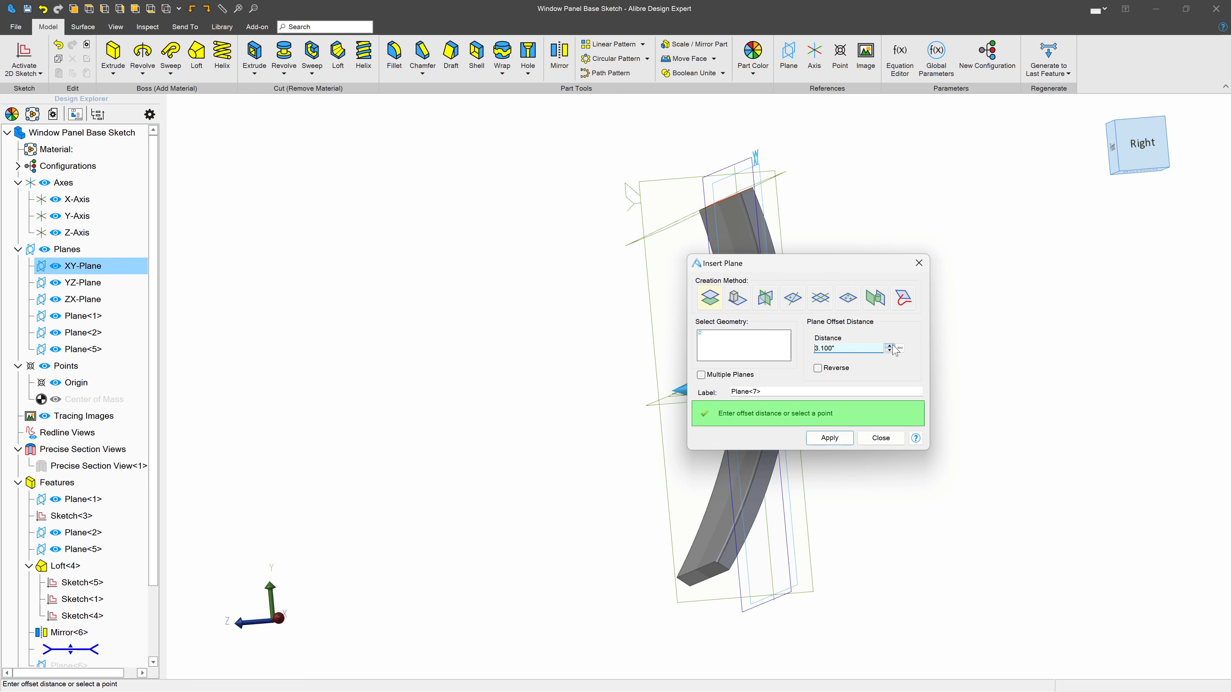
type("4.")
left_click_drag(892, 345, 892, 345)
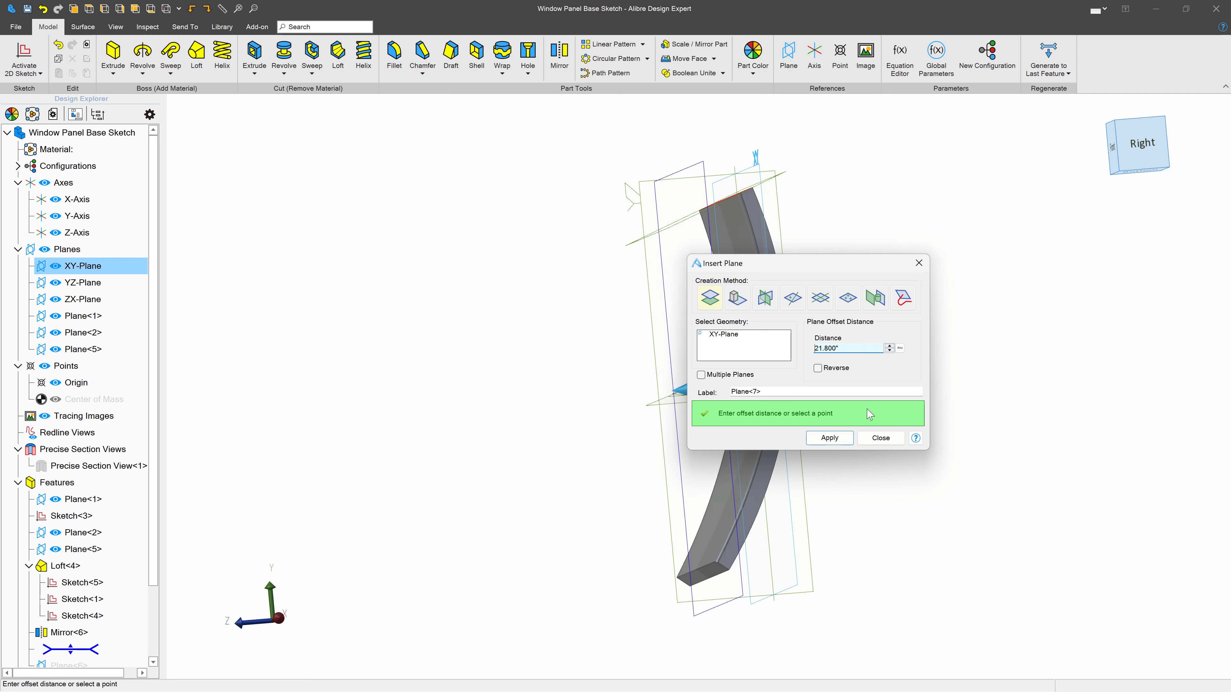
left_click(826, 441)
left_click(867, 437)
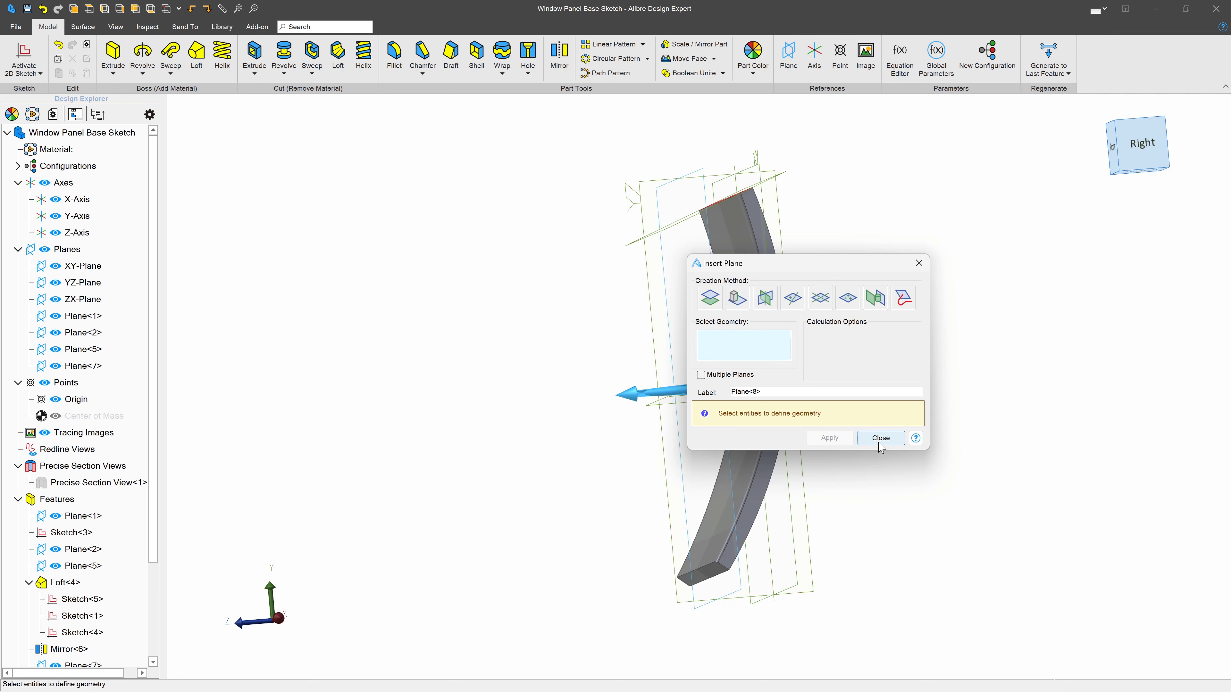
Sketch an upright ellipse on the new offset plane above the origin, with a vertical radius of about 23.5".
left_click(704, 179)
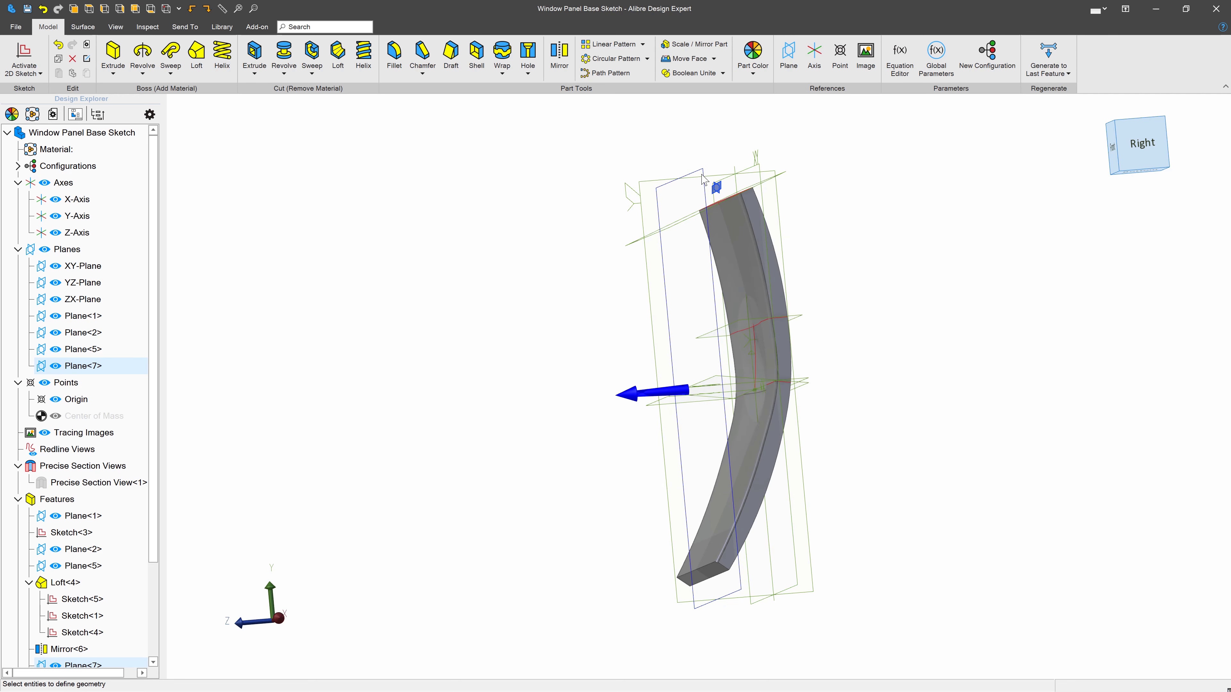
left_click(25, 54)
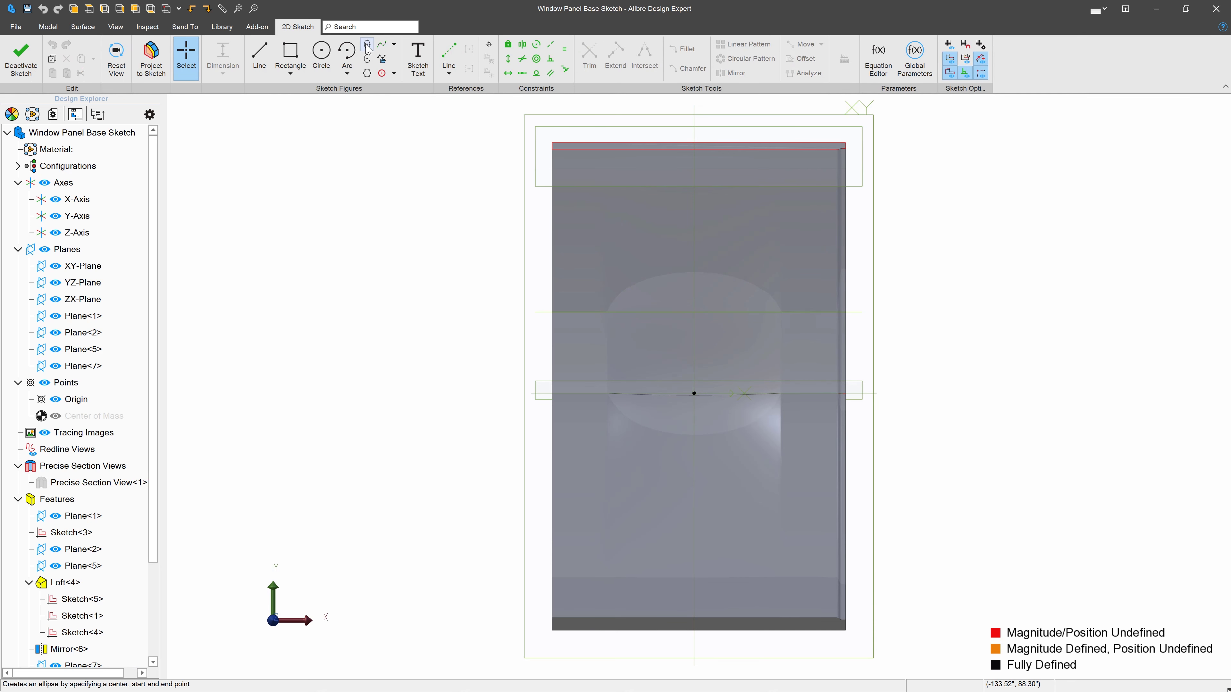
left_click(367, 46)
left_click(707, 334)
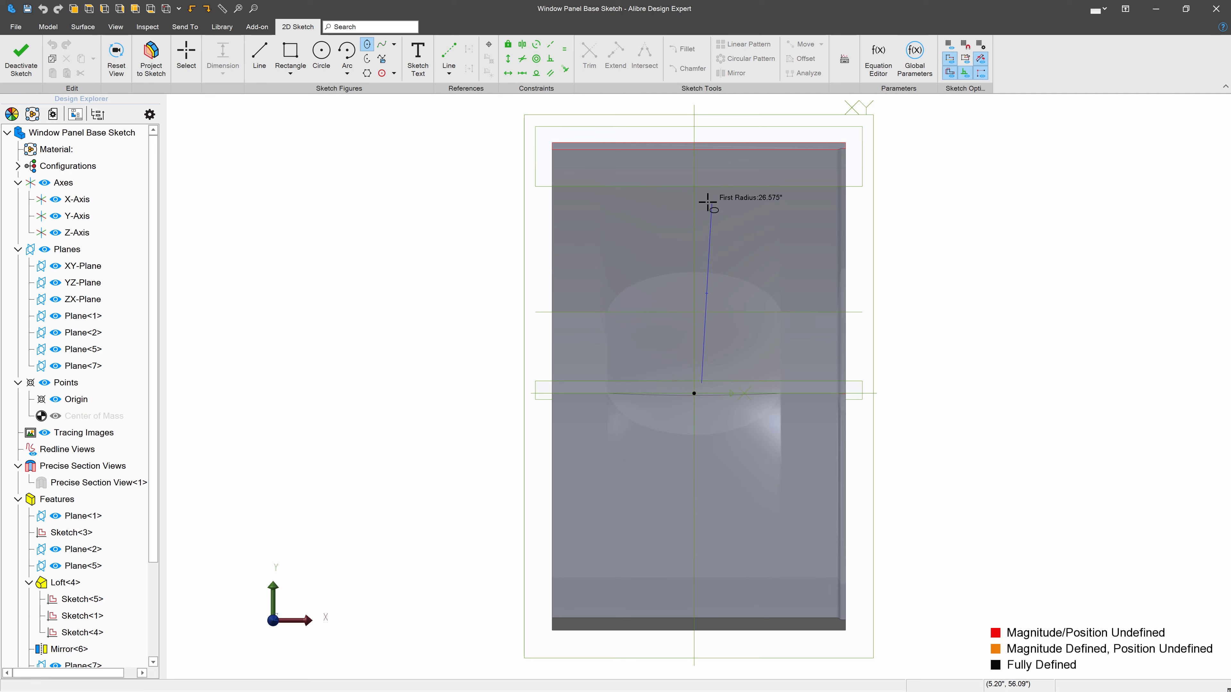
left_click(706, 213)
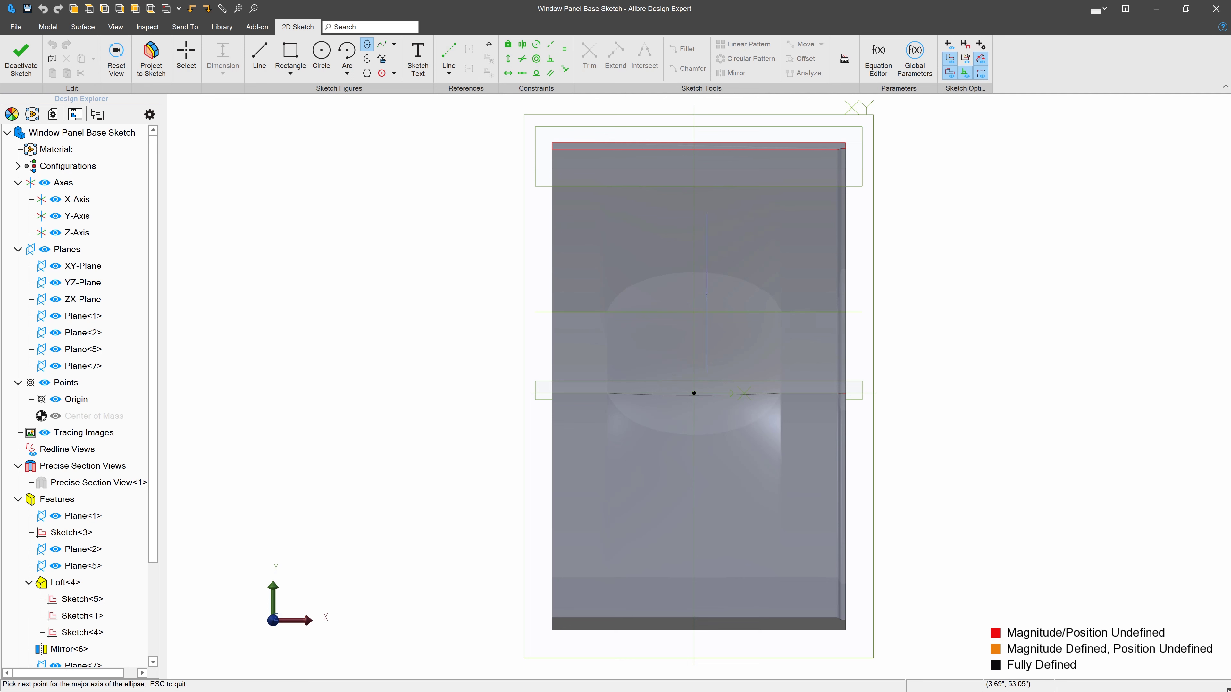
left_click(737, 227)
Constrain the ellipse's center to be vertically aligned with the origin.
key("v")
left_click(706, 293)
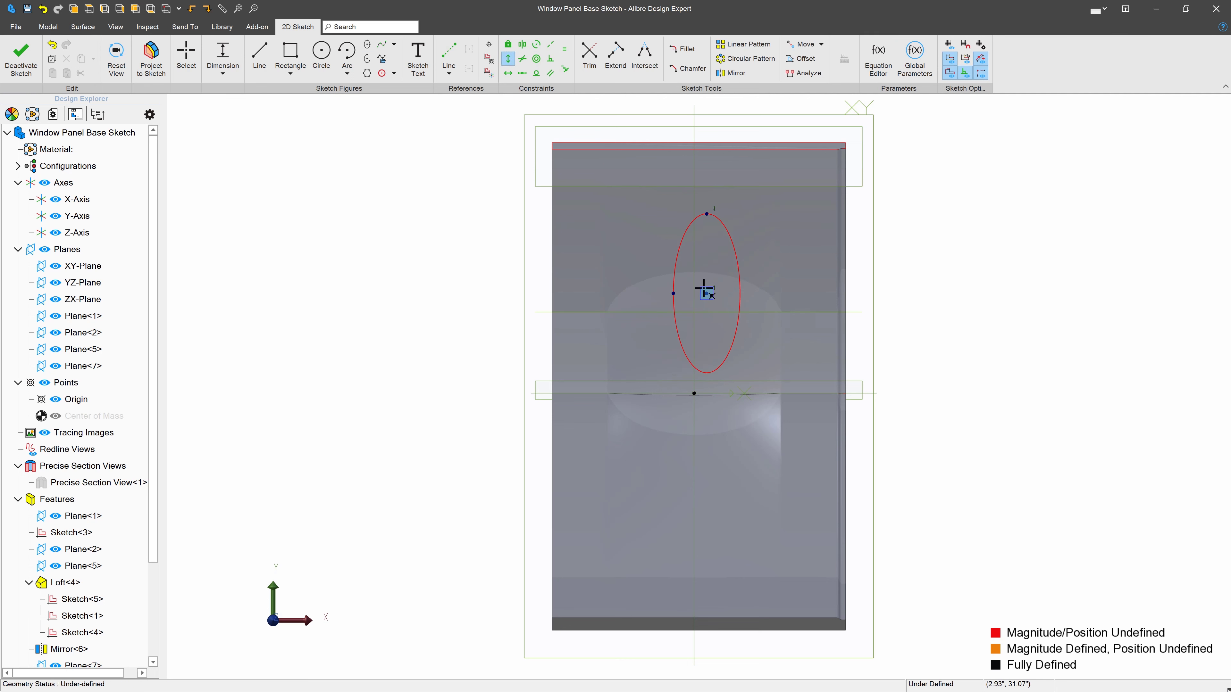
left_click(693, 391)
right_click(689, 387)
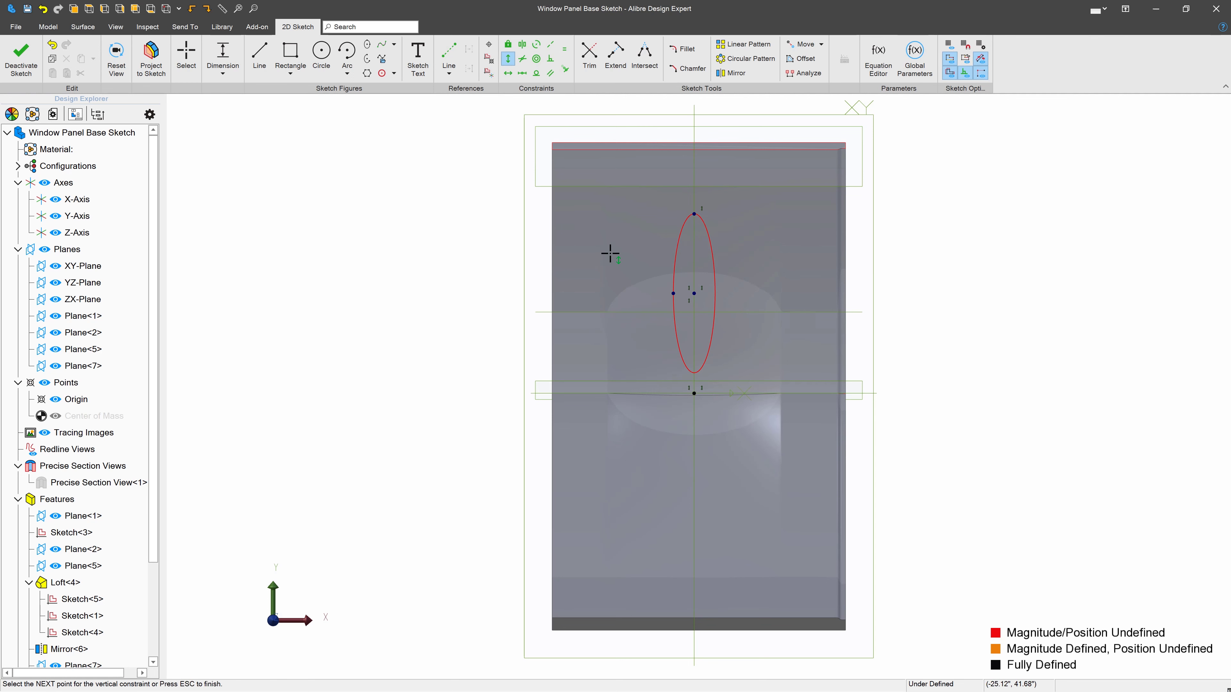
scroll(653, 296, "up", 2)
key("Escape")
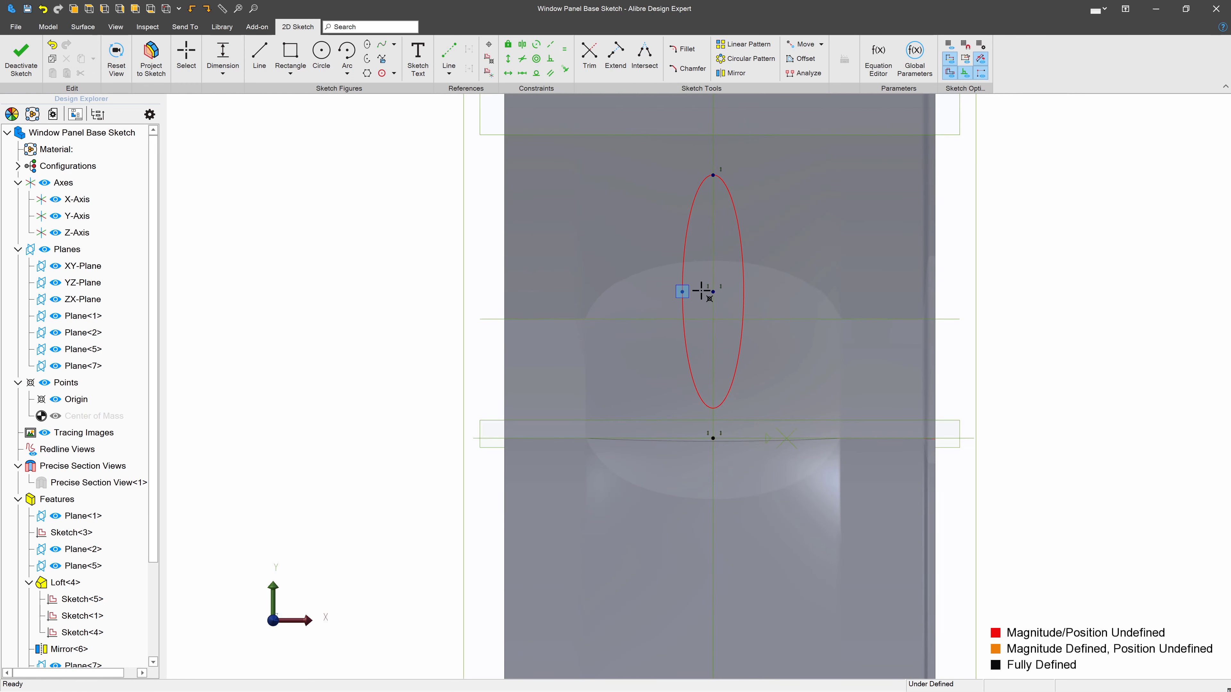
Dimension the ellipse's horizontal radius to 12" and its vertical radius to 20".
left_click(681, 290)
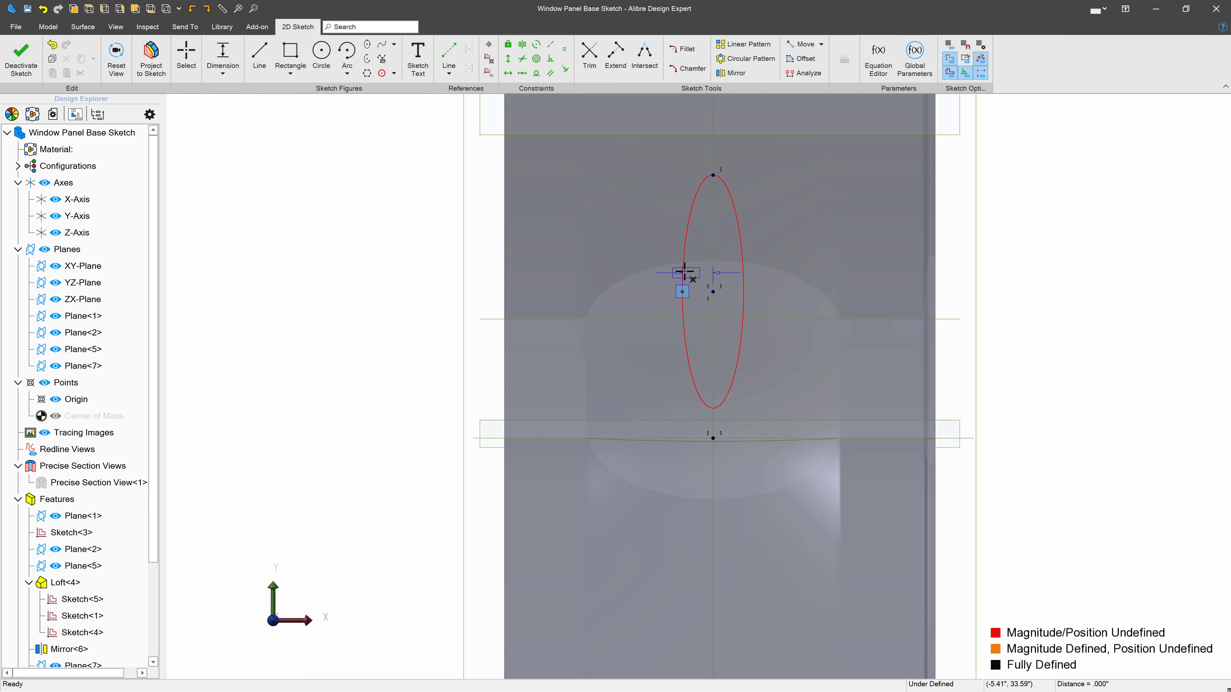
left_click(622, 248)
type("12")
key("Return")
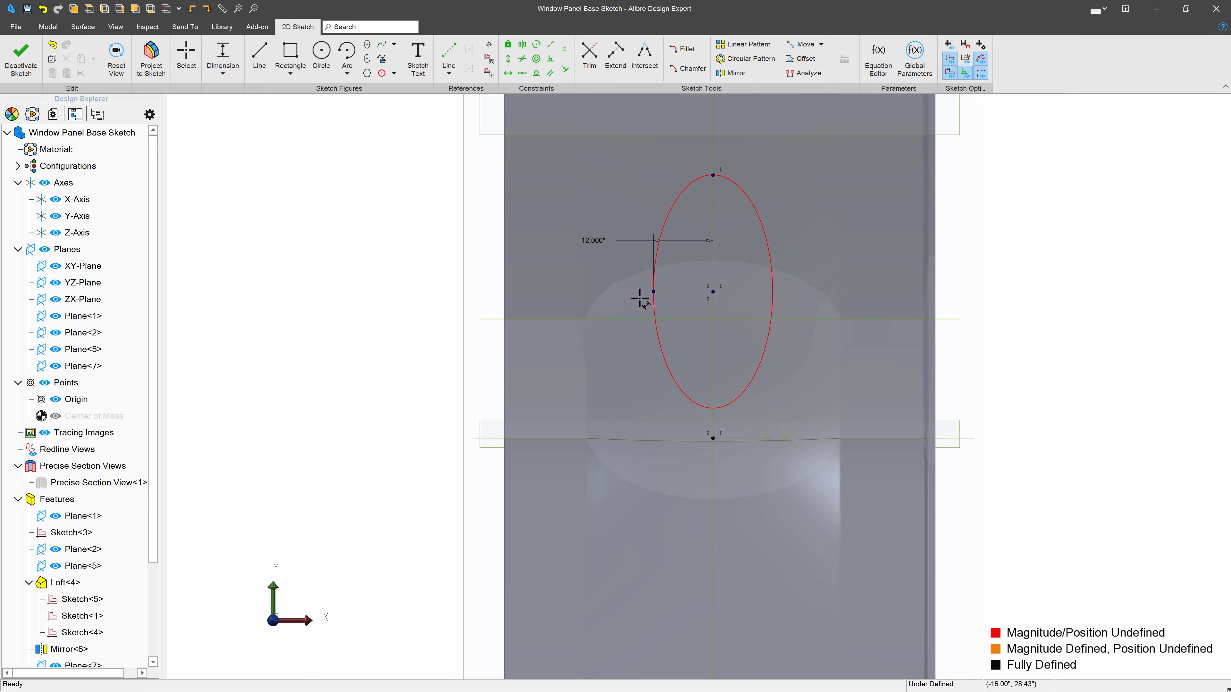
left_click(712, 174)
left_click(834, 221)
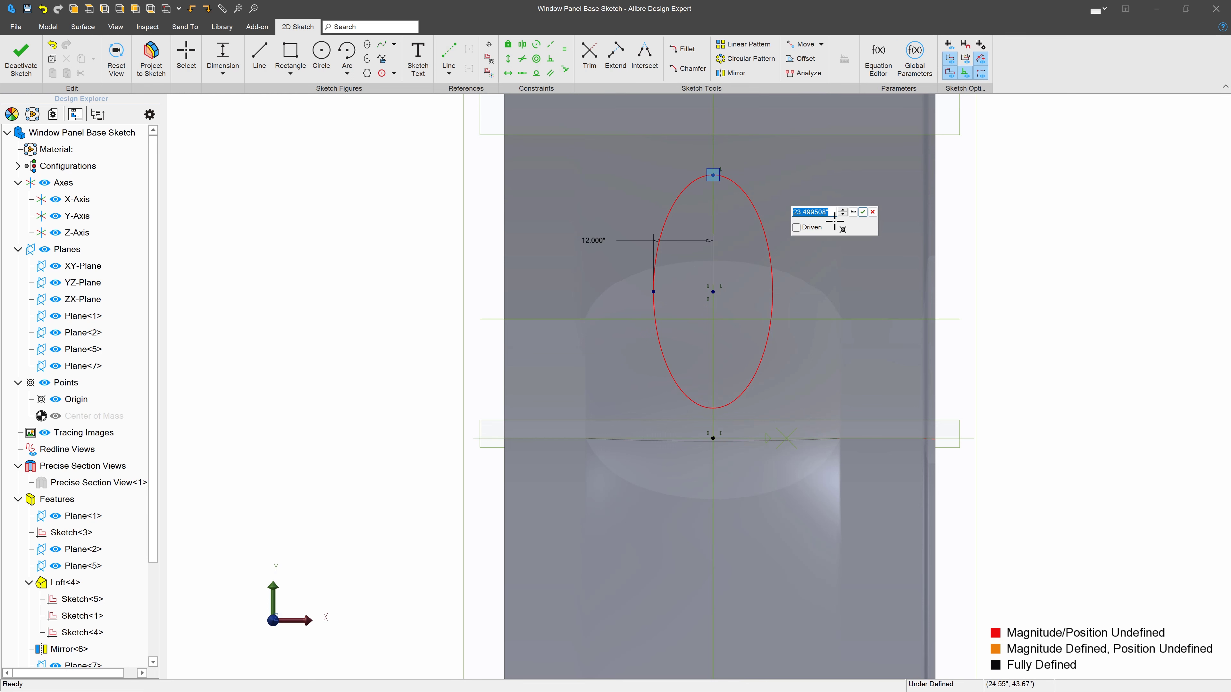
type("20")
key("Return")
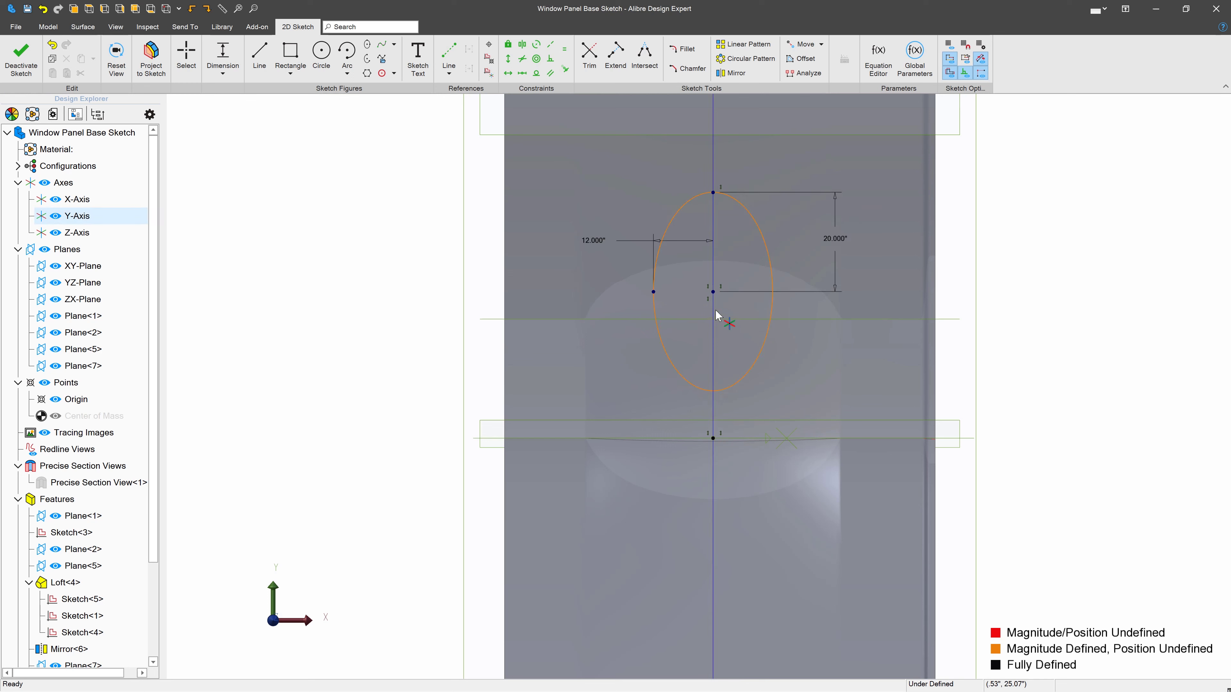
Dimension the ellipse's center 24" above the origin.
left_click(712, 438)
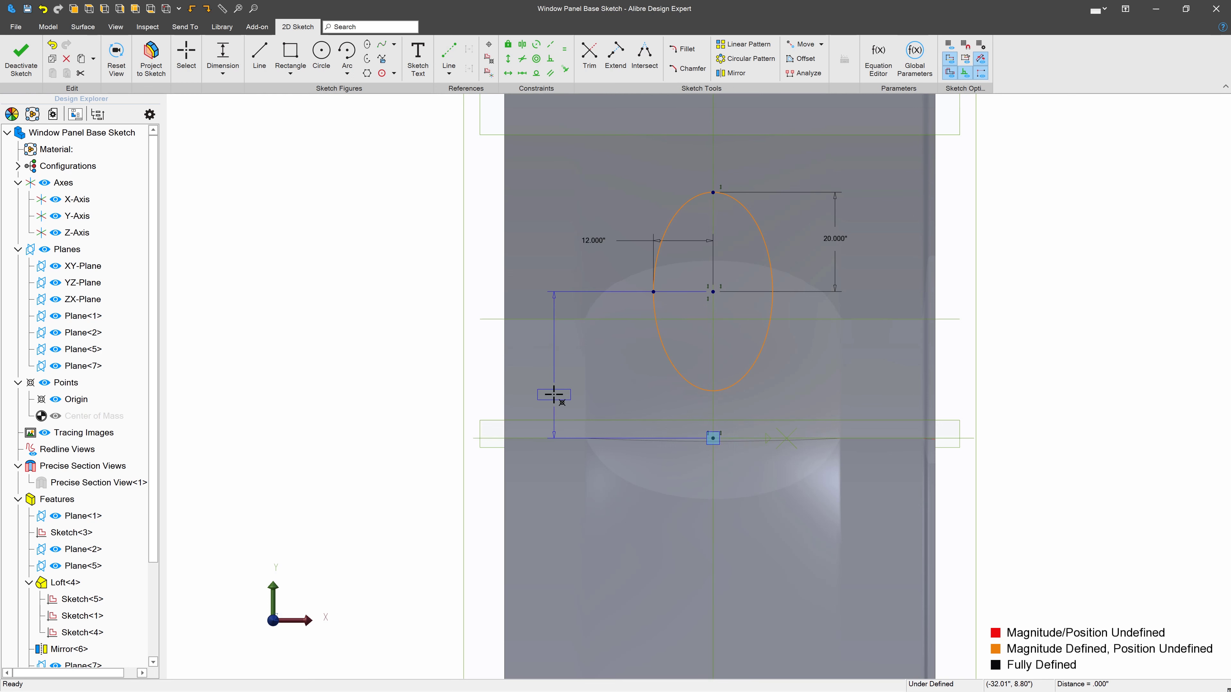
left_click(558, 392)
type("24")
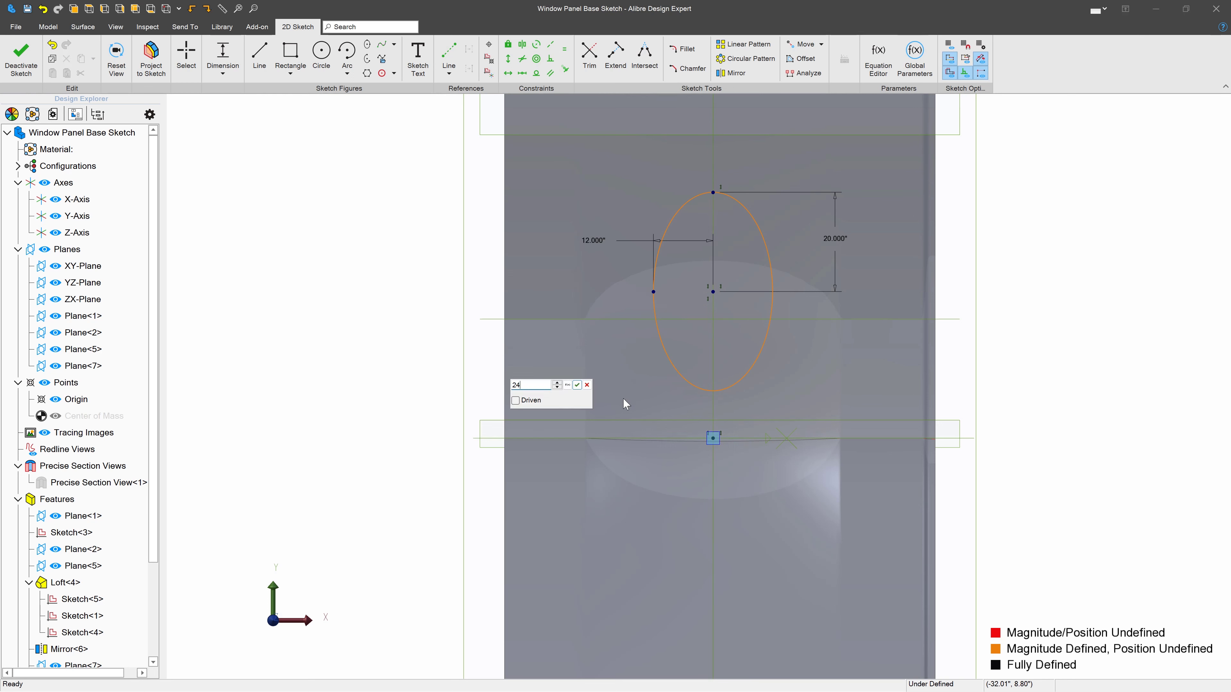
key("Return")
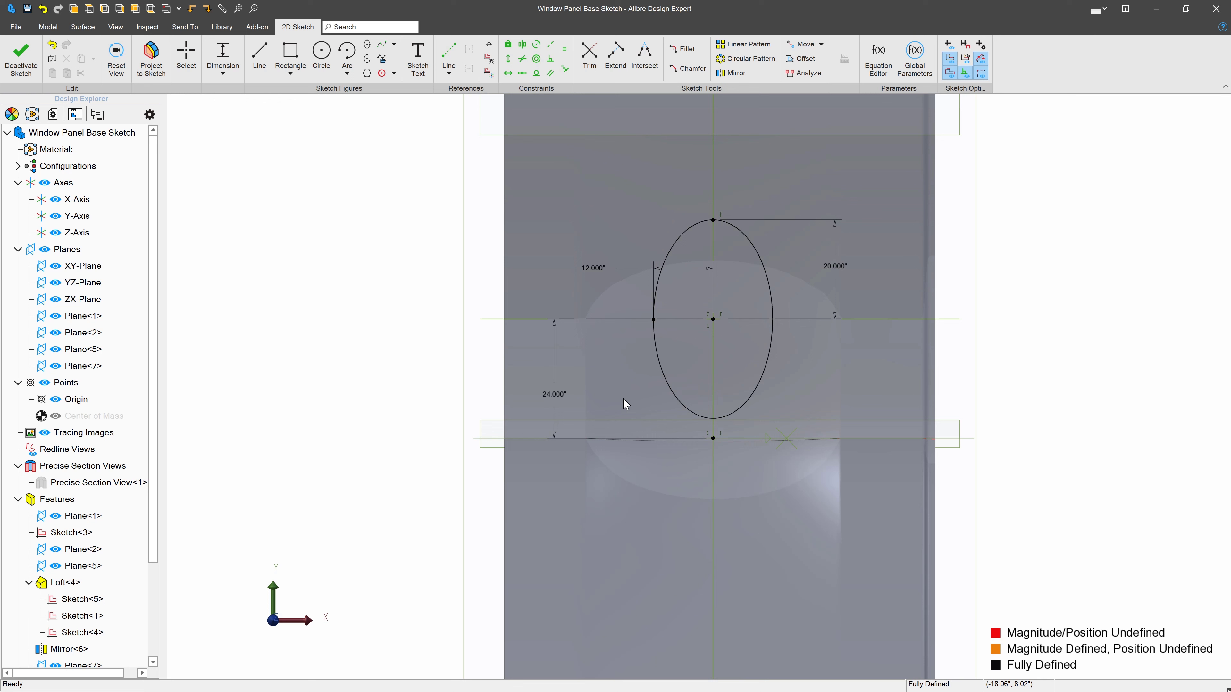
Try 22" and settle on 21" for the ellipse center's height above the origin, and finish the sketch.
double_click(554, 394)
type("2")
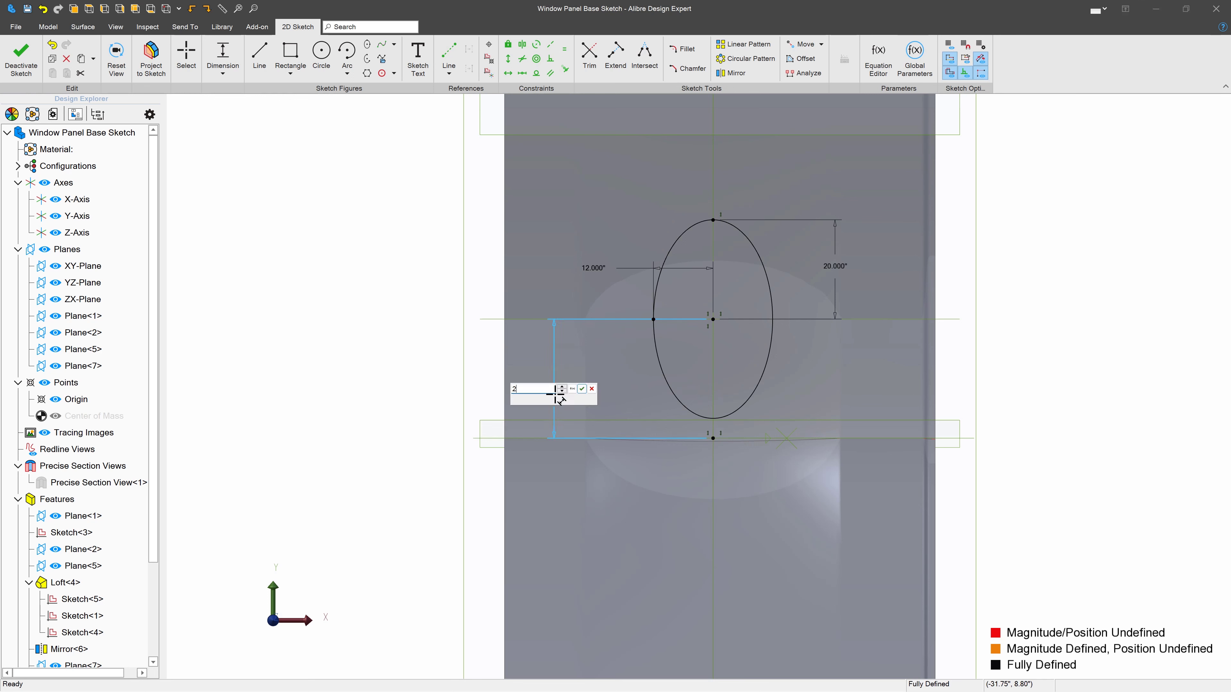
type("2")
key("Return")
double_click(554, 394)
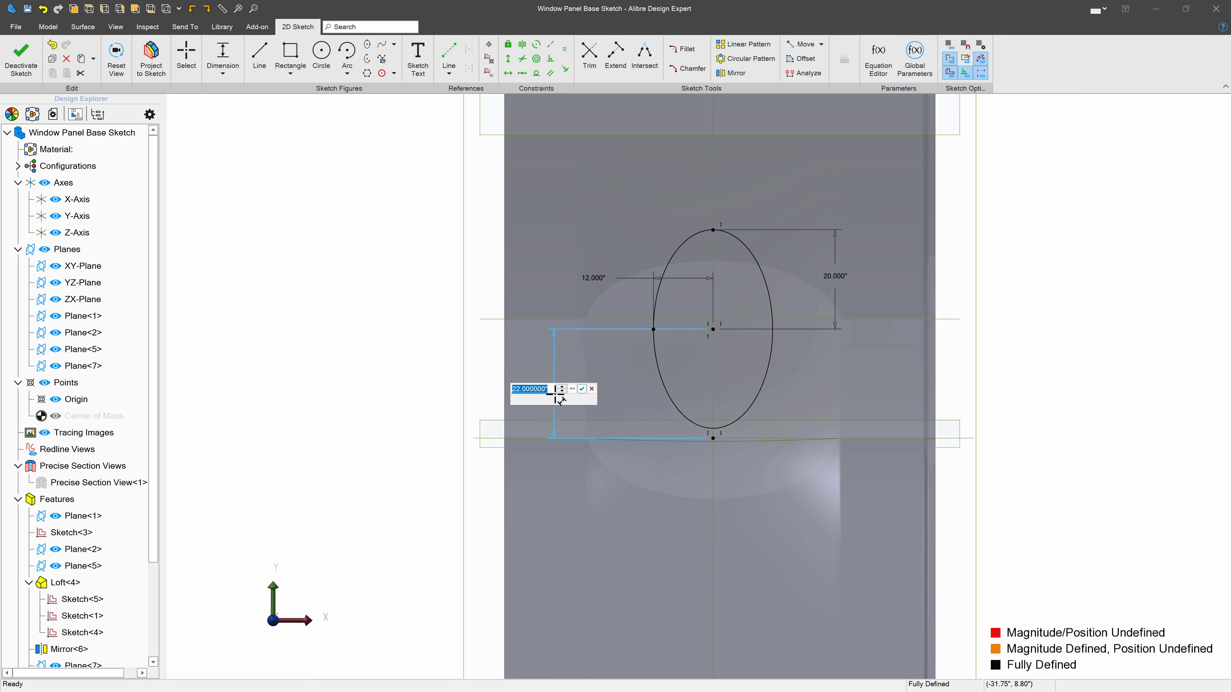
type("21")
key("Return")
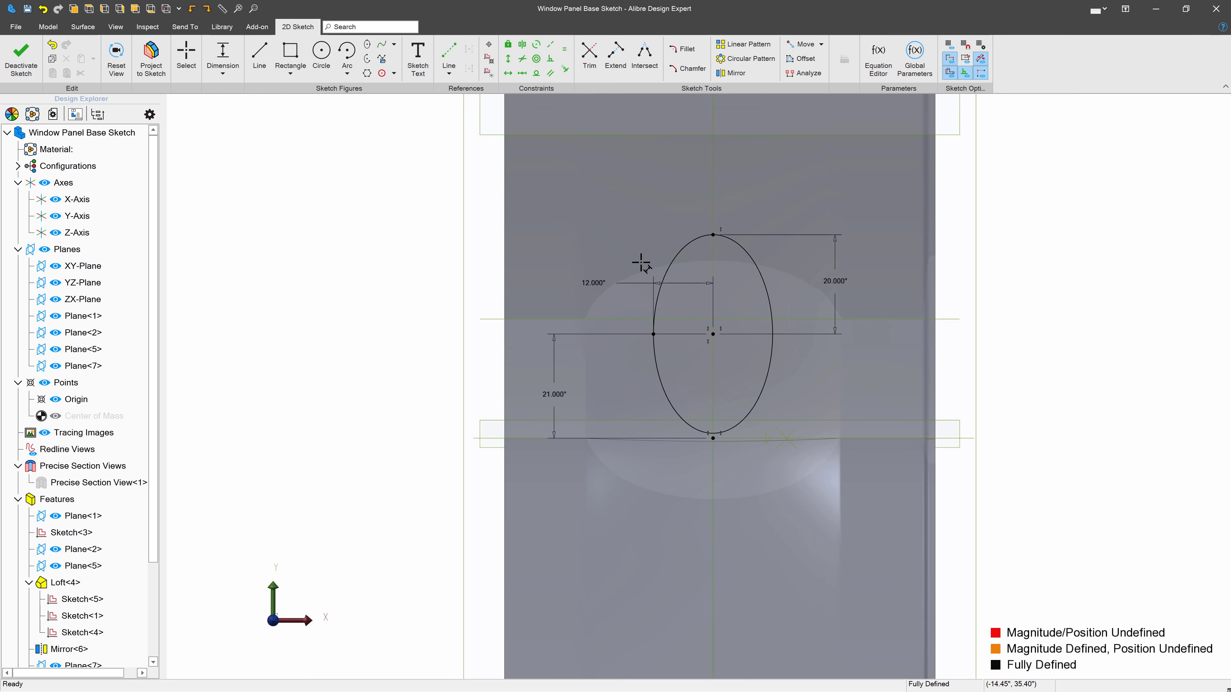
left_click(20, 59)
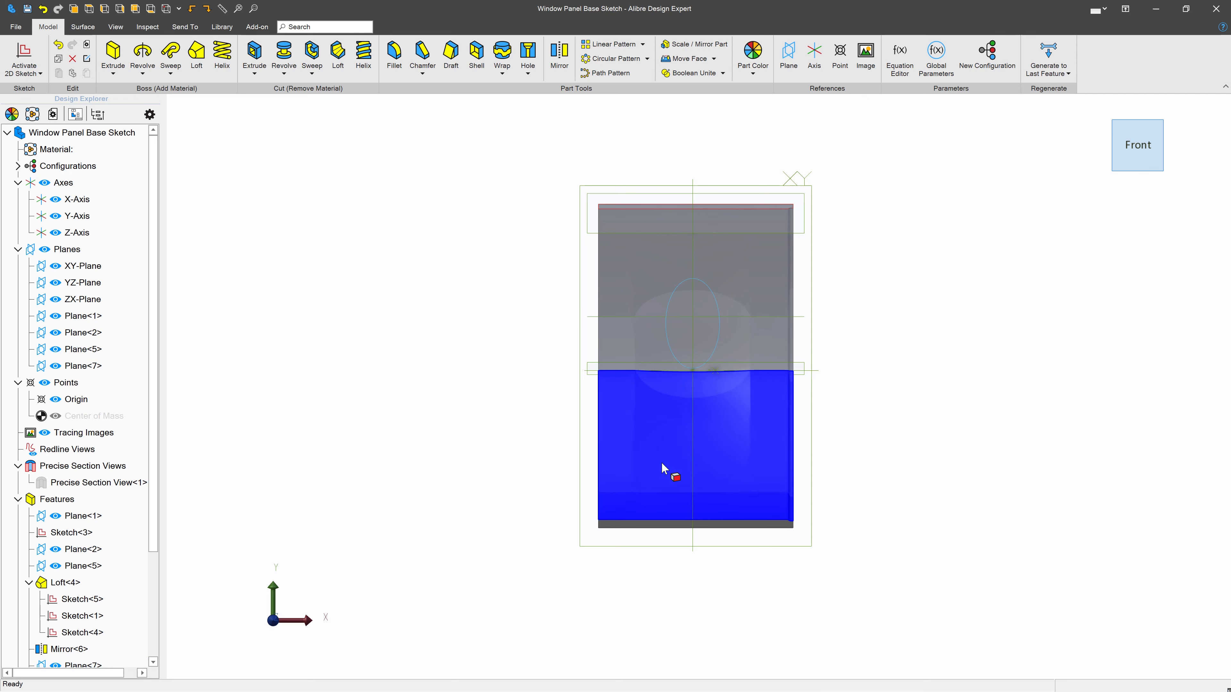
Project the ellipse sketch onto the panel's curved face as a recessed cut with a depth of 2".
scroll(736, 346, "up", 5)
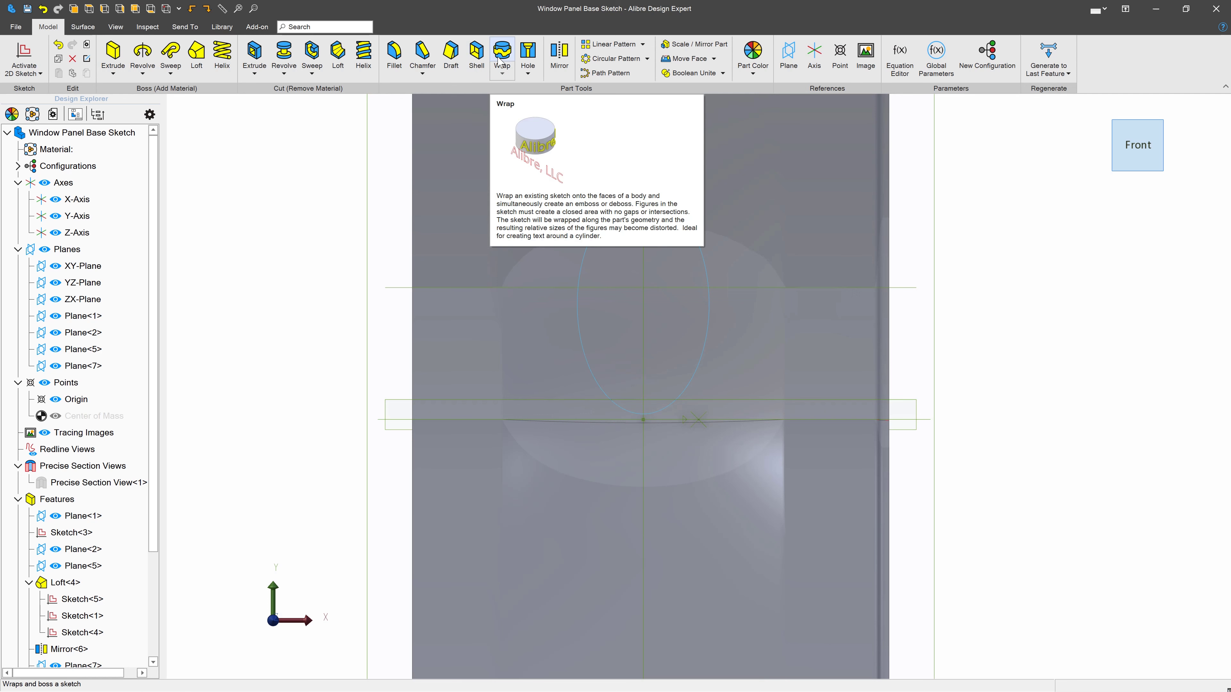
left_click(502, 72)
left_click(518, 111)
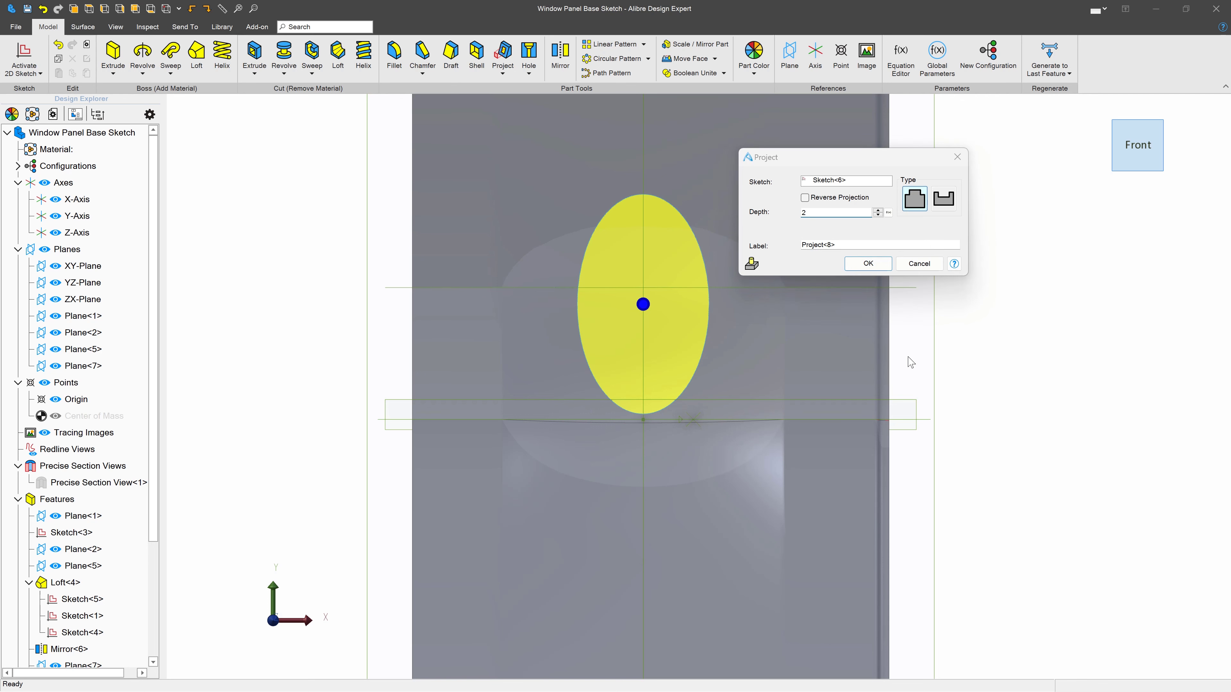
middle_click_drag(910, 361, 892, 371)
left_click(937, 204)
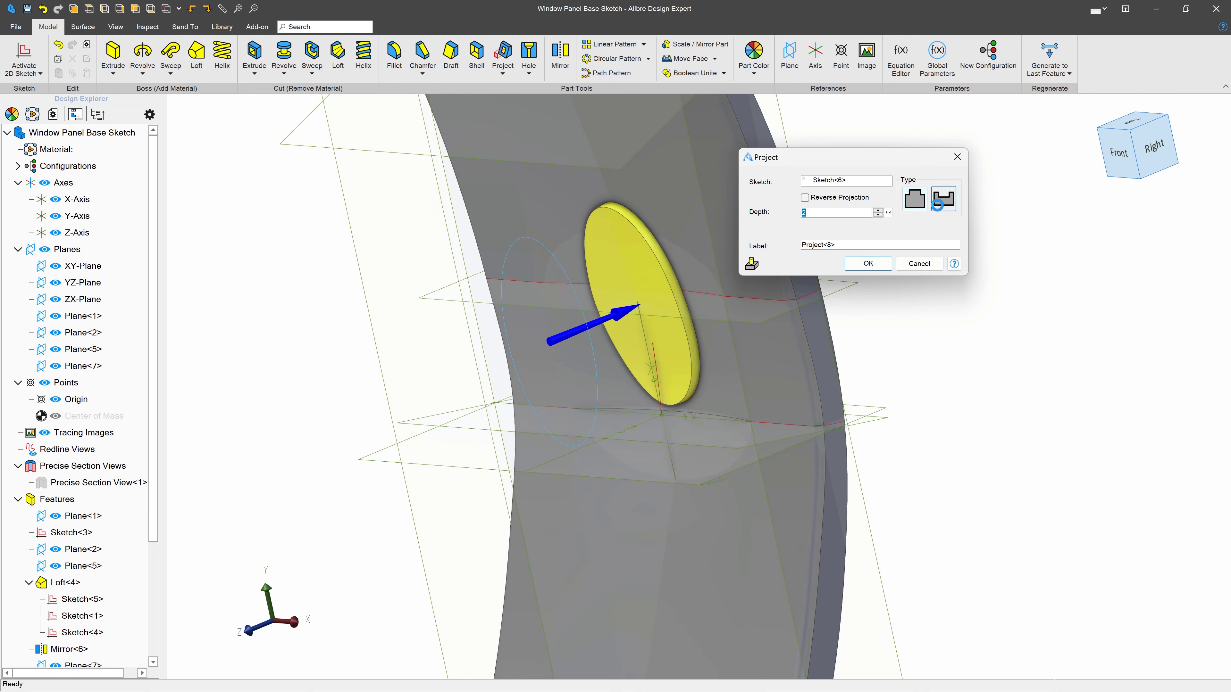
left_click(867, 262)
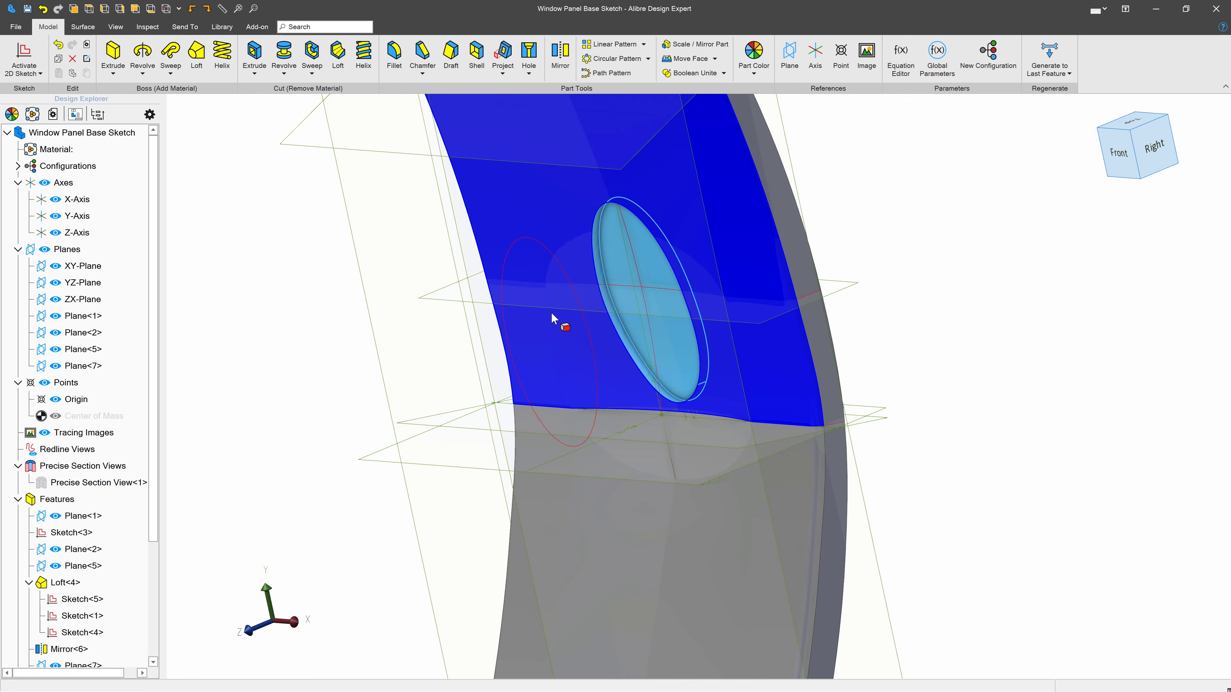
Set up a constant-radius .500" fillet on the floor and side wall faces of the elliptical recess.
scroll(581, 298, "up", 5)
left_click(393, 53)
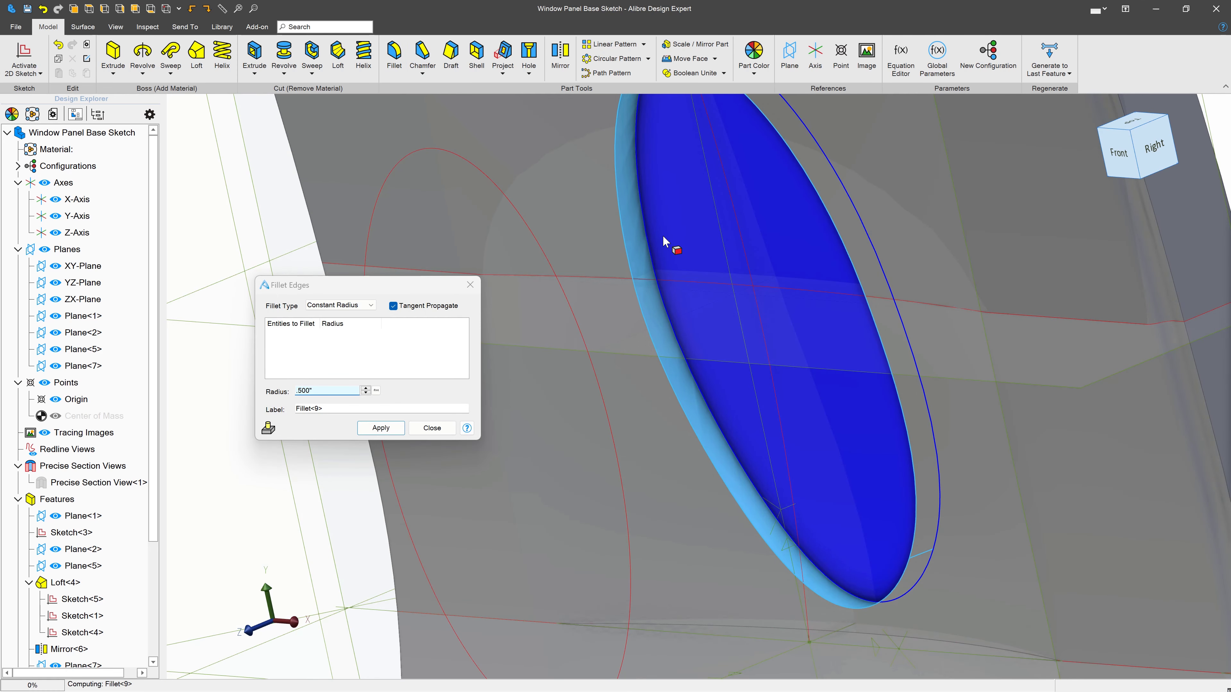
left_click(663, 235)
key("Return")
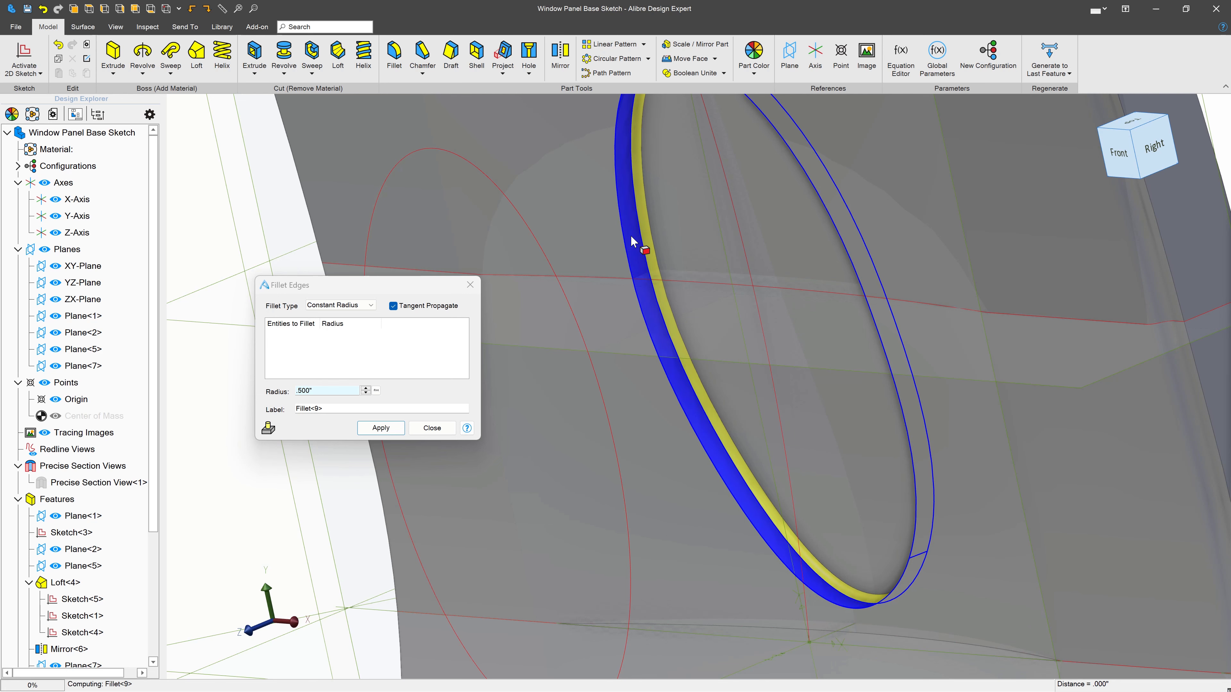
left_click(631, 234)
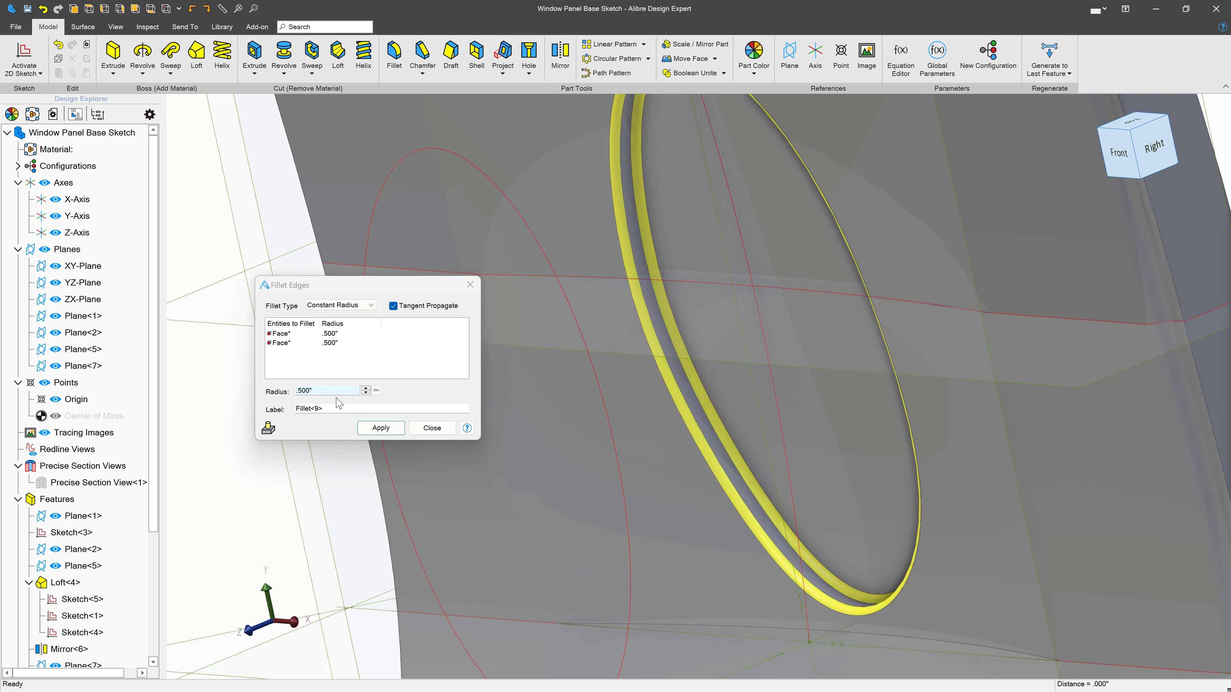
Try radii of 1" and .95" for the fillet on the elliptical recess.
left_click_drag(334, 391, 213, 361)
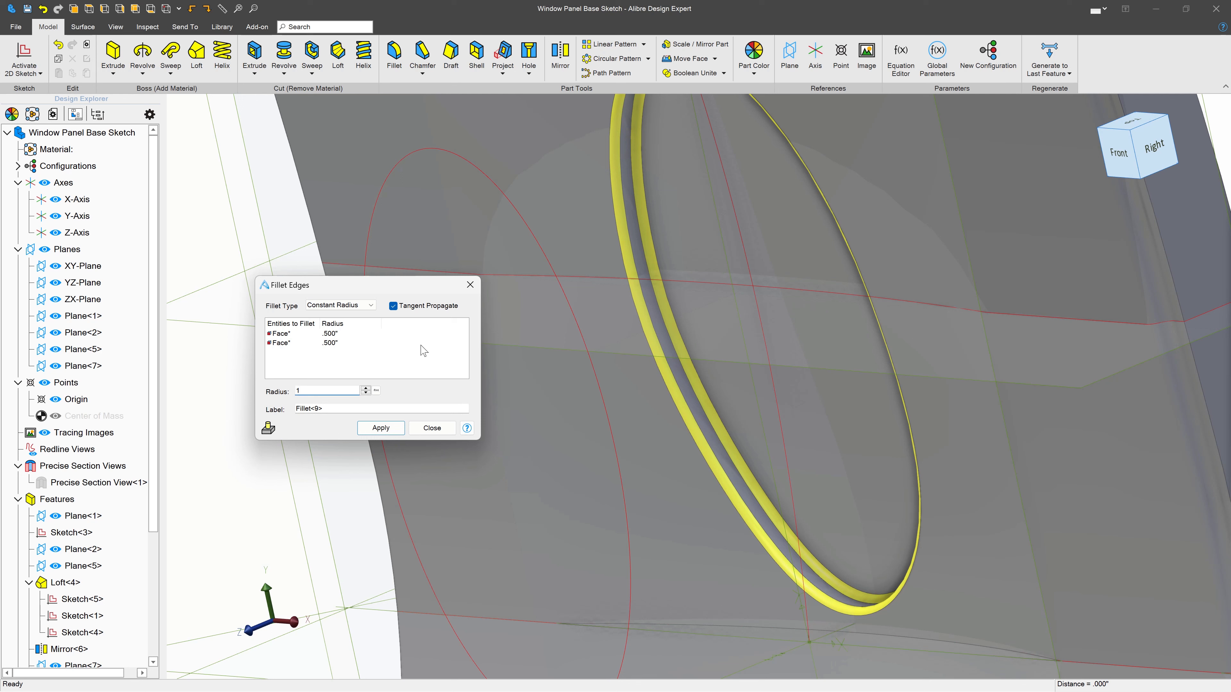
type("1")
key("Return")
left_click_drag(313, 391, 220, 384)
type(".")
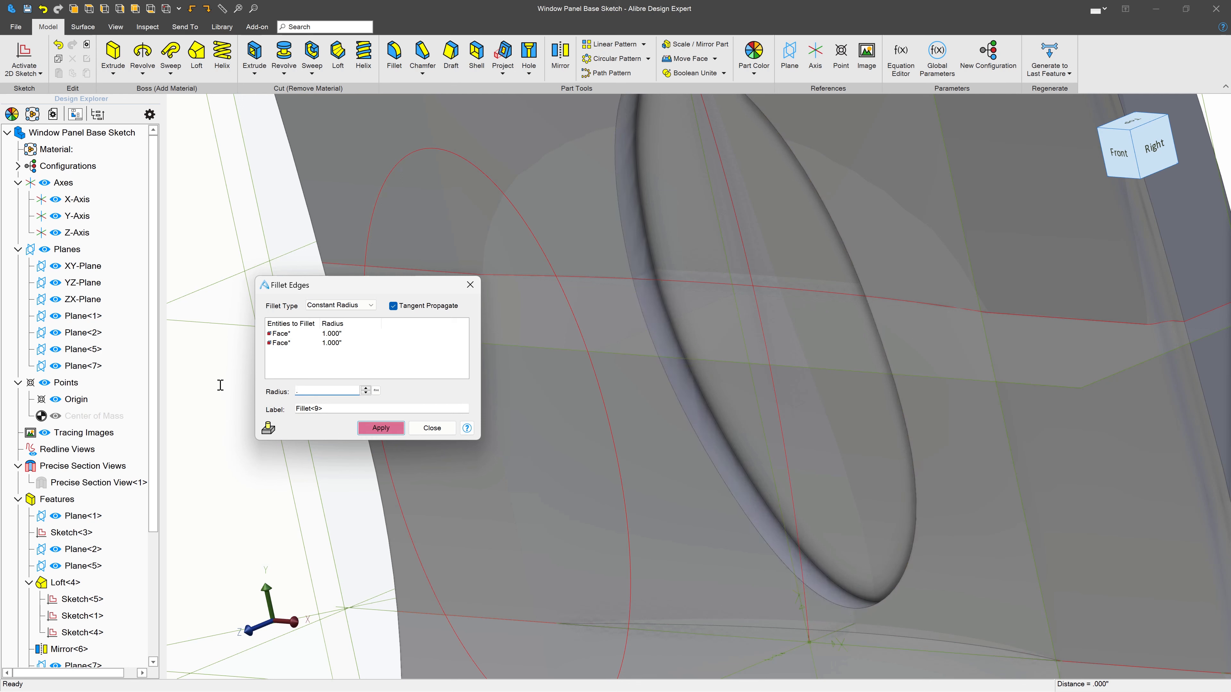
type("95")
key("Return")
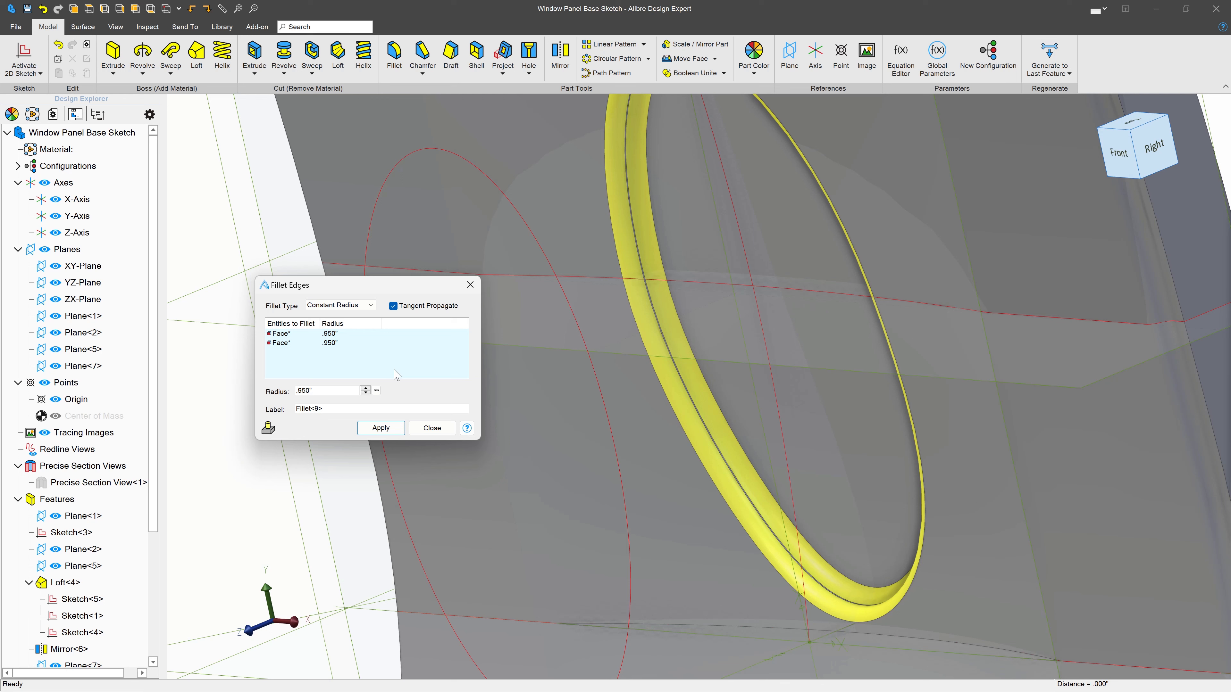
Set the recess fillet radius to .99" and apply the fillet.
double_click(332, 391)
type(".99")
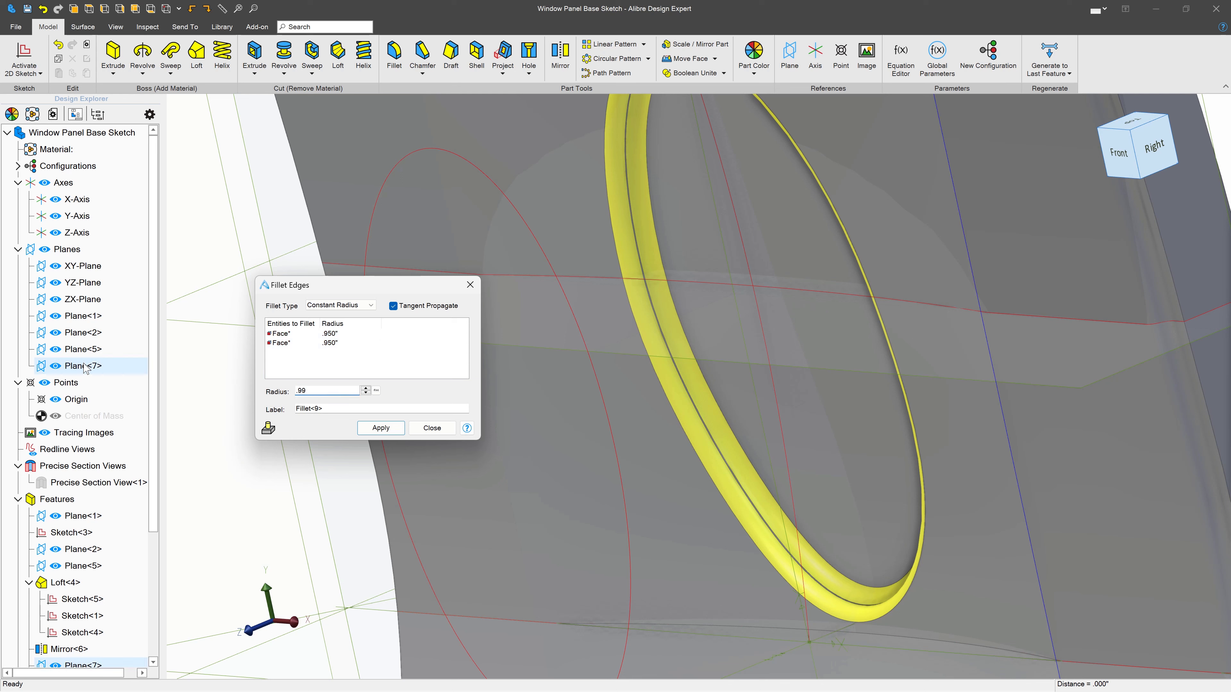
key("Return")
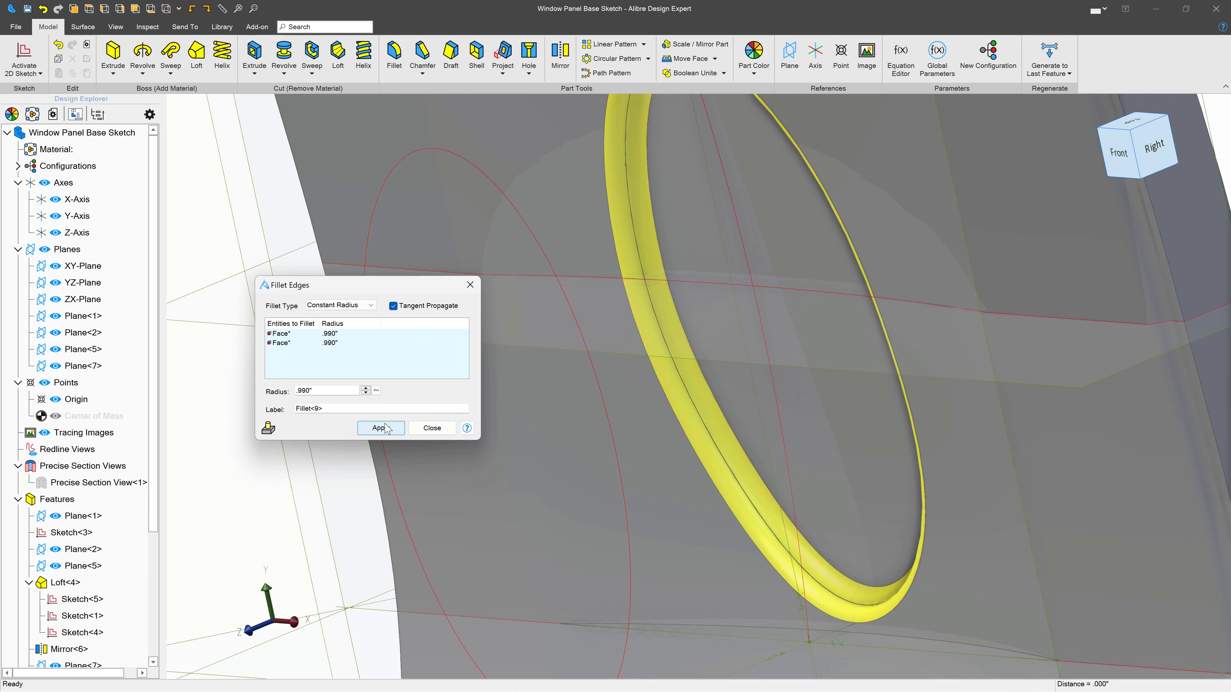
left_click(380, 428)
left_click(431, 428)
Examine the filleted elliptical recess and the surrounding curved panel face.
scroll(598, 395, "down", 5)
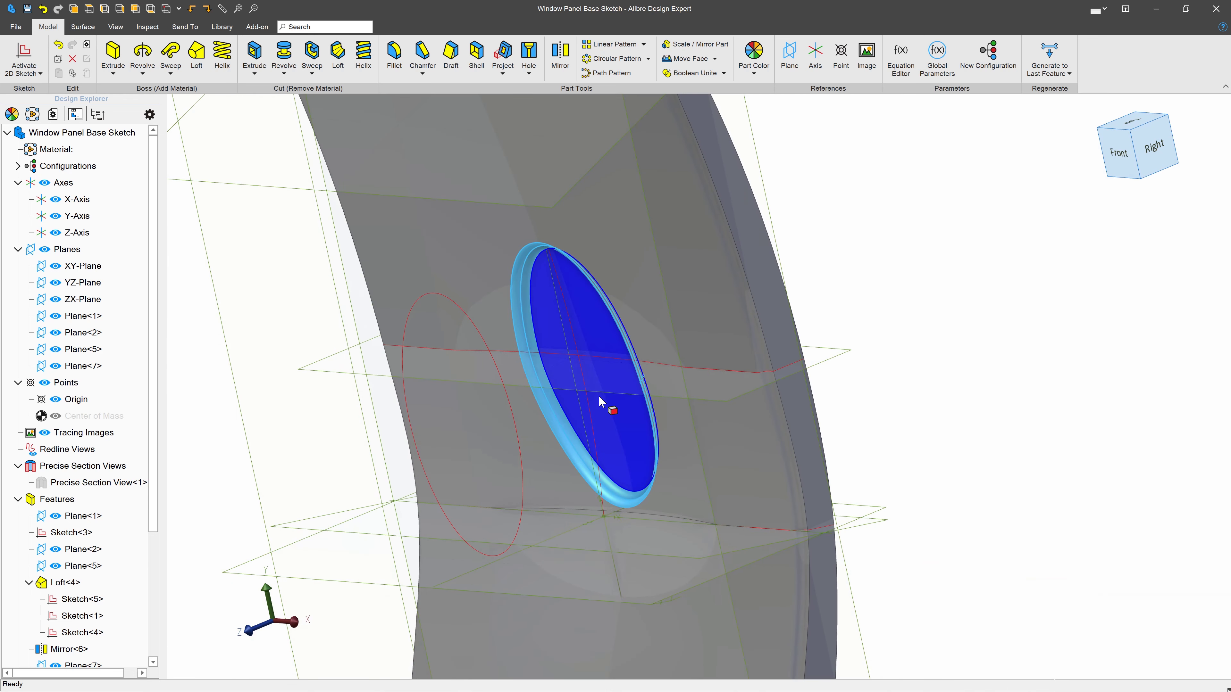
scroll(624, 368, "up", 2)
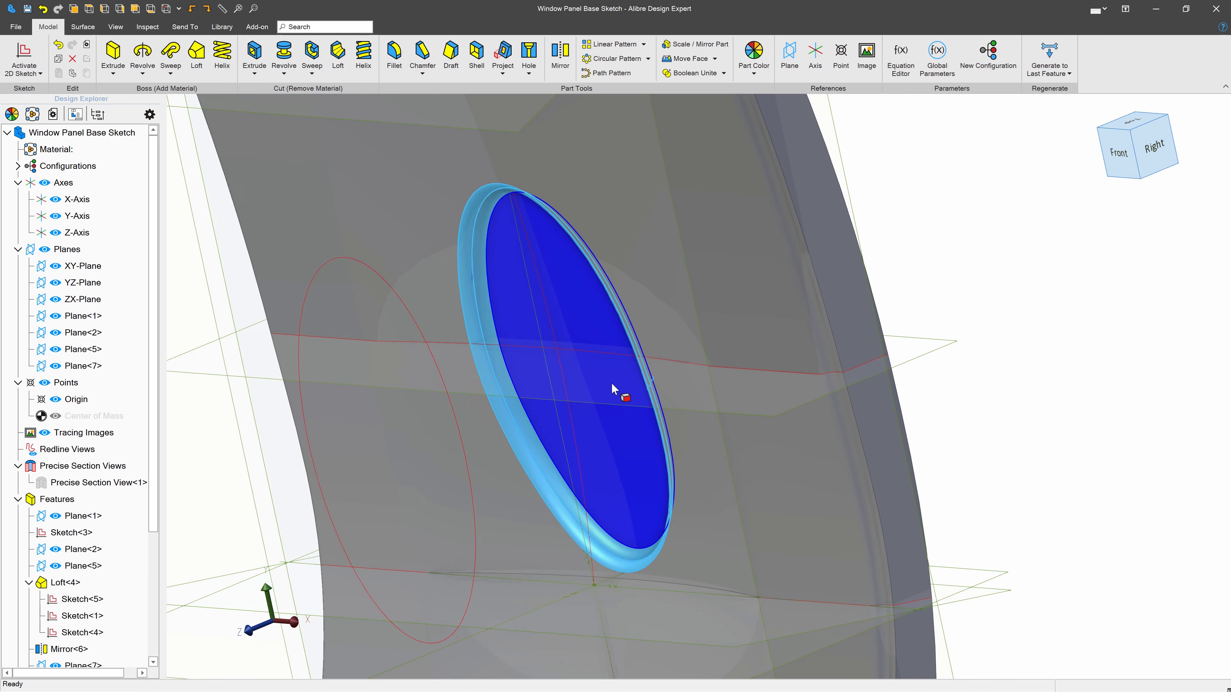
scroll(557, 305, "down", 5)
scroll(554, 320, "up", 3)
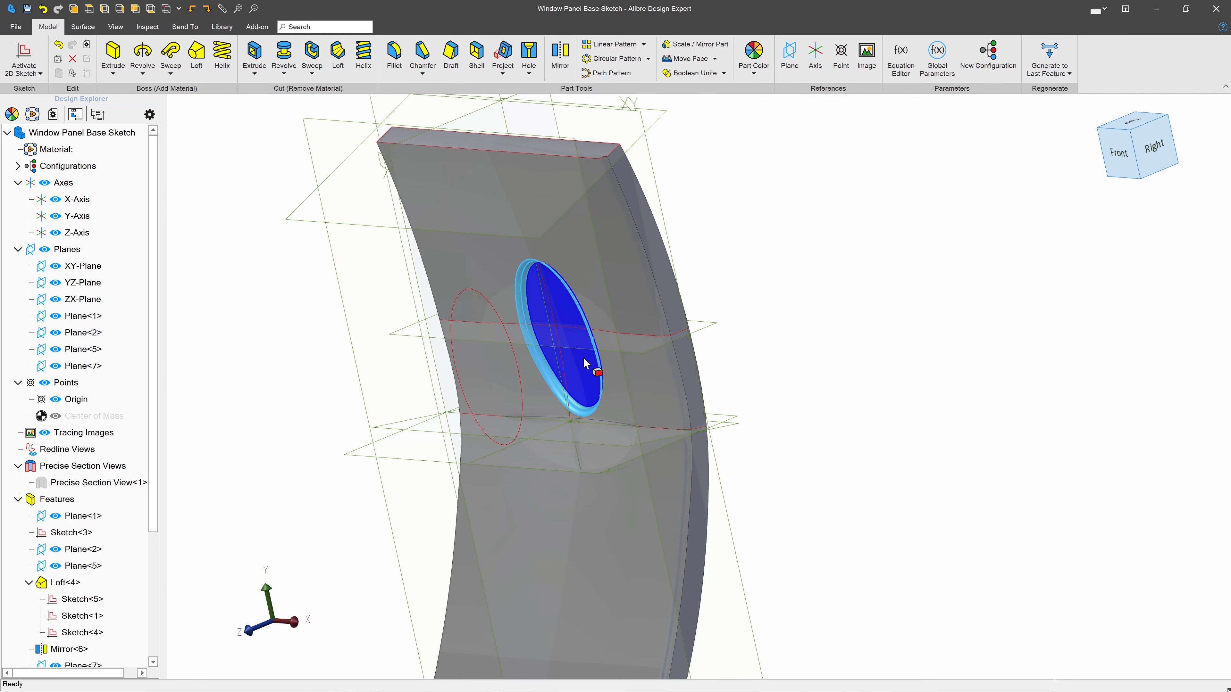
scroll(573, 577, "down", 3)
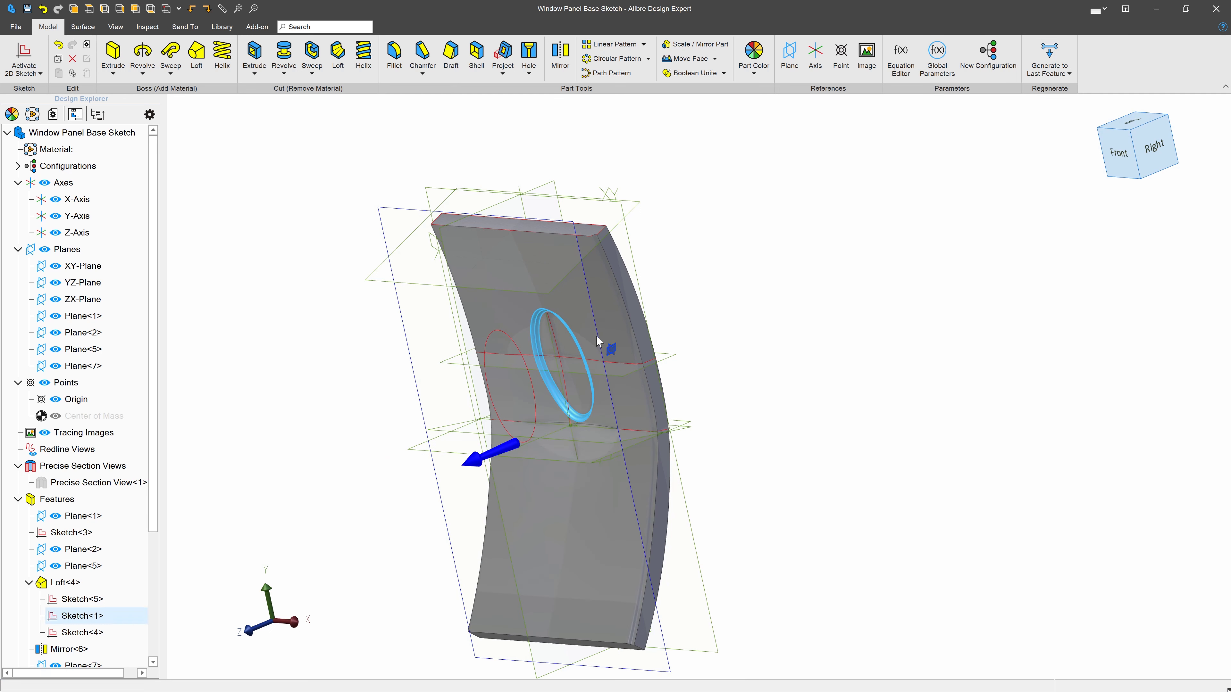
scroll(580, 416, "up", 3)
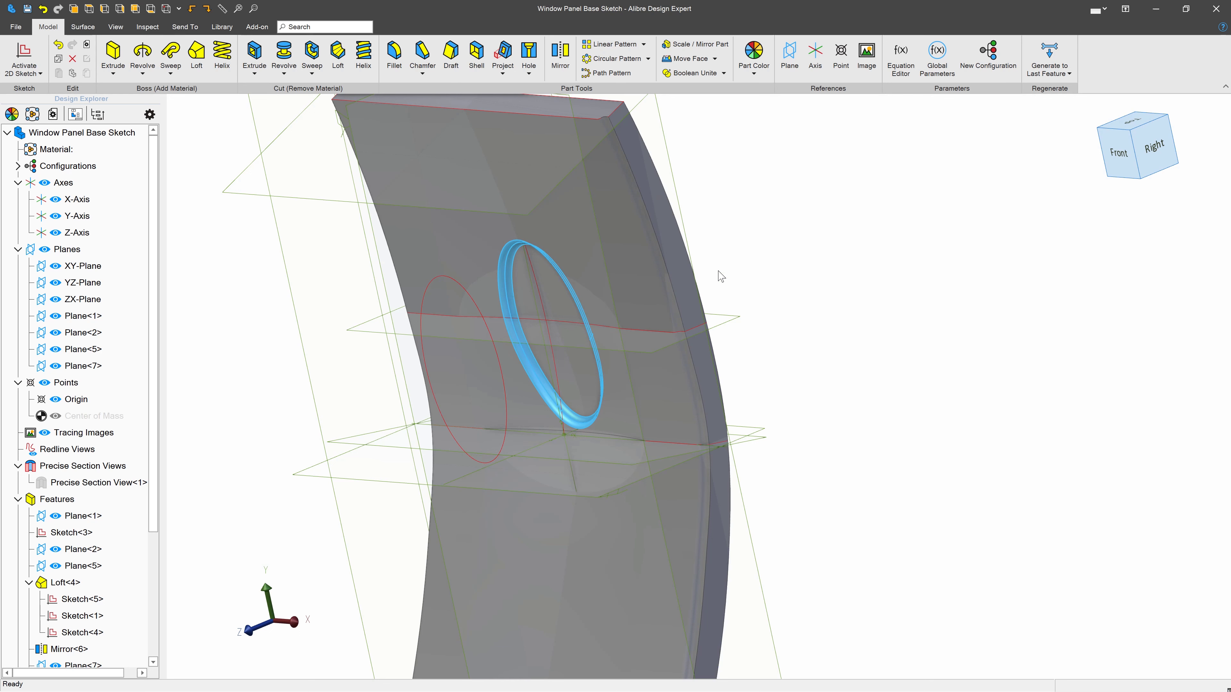
left_click(732, 277)
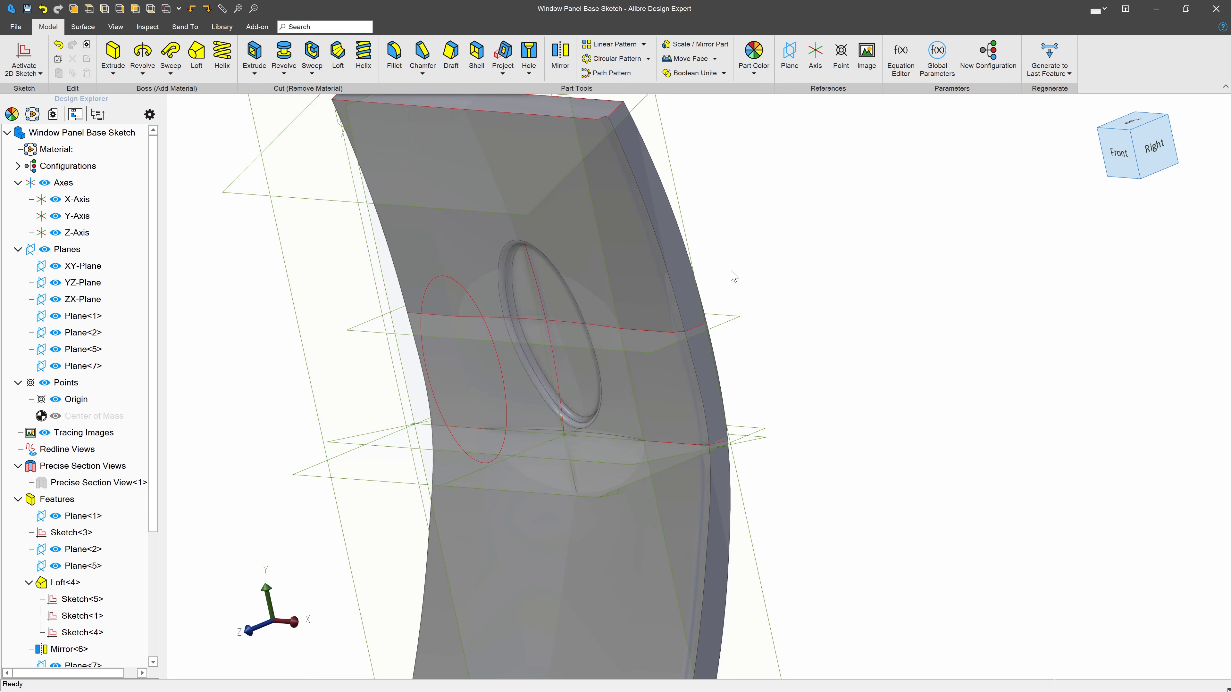
Start a shell with a standard thickness of .125" and remove the upper and lower back faces of the panel.
middle_click_drag(778, 380, 727, 392)
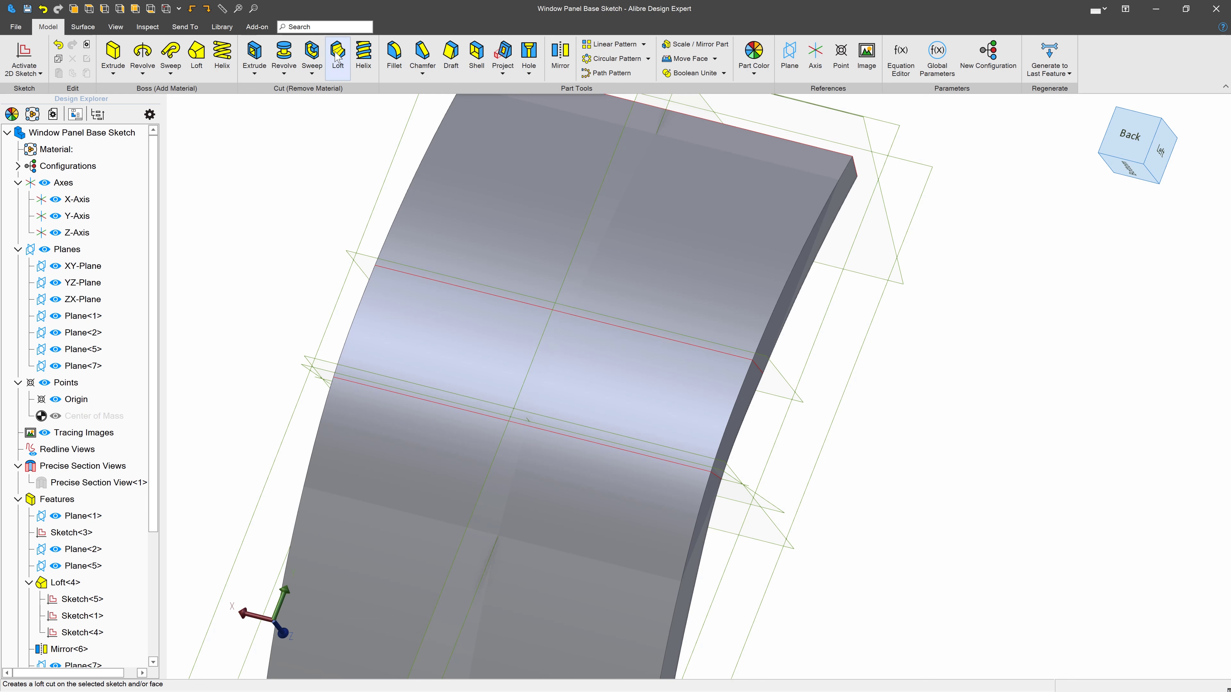
left_click(475, 60)
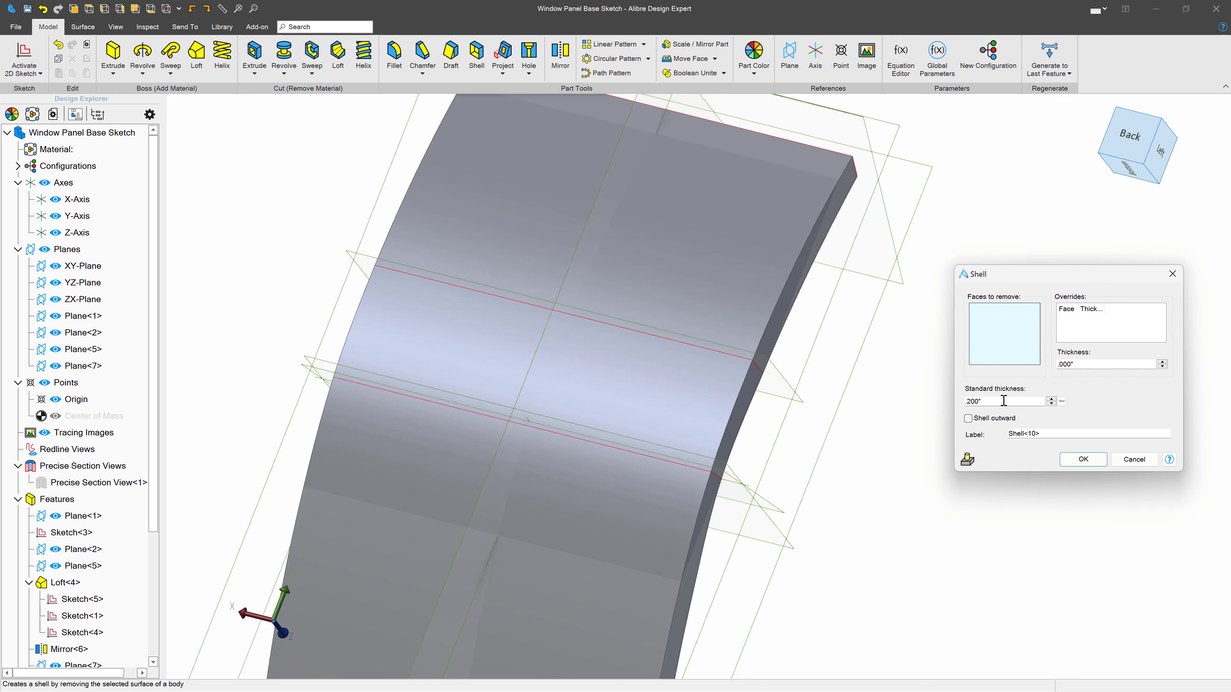
type(".125")
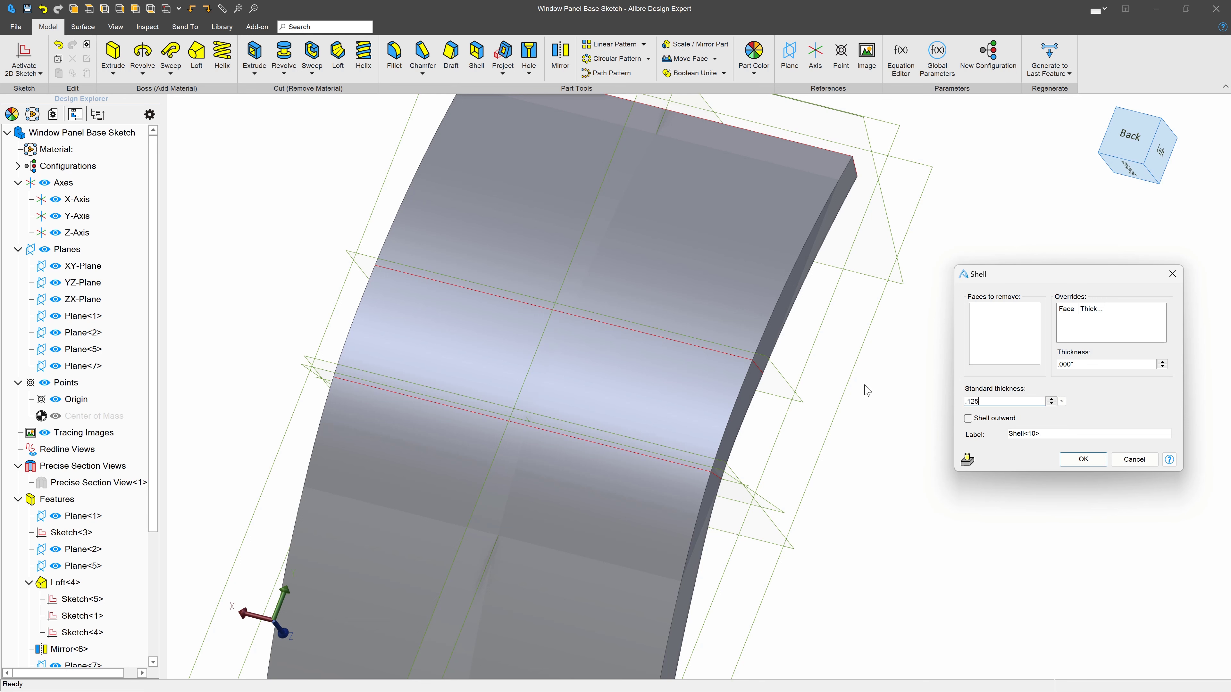
left_click(1012, 360)
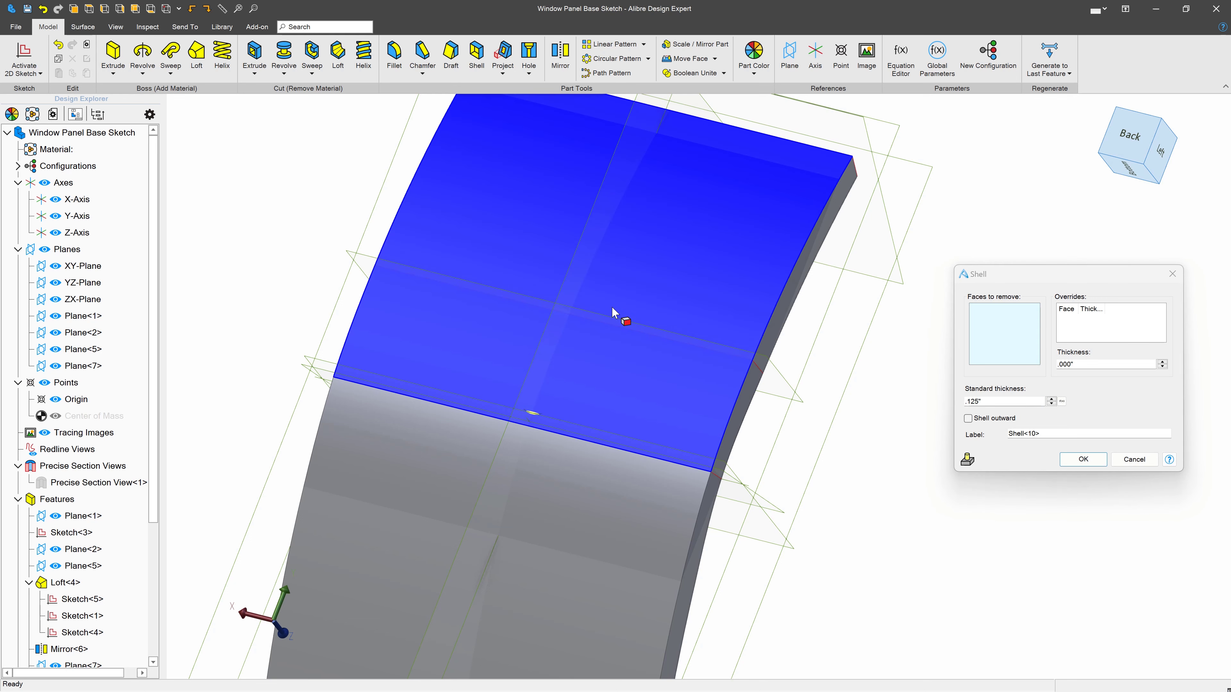
left_click(607, 403)
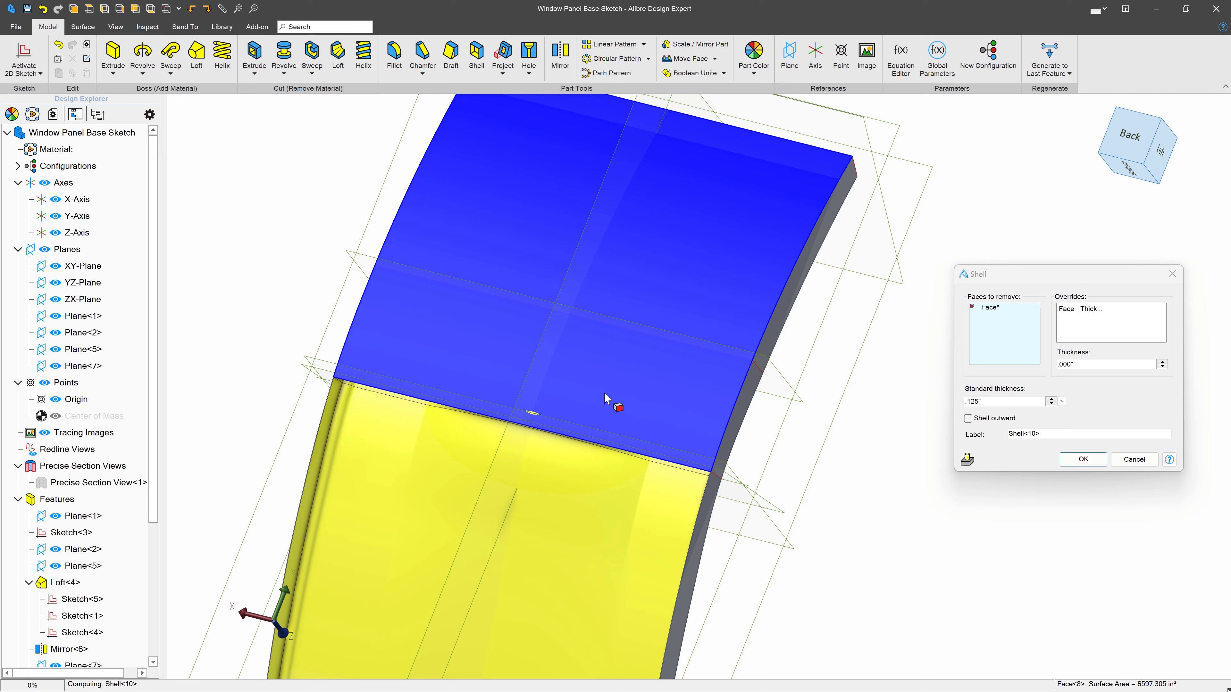
left_click(619, 377)
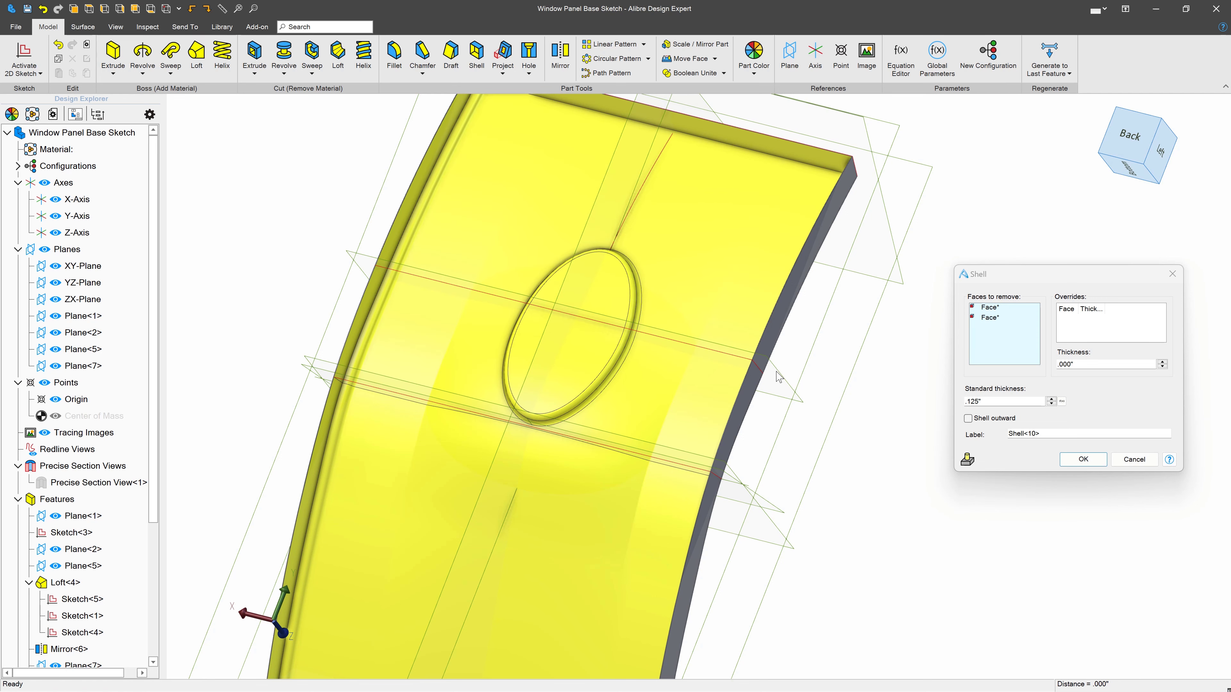
Add the narrow side faces along the panel's long edges to the shell's faces to remove.
left_click(772, 329)
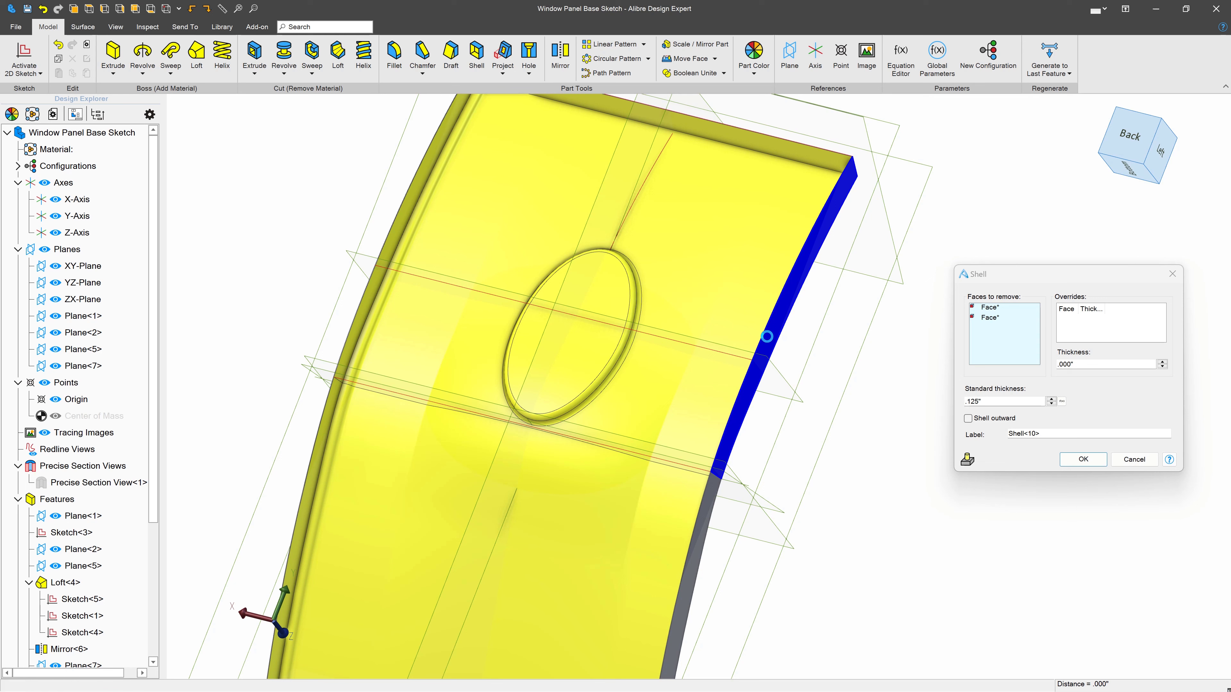
left_click(706, 512)
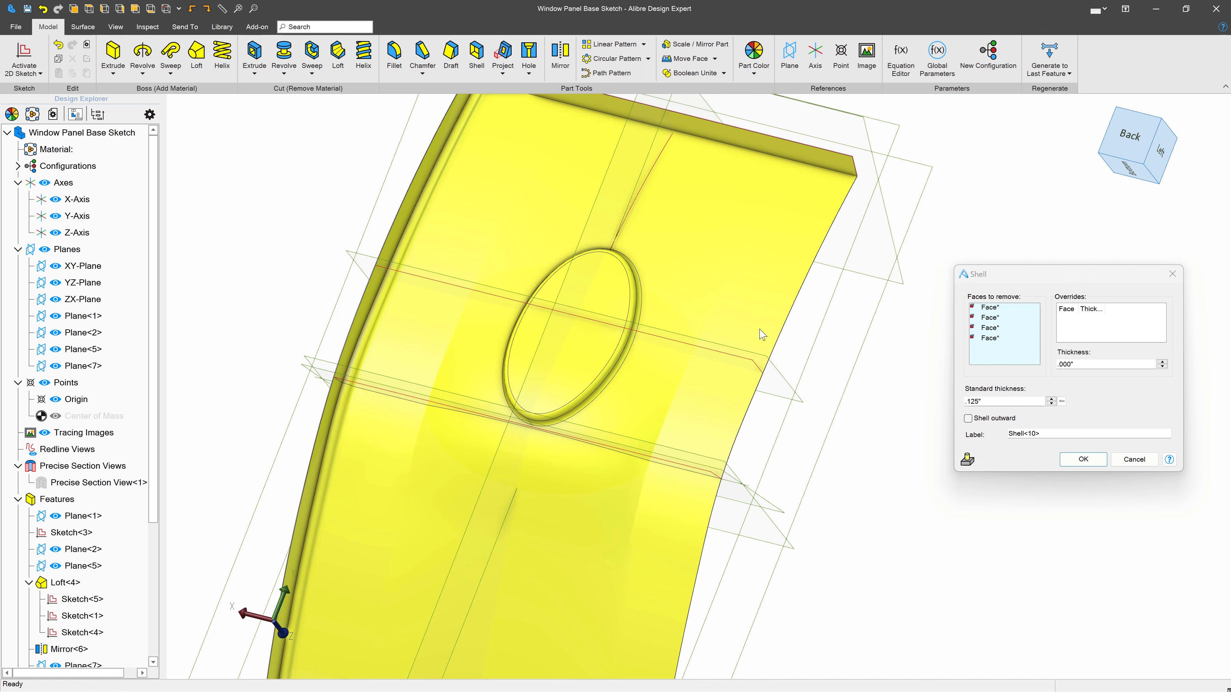
scroll(754, 275, "down", 5)
mouse_move(672, 441)
right_mouse_down()
mouse_move(698, 439)
mouse_move(657, 436)
right_mouse_up()
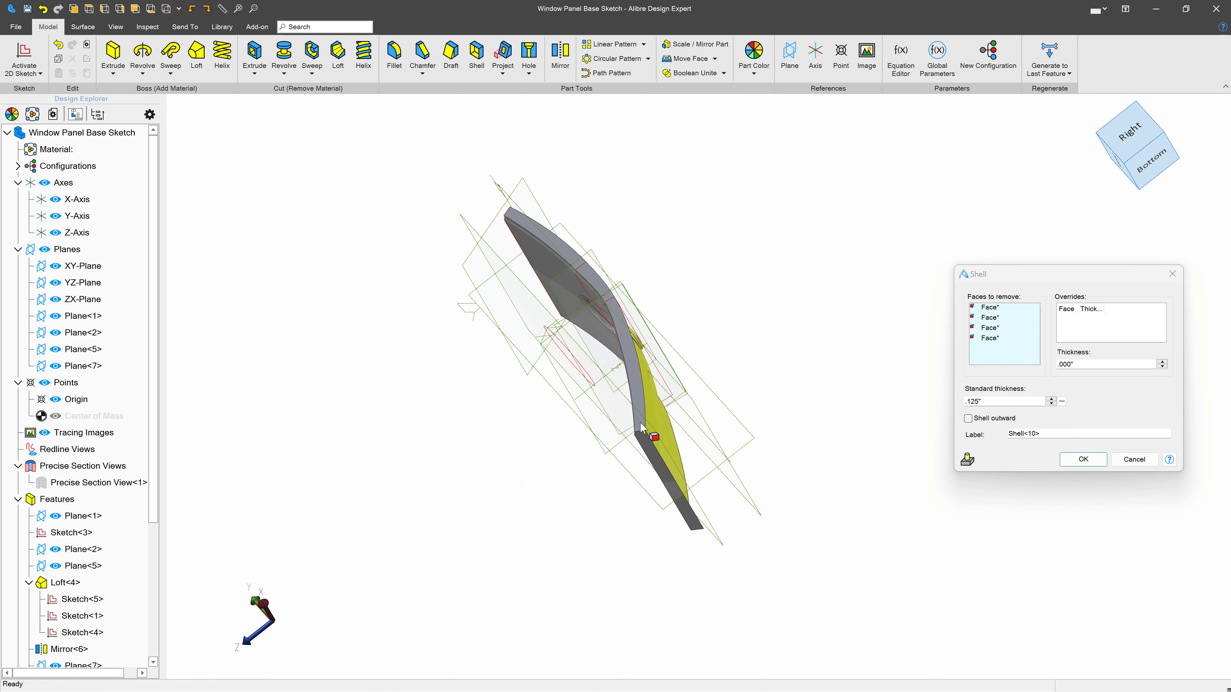
scroll(658, 436, "up", 5)
left_click(641, 427)
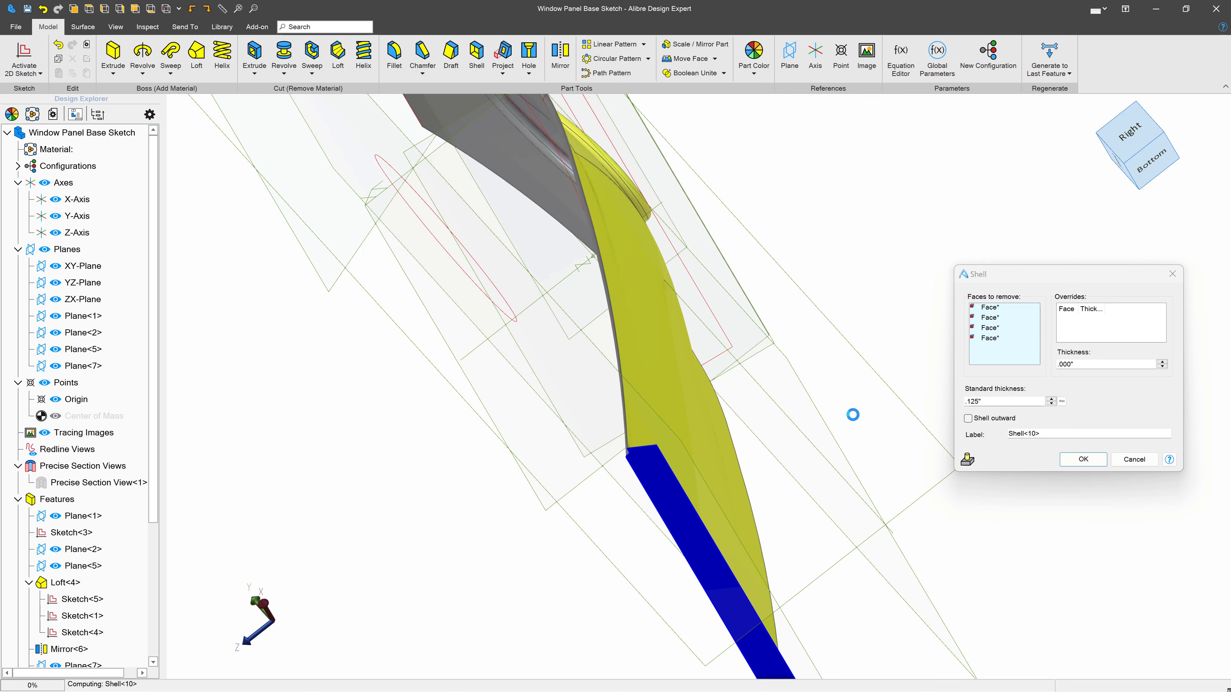
Add the panel's top end face to the faces to remove and apply the shell.
middle_click_drag(820, 351, 857, 355)
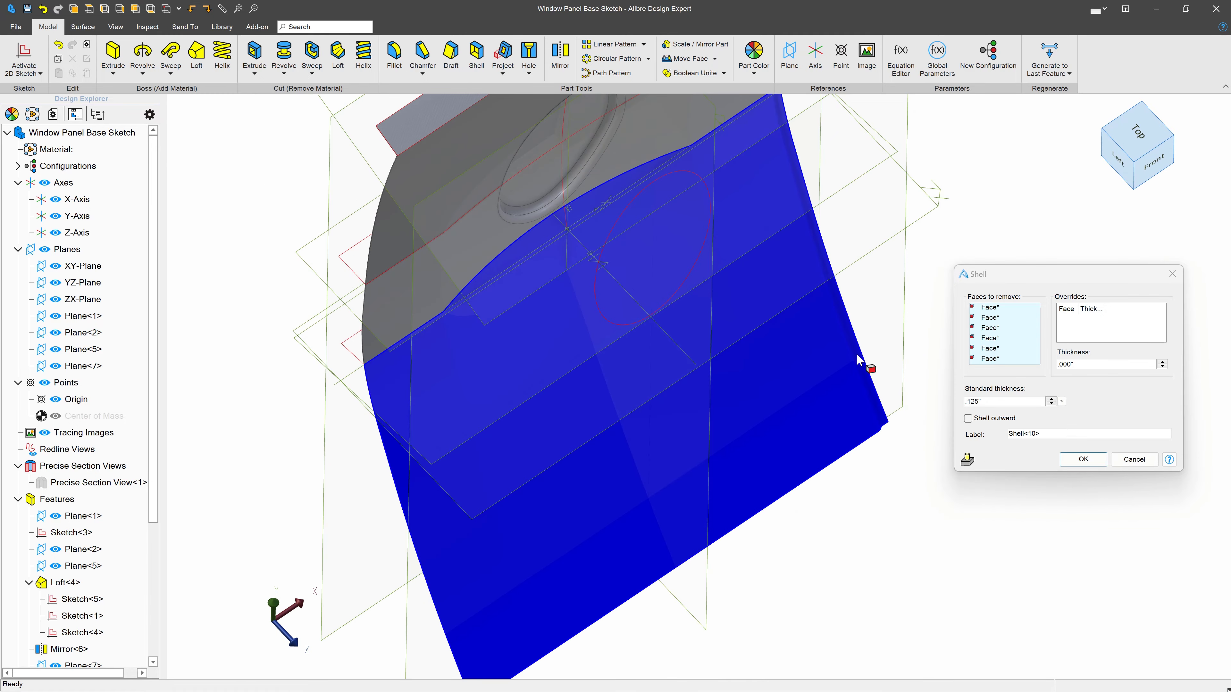
scroll(757, 495, "down", 3)
scroll(596, 230, "up", 2)
left_click(574, 213)
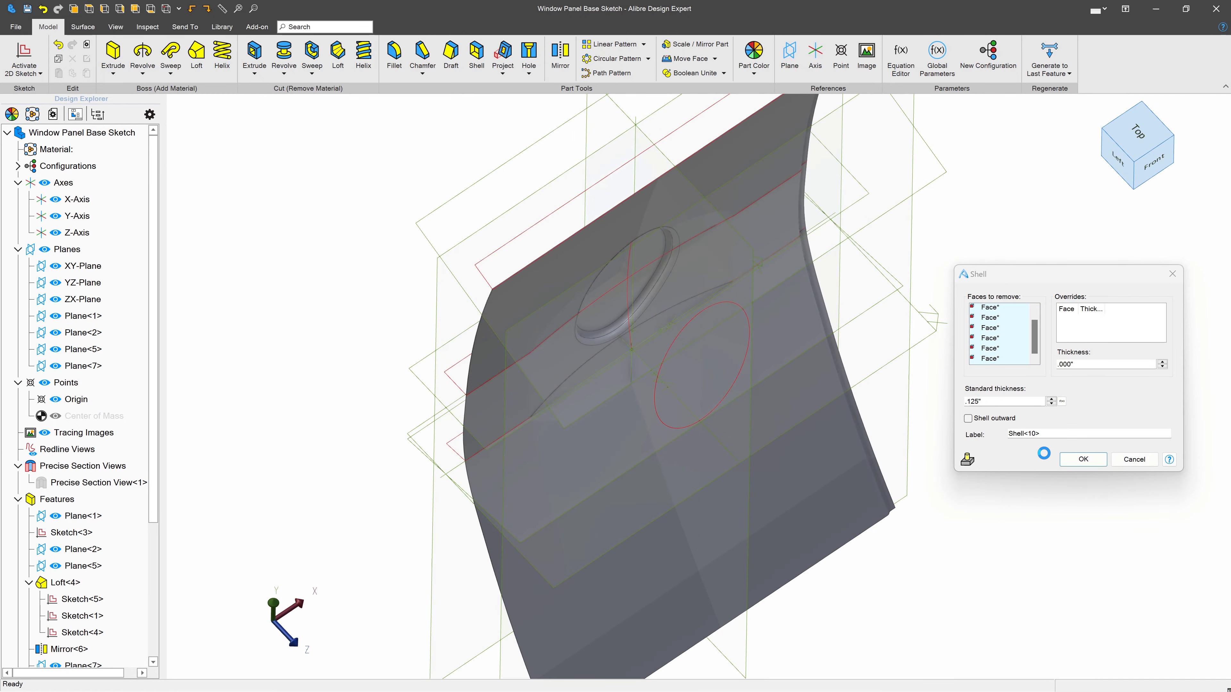
left_click(1083, 459)
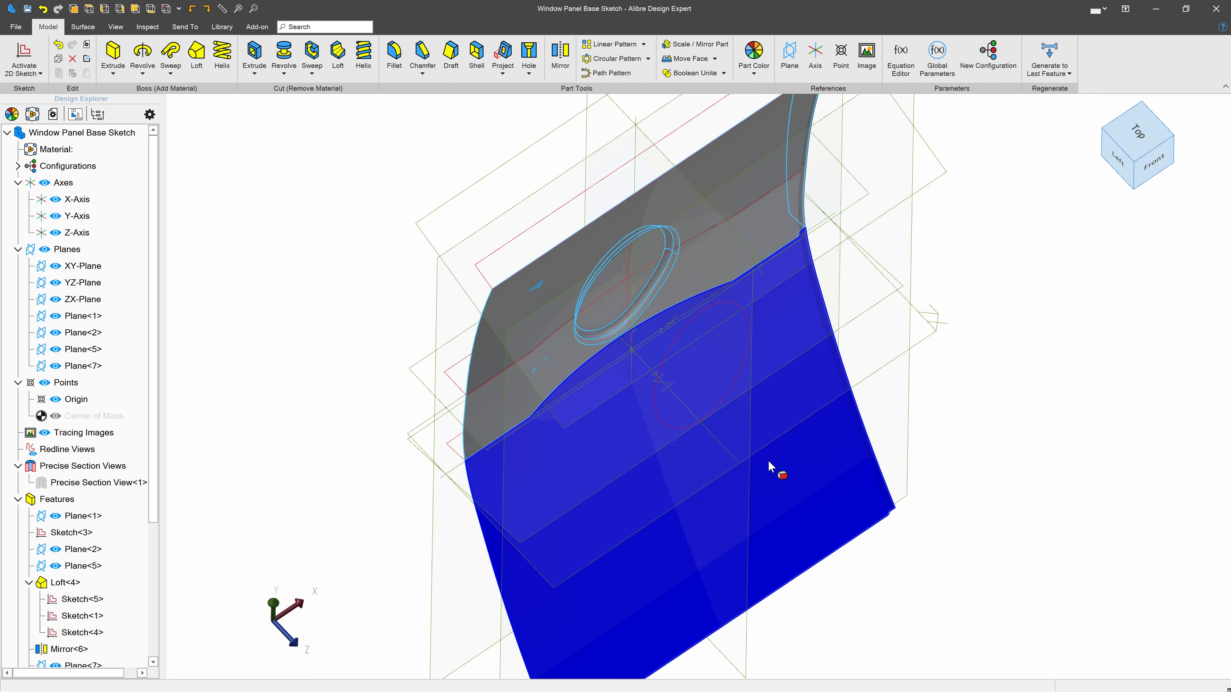
Edit the shell to also remove the upper side face left standing along the panel's long edge.
mouse_move(777, 467)
middle_mouse_down()
mouse_move(758, 458)
mouse_move(759, 472)
middle_mouse_up()
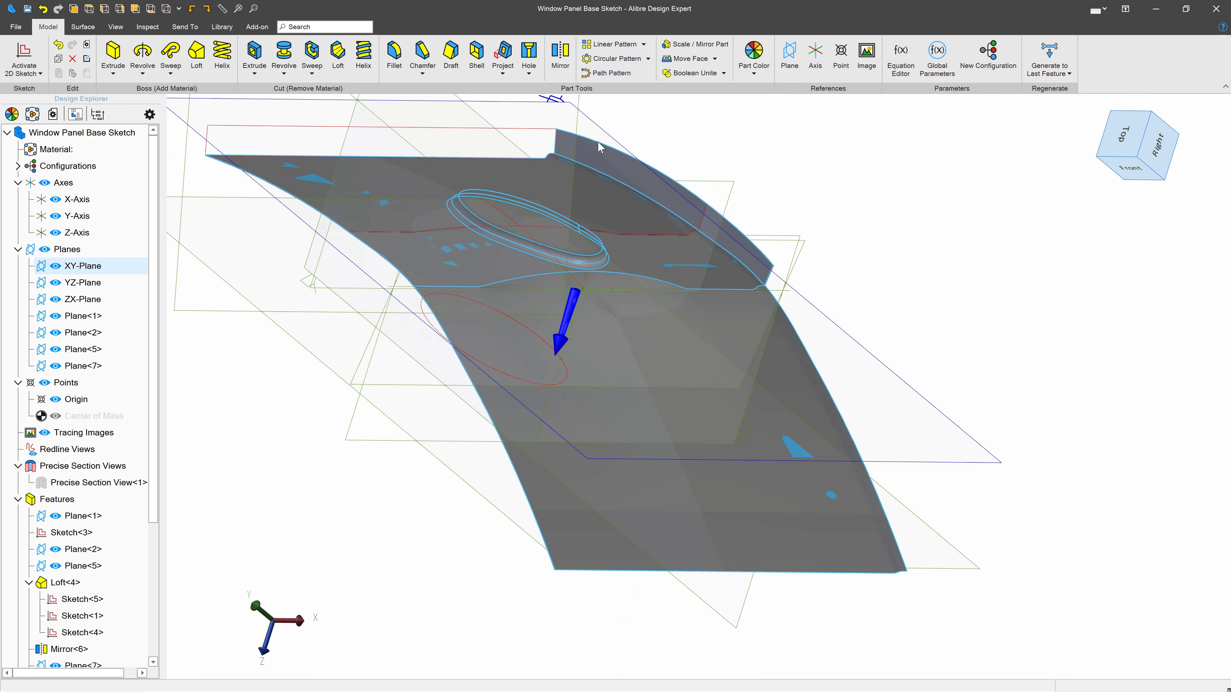
scroll(87, 534, "down", 4)
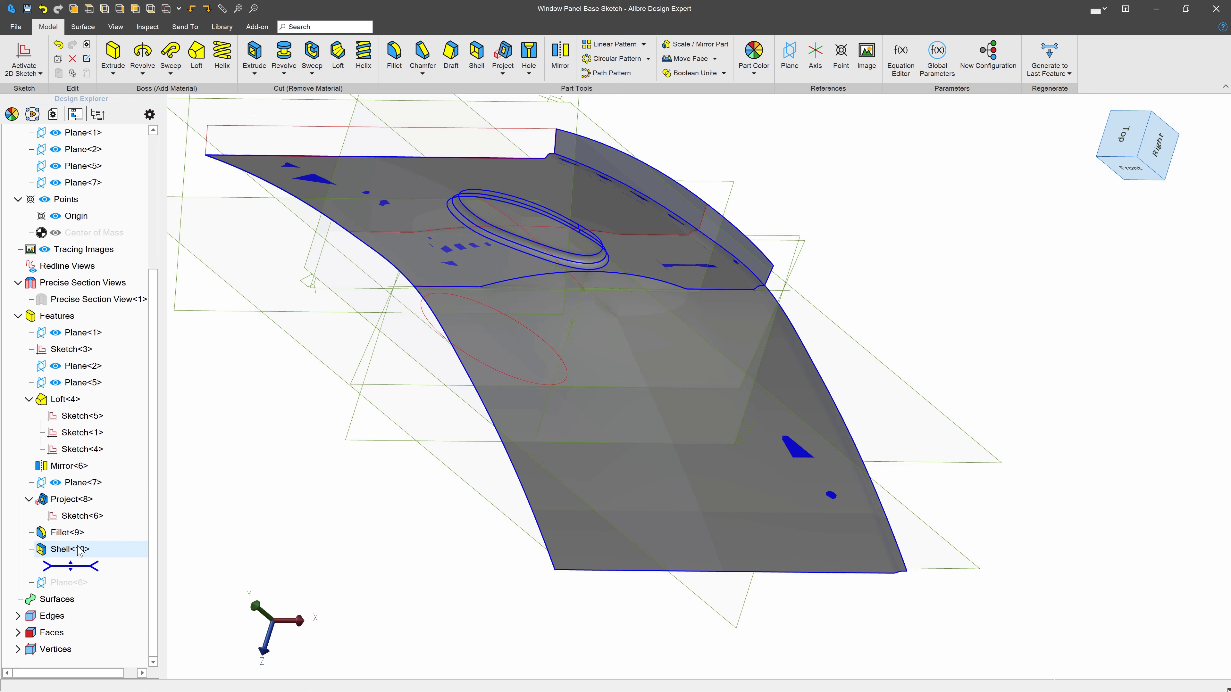
right_click(78, 549)
left_click(96, 558)
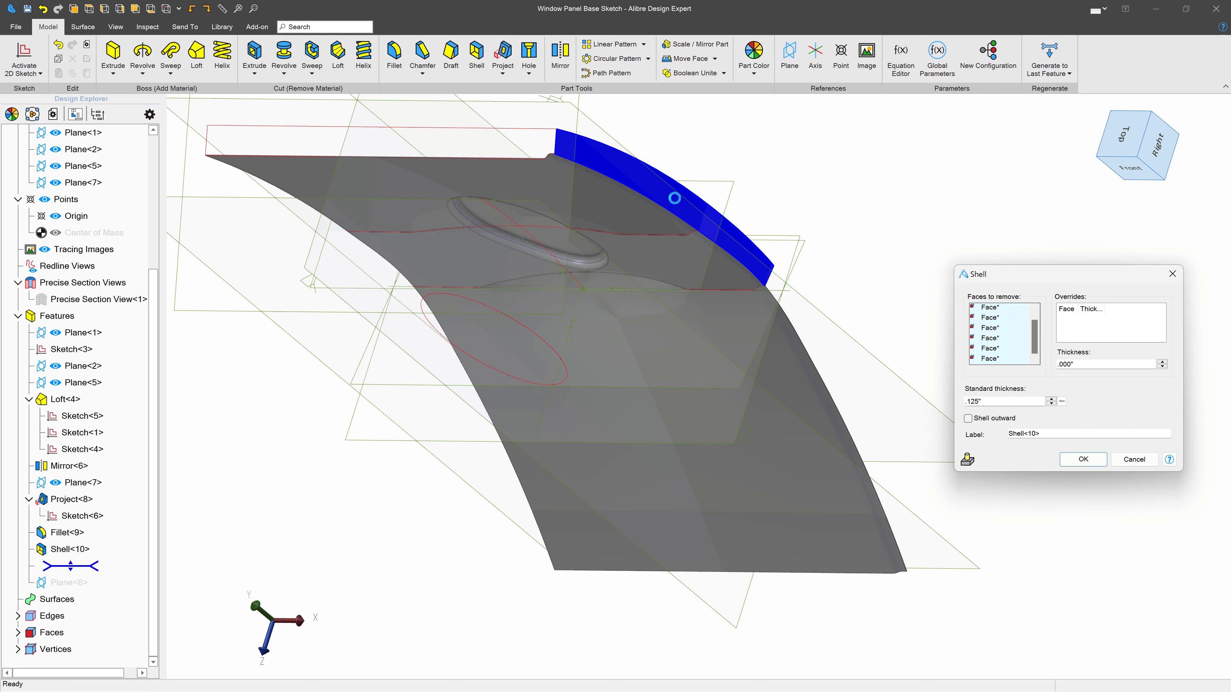
left_click(676, 198)
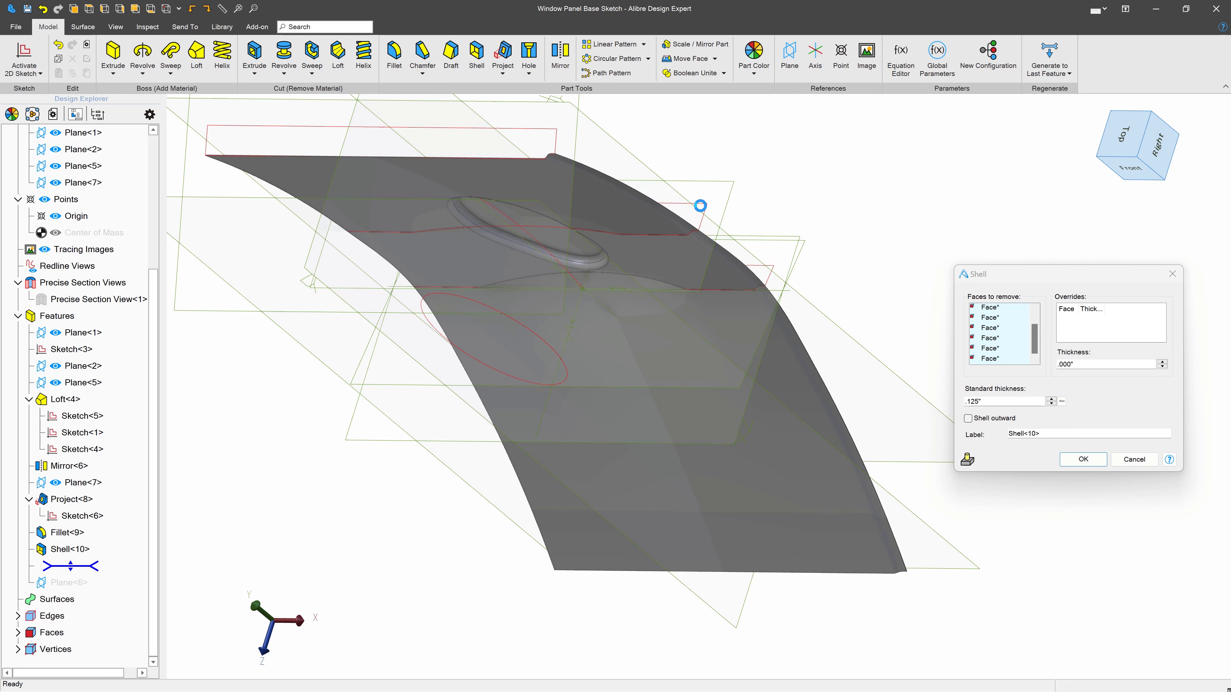
left_click(1090, 457)
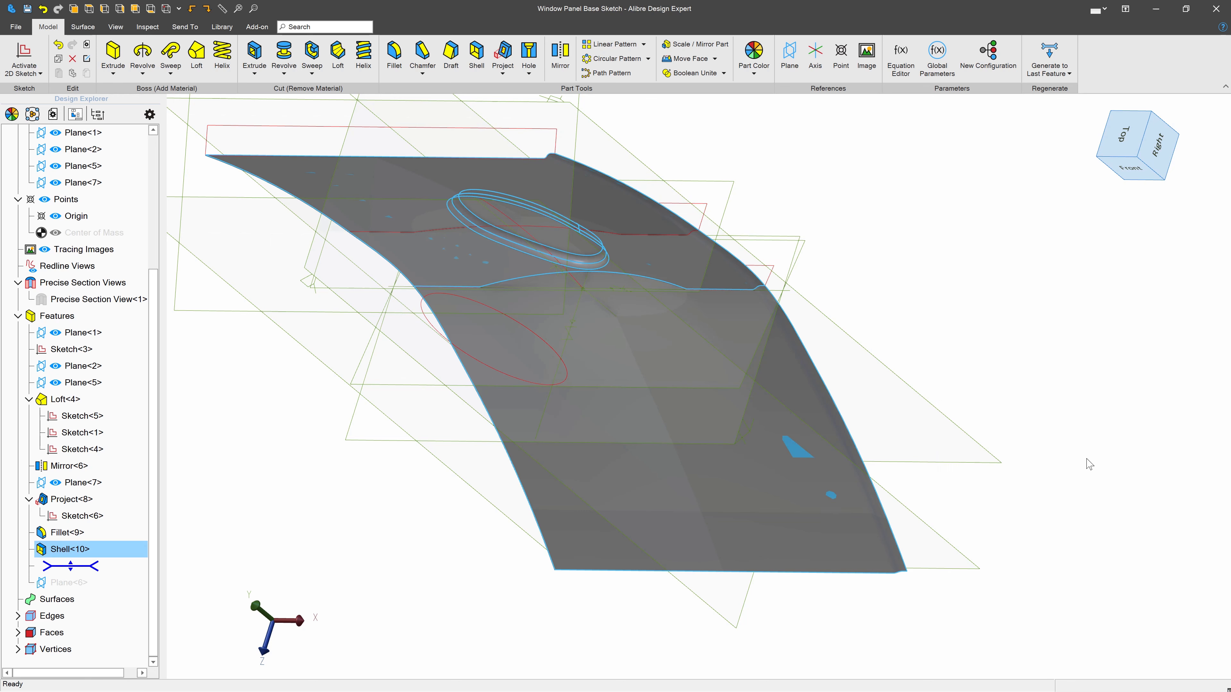
Turn on Precise Section View<1> and examine the thin shelled wall and recess profile along the cut.
middle_click_drag(1027, 369, 901, 365)
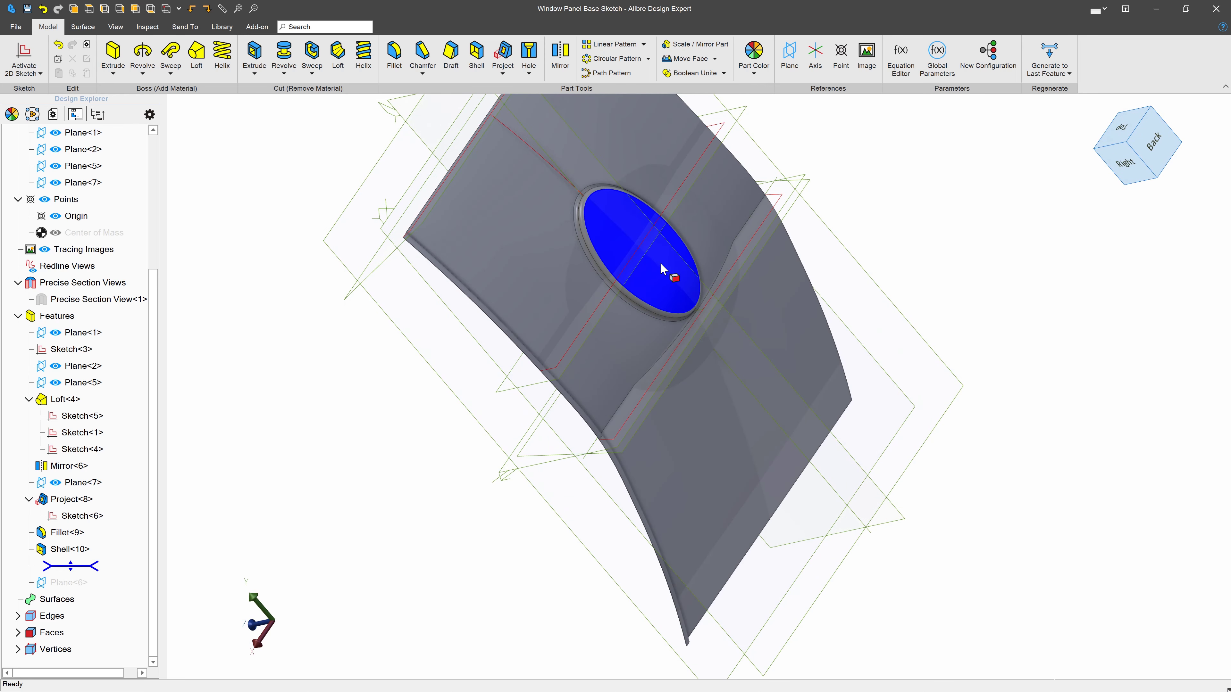
scroll(882, 278, "down", 3)
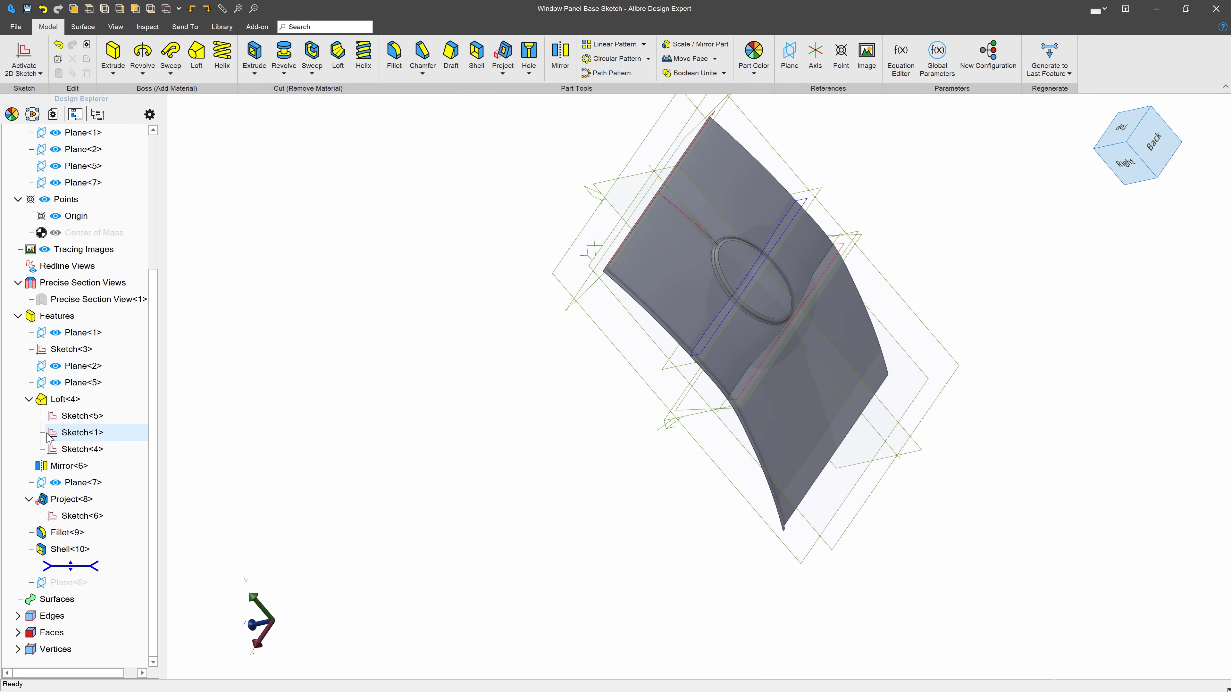
right_click(94, 302)
left_click(123, 315)
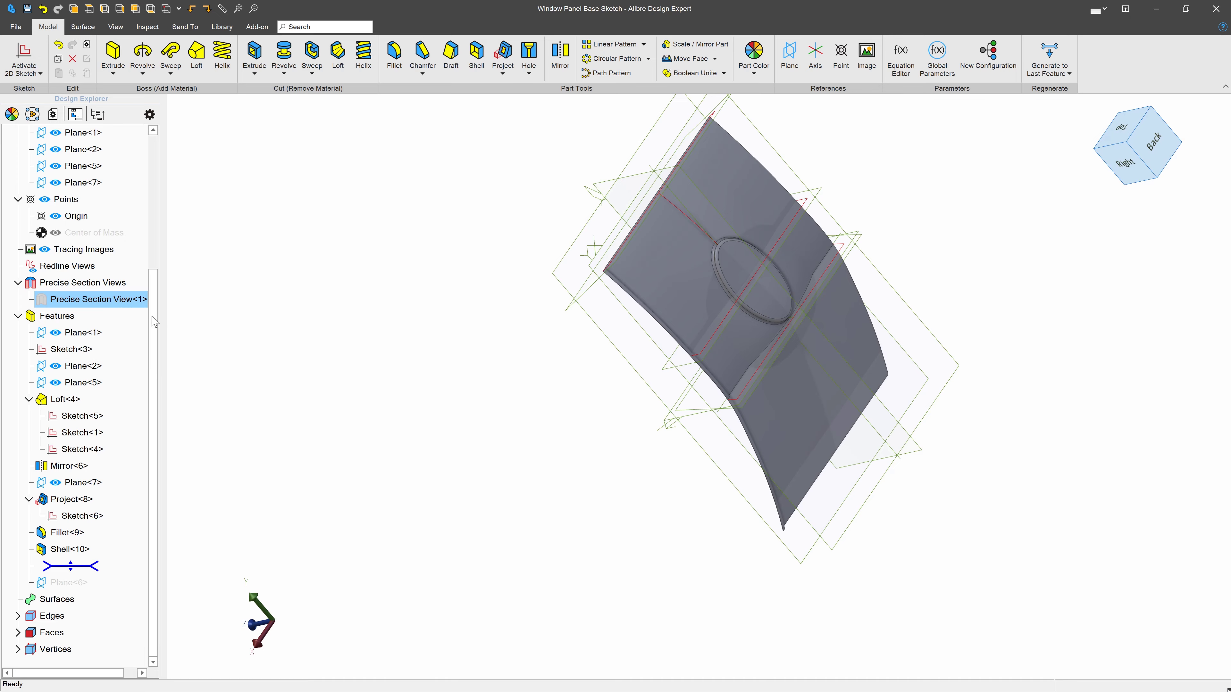
middle_click_drag(719, 336, 696, 297)
scroll(697, 297, "up", 6)
scroll(920, 278, "up", 3)
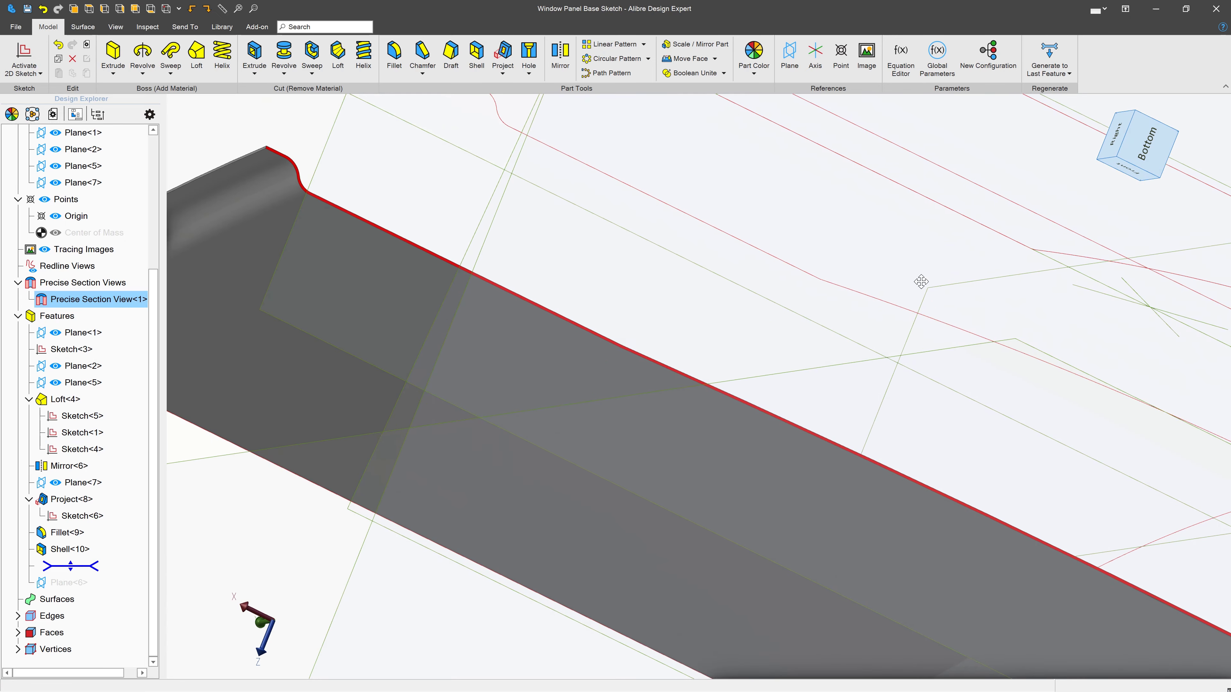
middle_click_drag(926, 382, 764, 238)
middle_click_drag(533, 227, 892, 330)
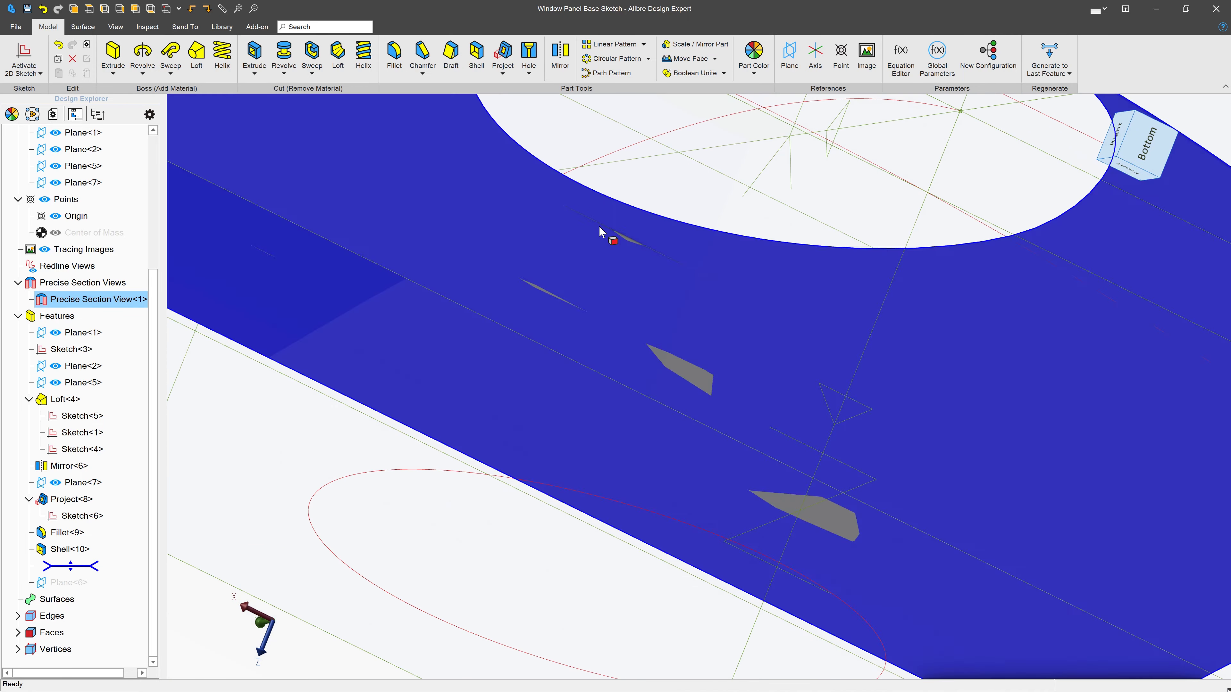
middle_click_drag(601, 231, 1053, 407)
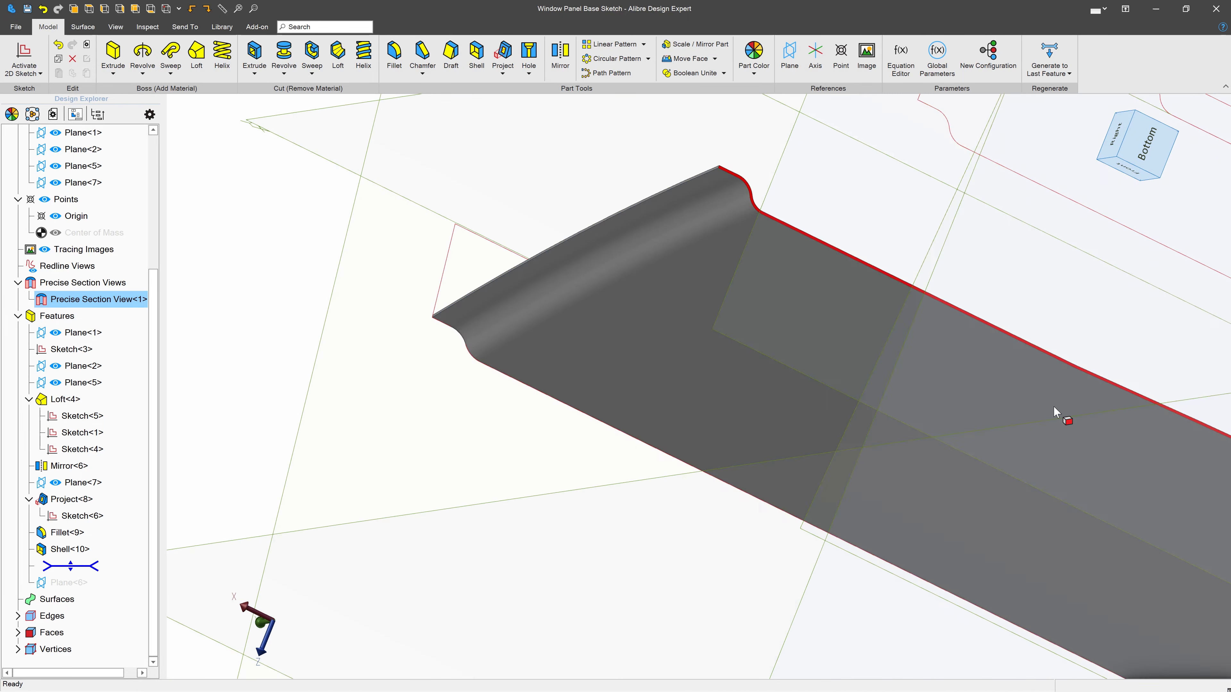
Turn off Precise Section View<1> so the complete shelled panel is displayed uncut.
right_click(80, 300)
left_click(113, 311)
scroll(508, 199, "down", 5)
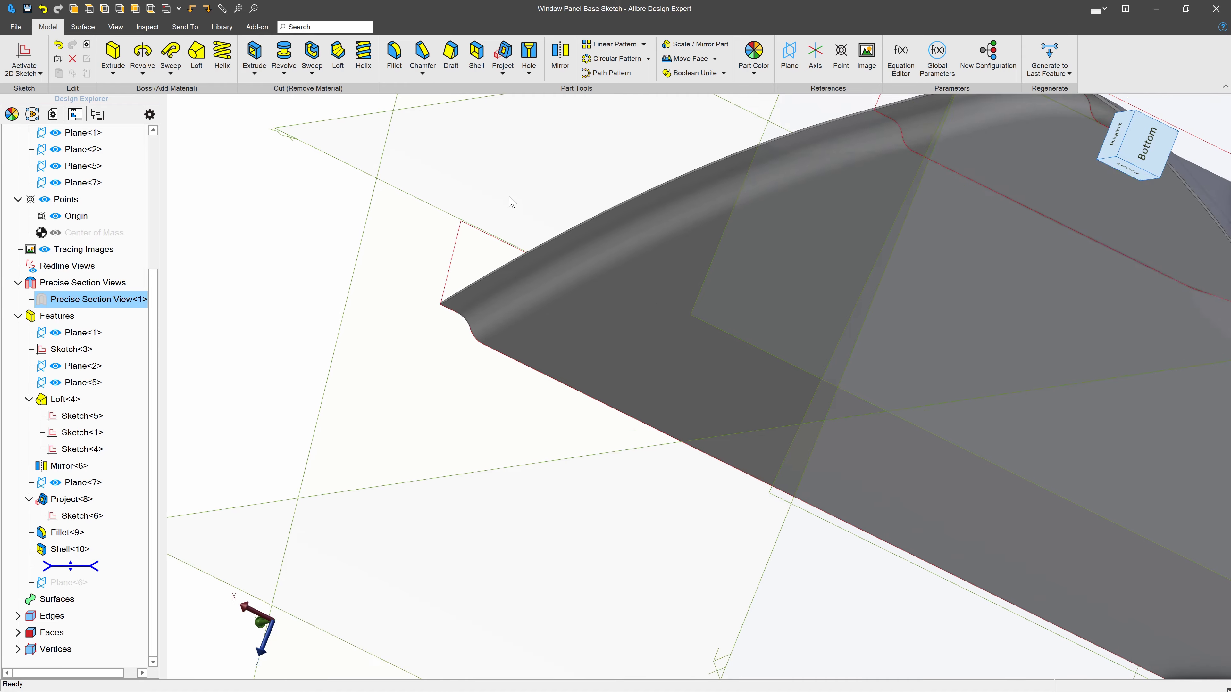
middle_click_drag(549, 366, 614, 376)
scroll(615, 376, "down", 5)
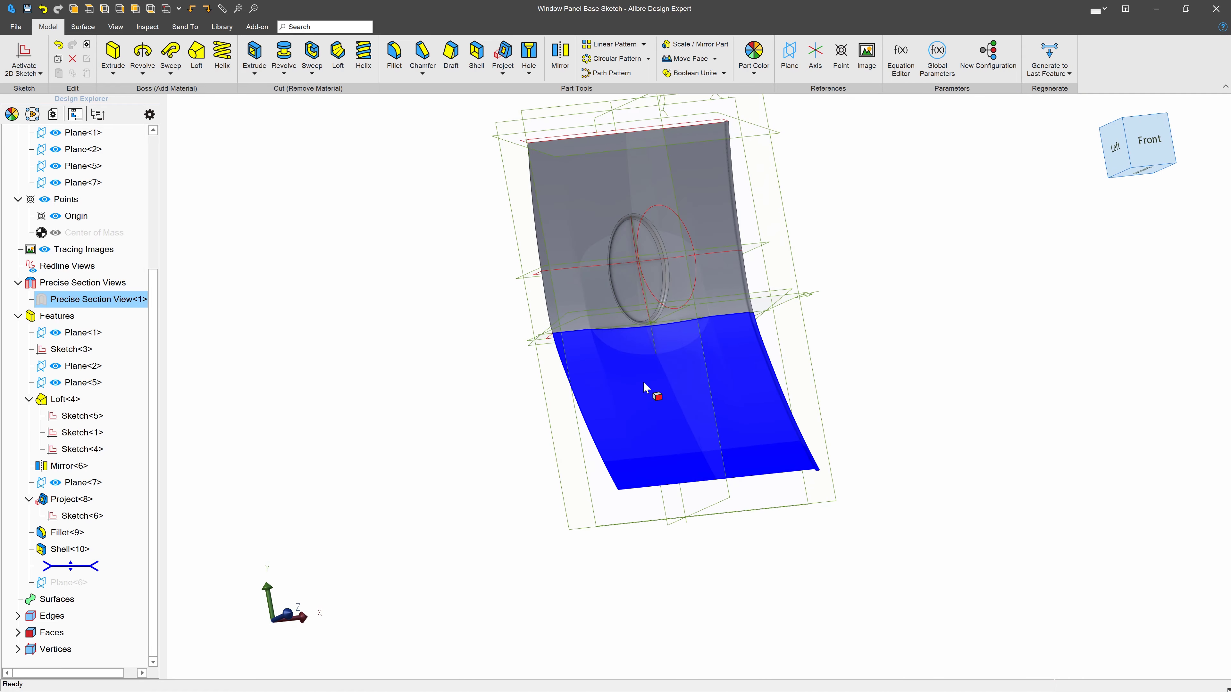
Delete the Shell<10> feature to return the panel to its solid, filleted state.
scroll(684, 173, "up", 3)
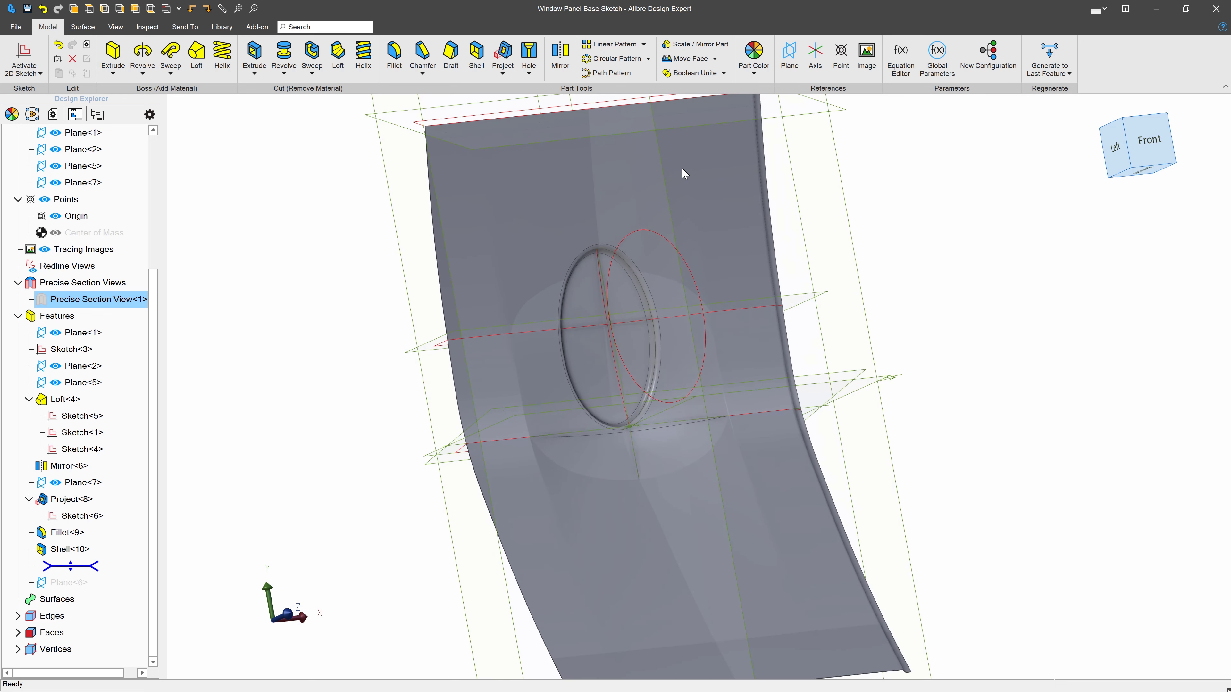
right_click(83, 553)
left_click(117, 600)
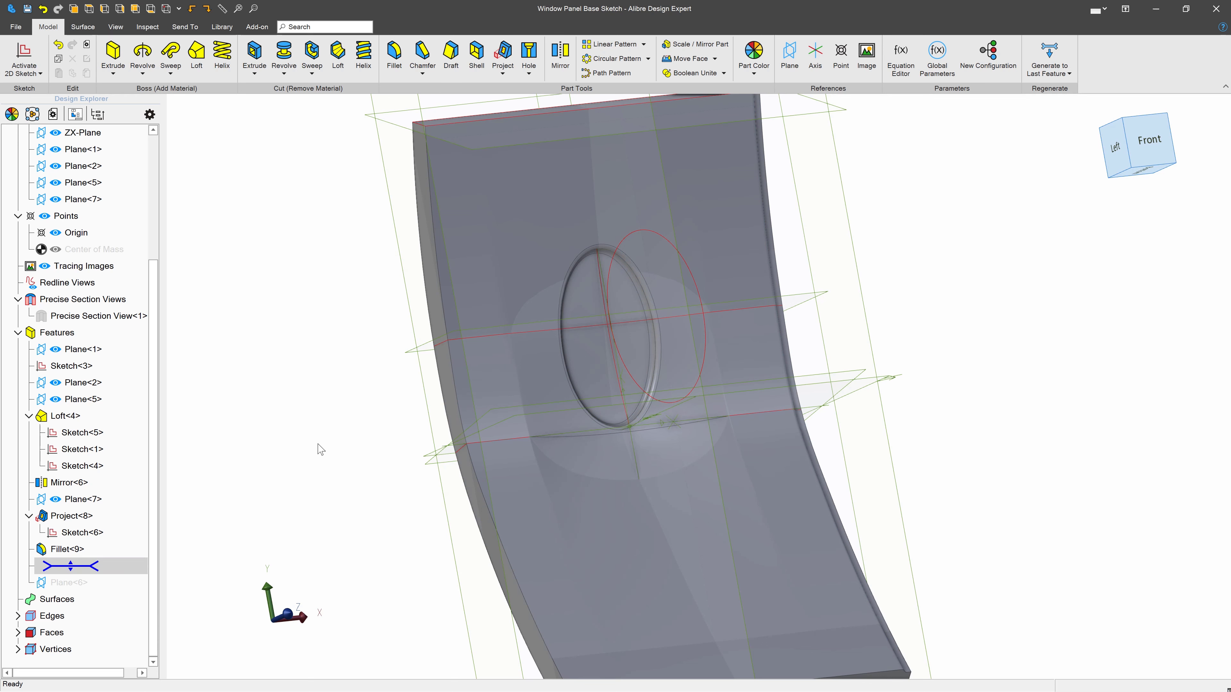
Start Delete Face and select the panel's top end face and the upper and lower side faces along one long edge.
middle_click_drag(337, 363, 368, 380)
left_click(83, 27)
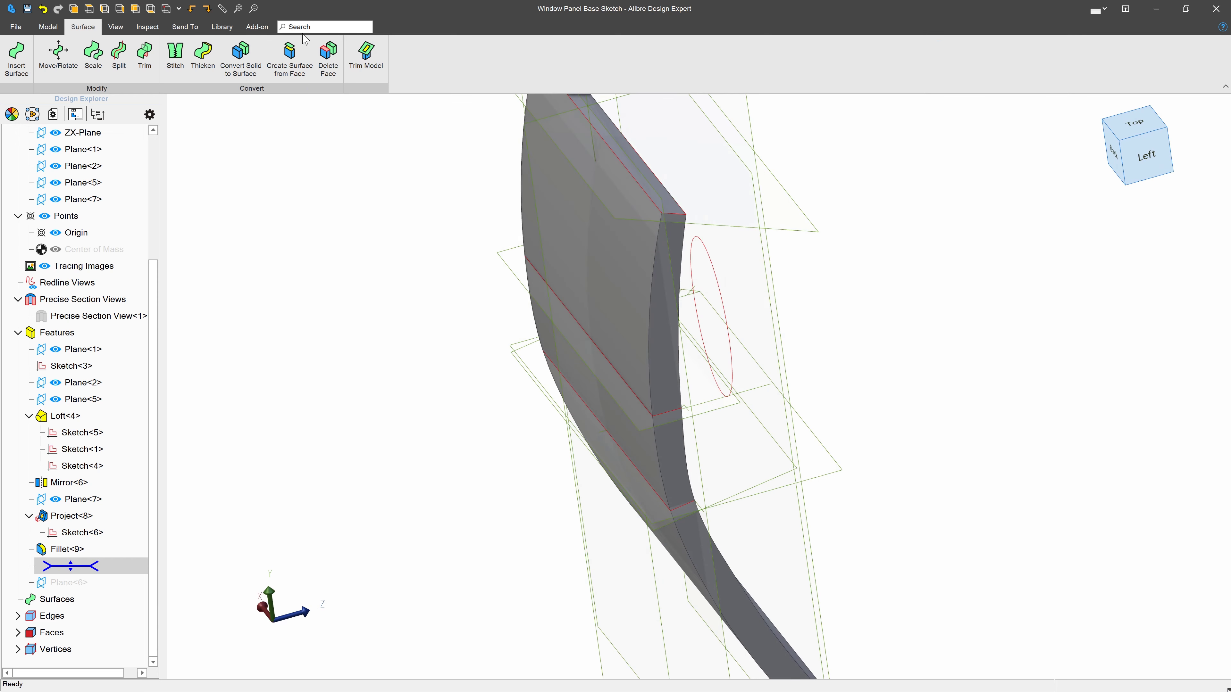
left_click(328, 57)
left_click(676, 211)
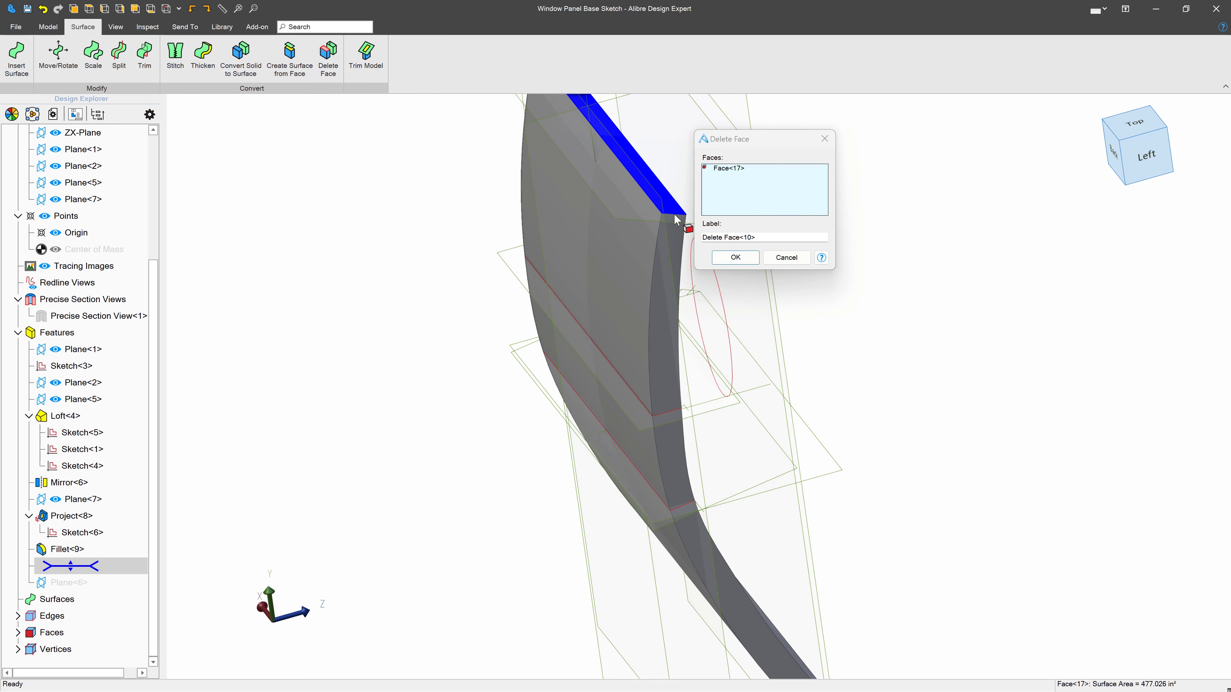
left_click(671, 276)
left_click(694, 546)
middle_click_drag(694, 547, 703, 499)
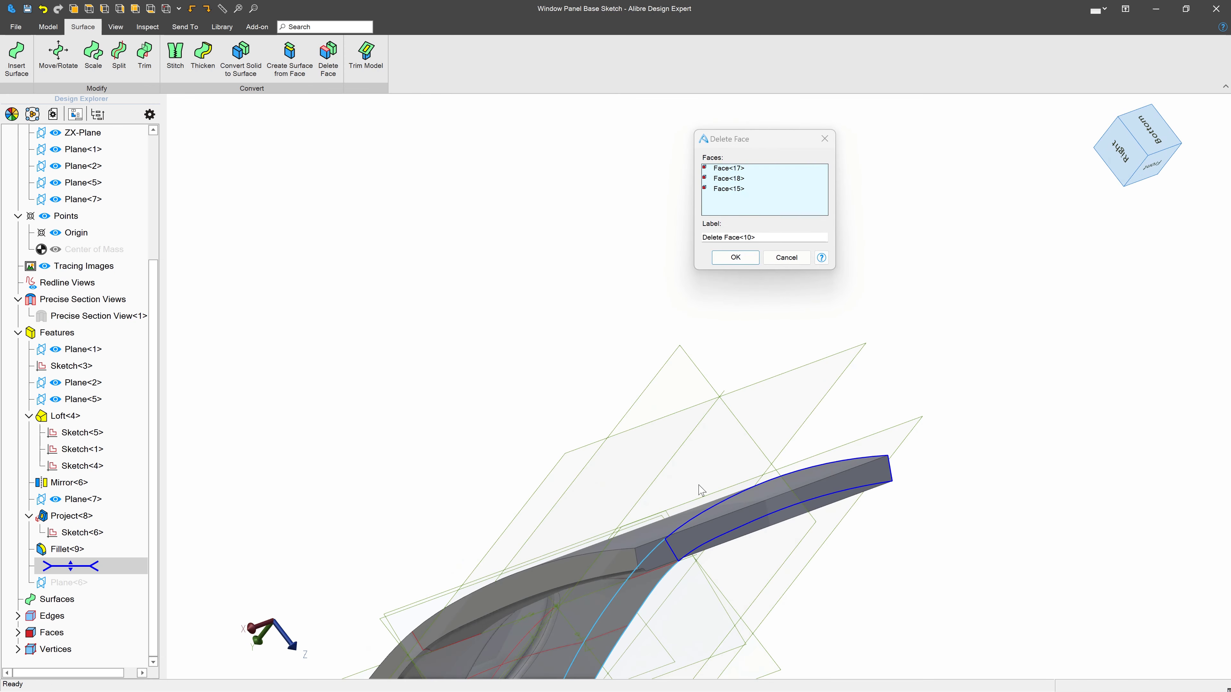
Add the remaining side, rear and bottom end faces to the faces to delete and apply, keeping only the front surface with its recess.
left_click(652, 535)
middle_click_drag(591, 568, 720, 398)
left_click(705, 400)
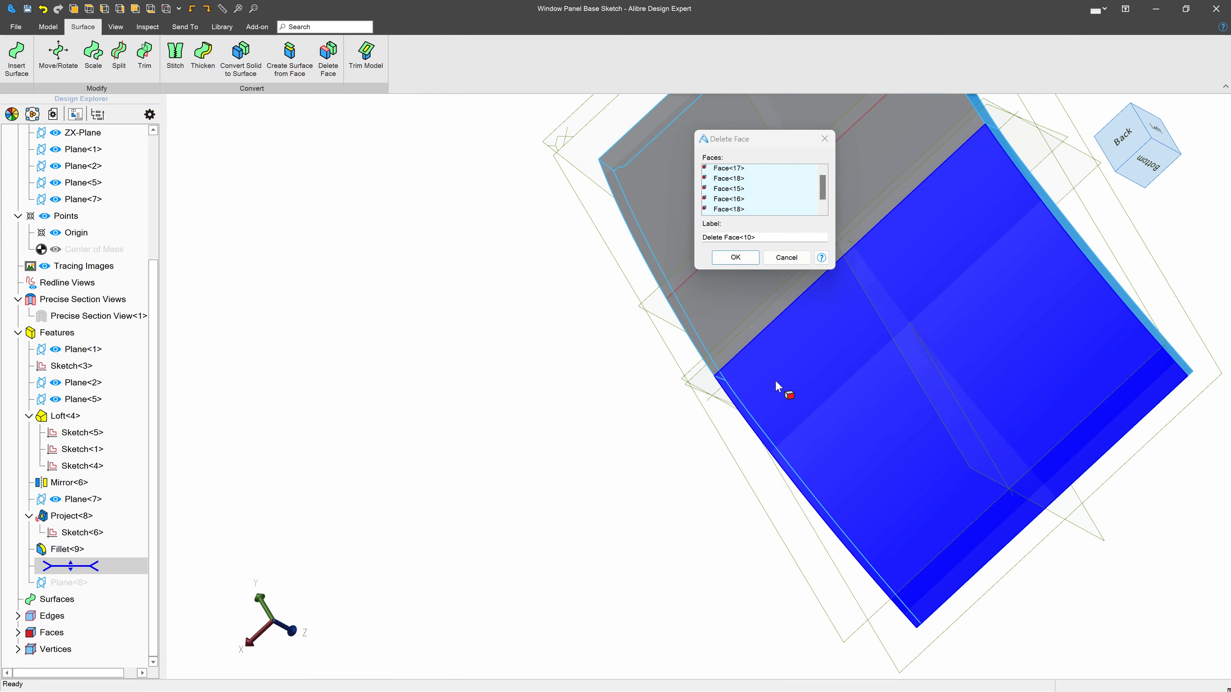
left_click(778, 388)
middle_click_drag(541, 391, 609, 373)
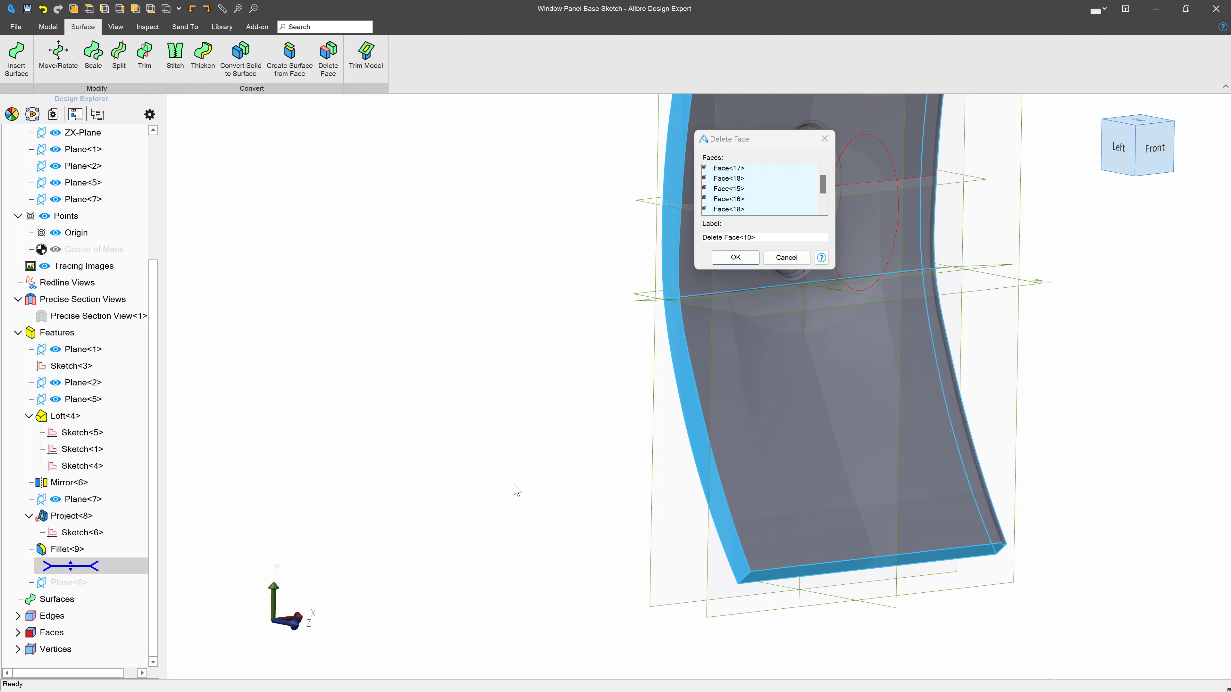
scroll(510, 499, "down", 2)
left_click(735, 258)
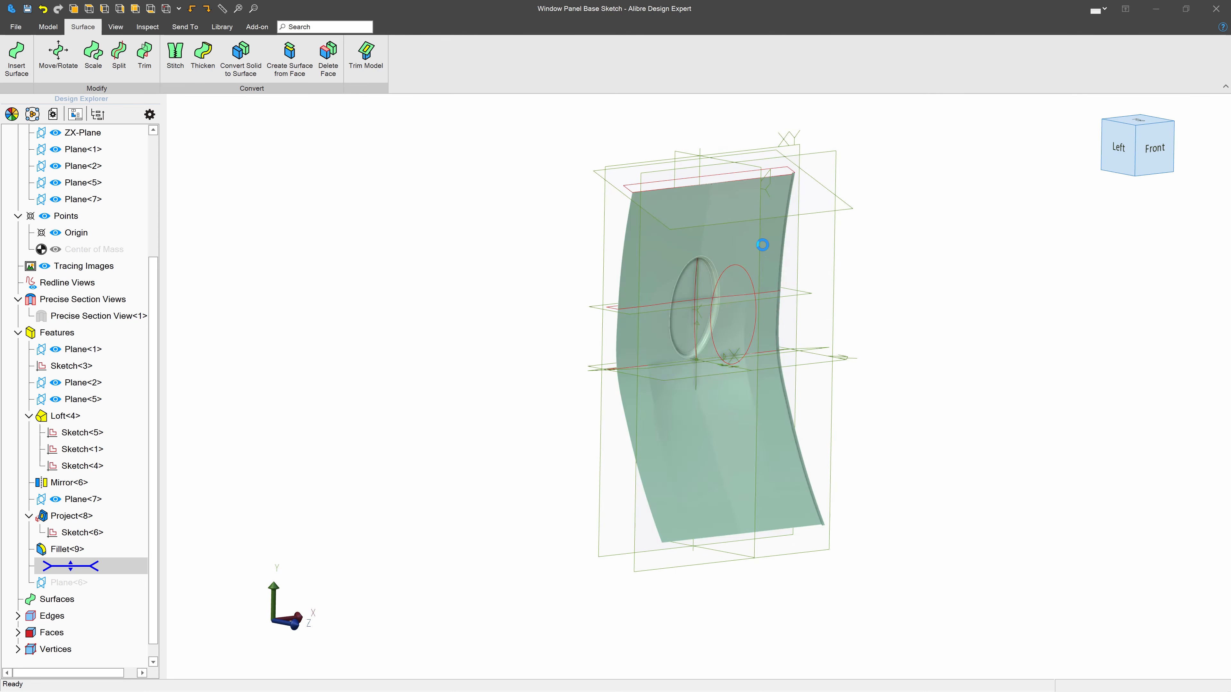
Examine the remaining front surface around the elliptical recess and along the panel's edges.
scroll(841, 237, "up", 3)
middle_click_drag(841, 237, 741, 287)
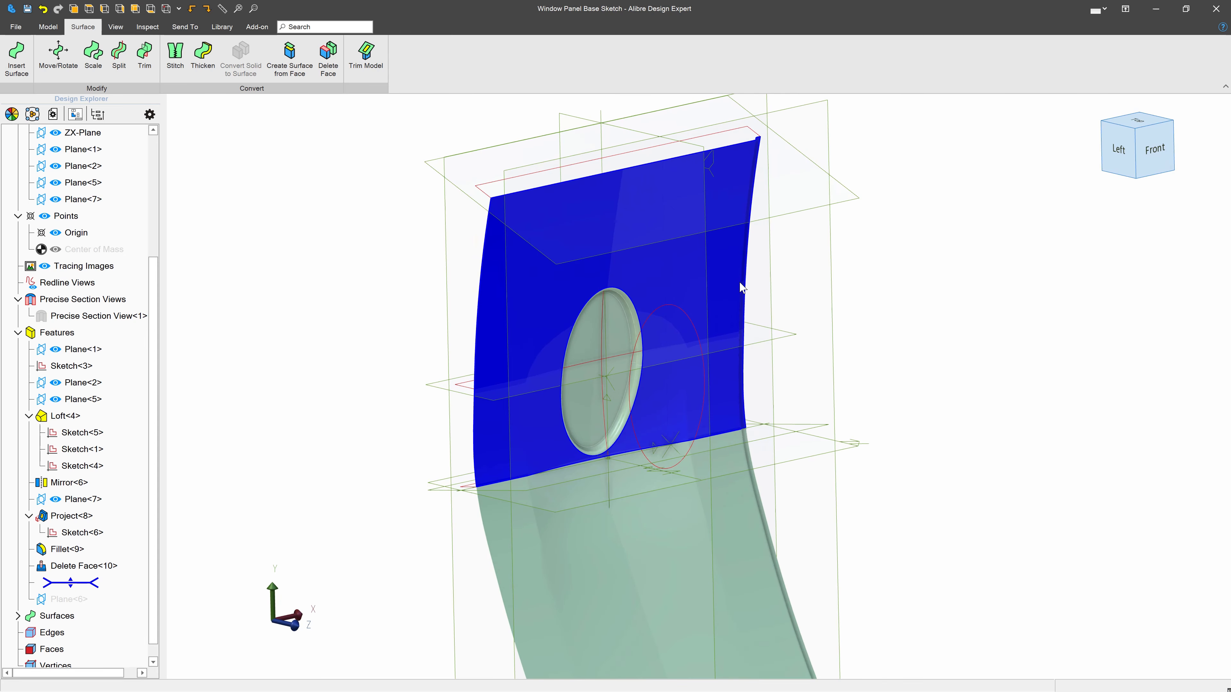
scroll(854, 511, "down", 2)
scroll(637, 514, "up", 6)
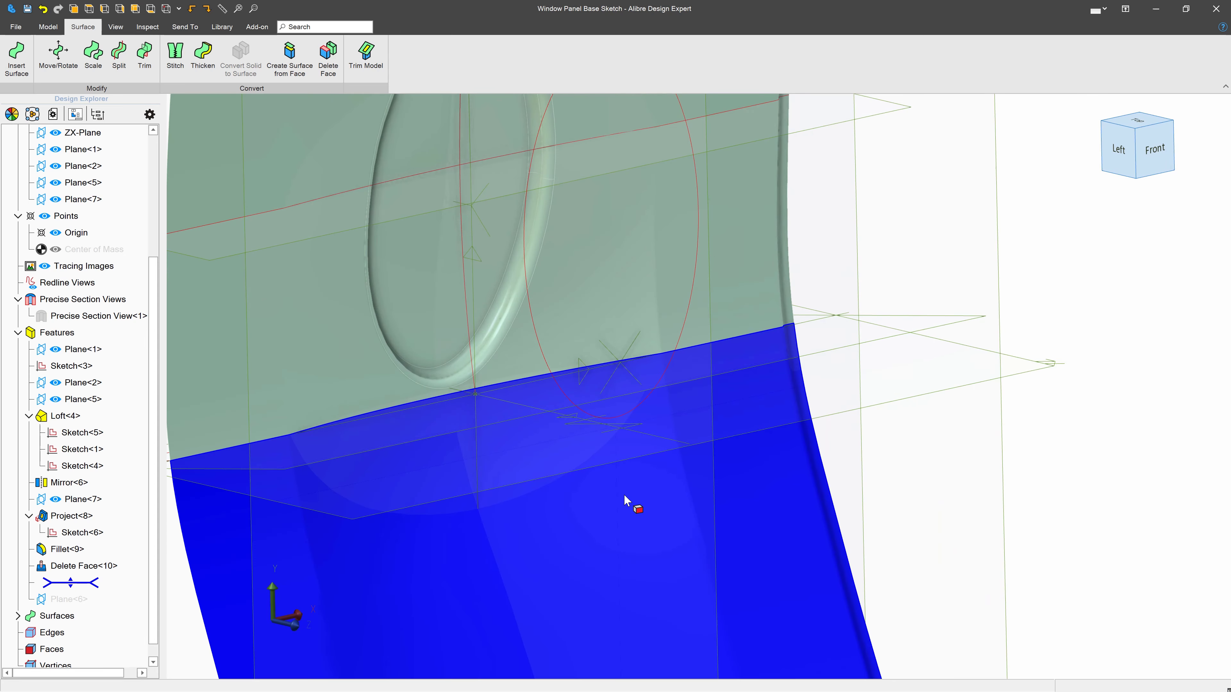
scroll(656, 474, "down", 2)
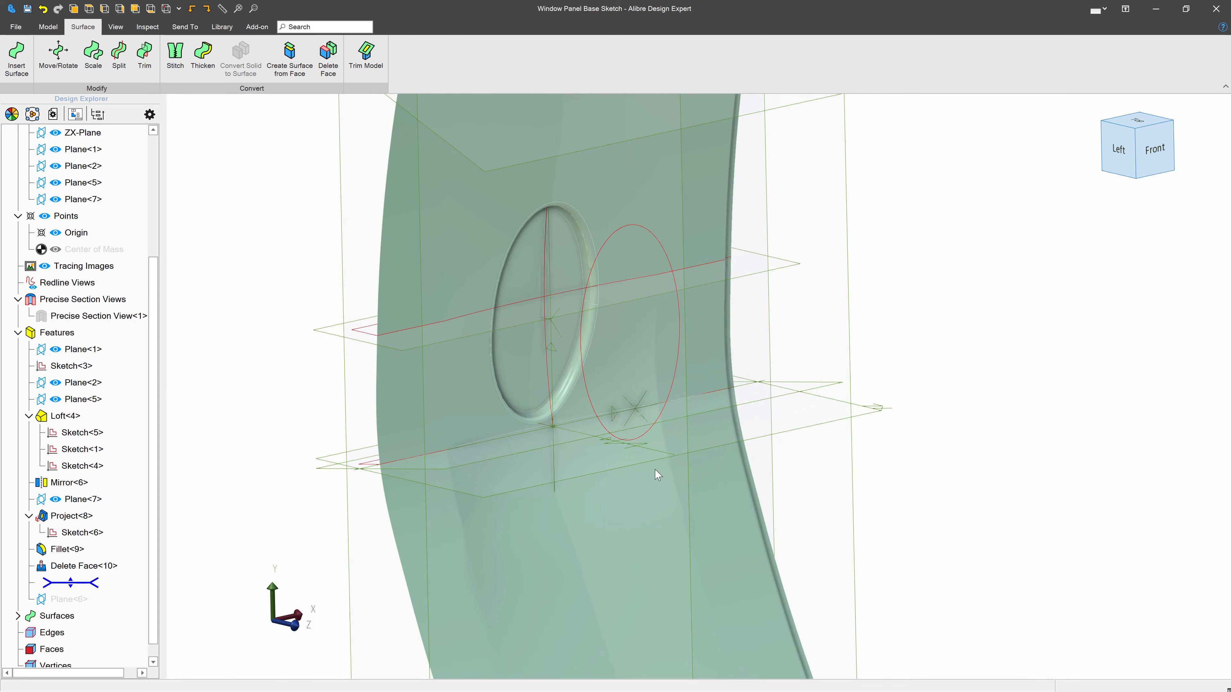
scroll(656, 474, "down", 3)
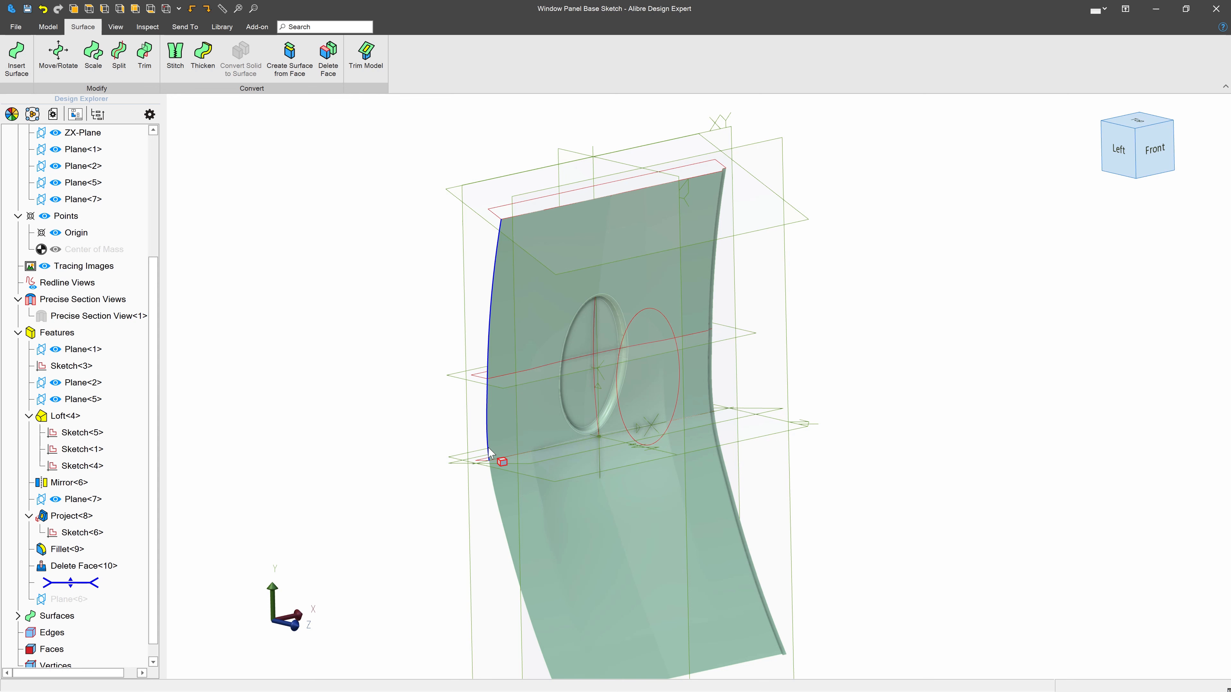
scroll(512, 338, "down", 3)
scroll(624, 429, "up", 3)
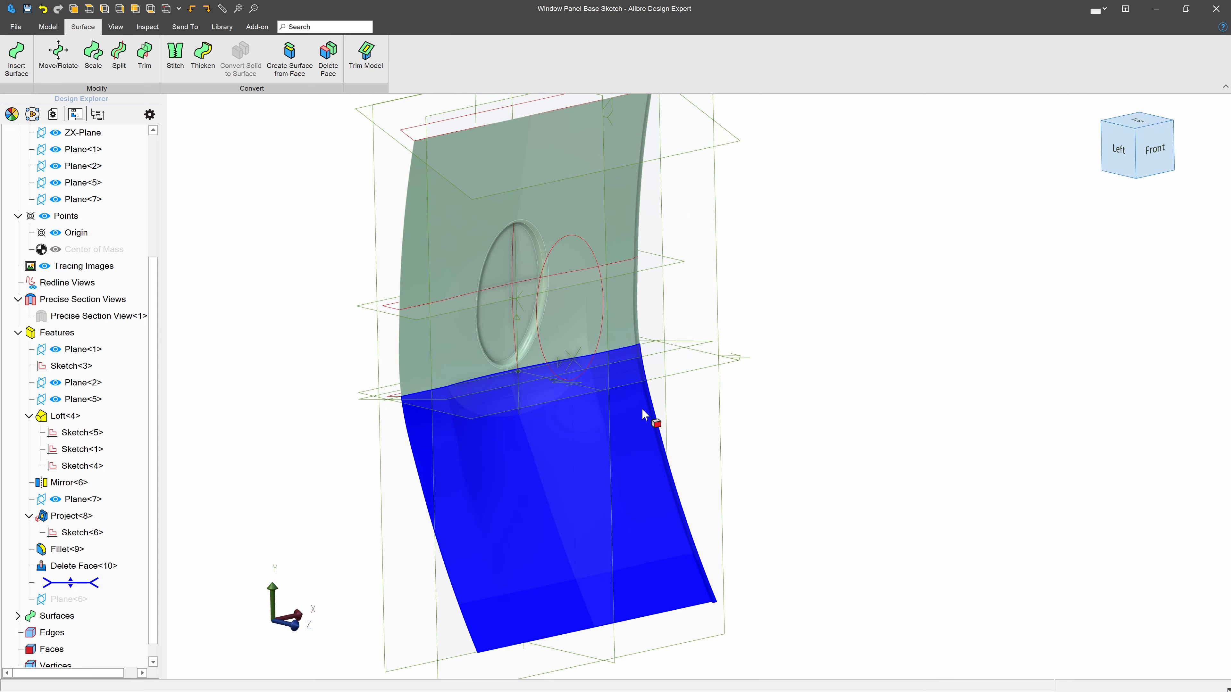
Start Thicken Surface on the Delete Face<10> - 1 surface and set its thickness to .125".
left_click(203, 51)
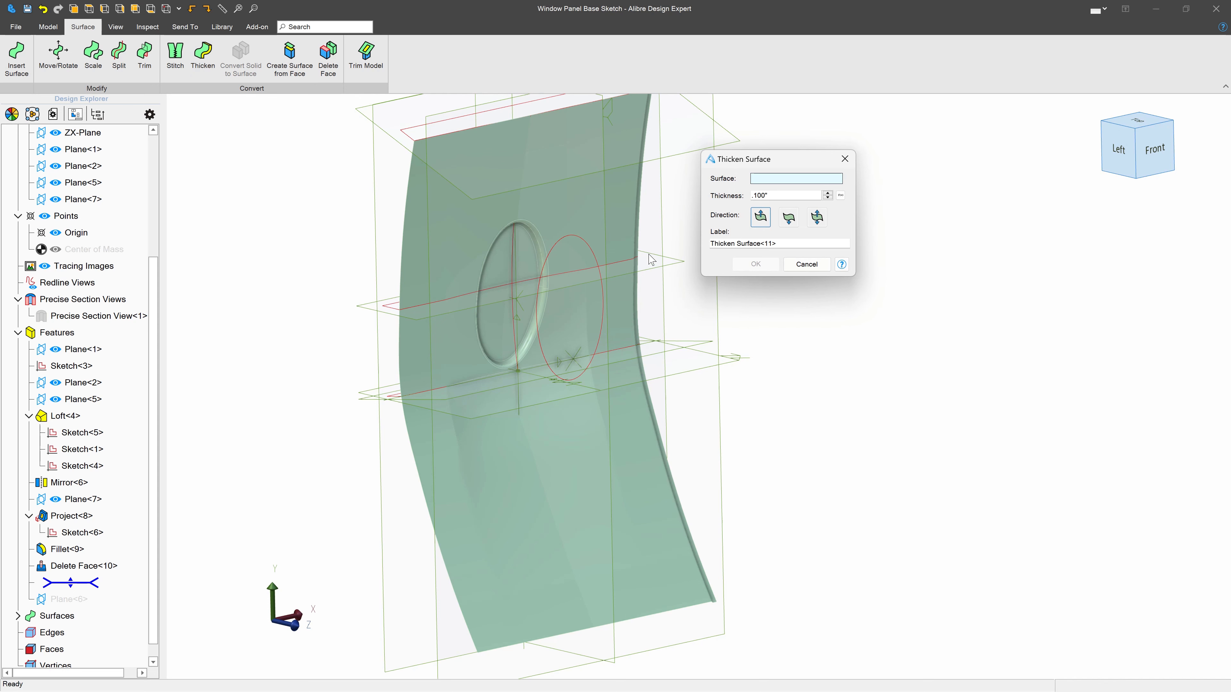
left_click(551, 320)
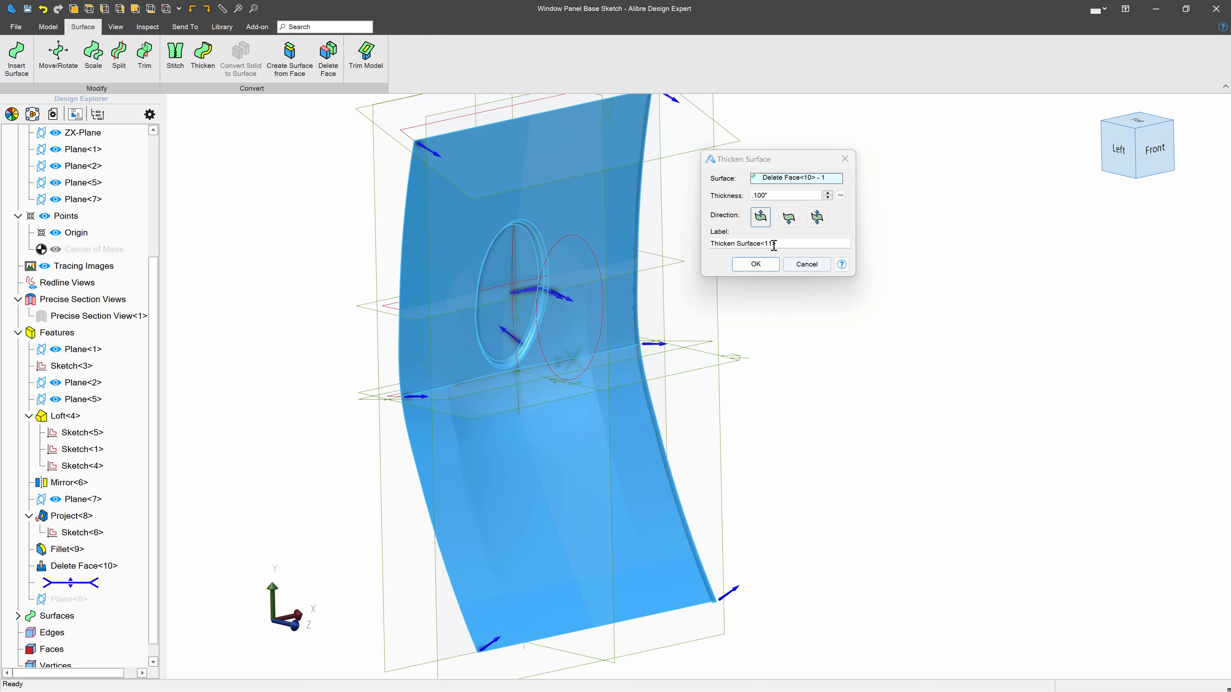
left_click(788, 217)
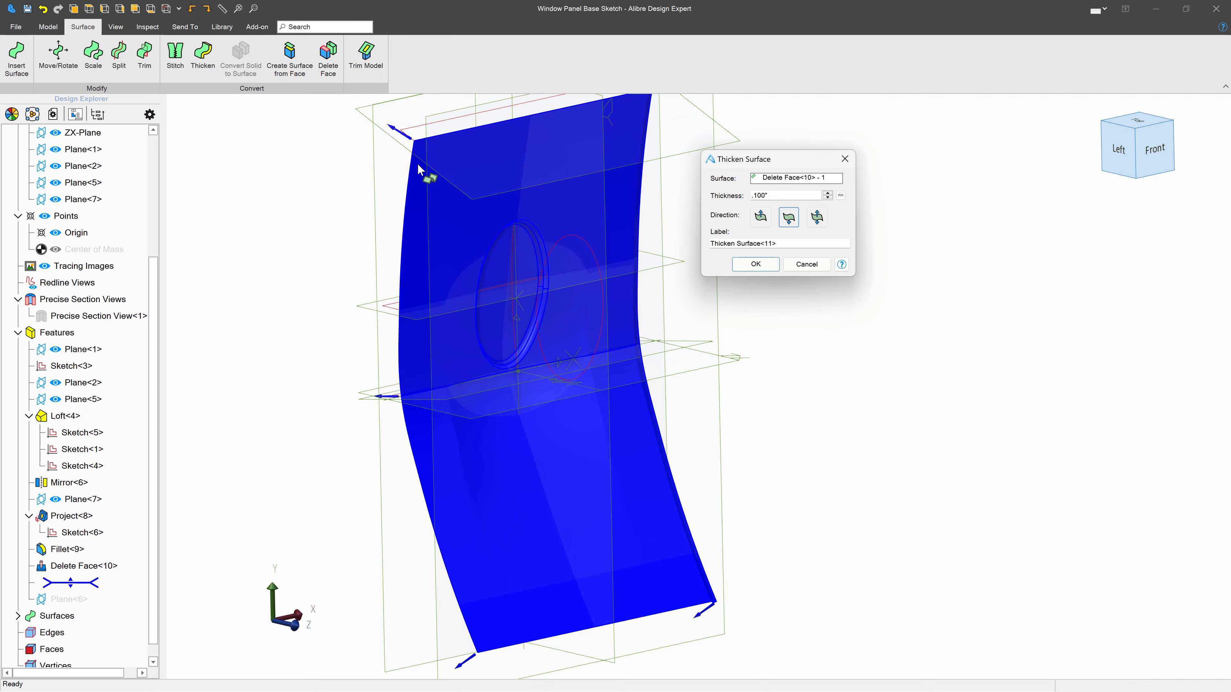
left_click_drag(778, 196, 586, 173)
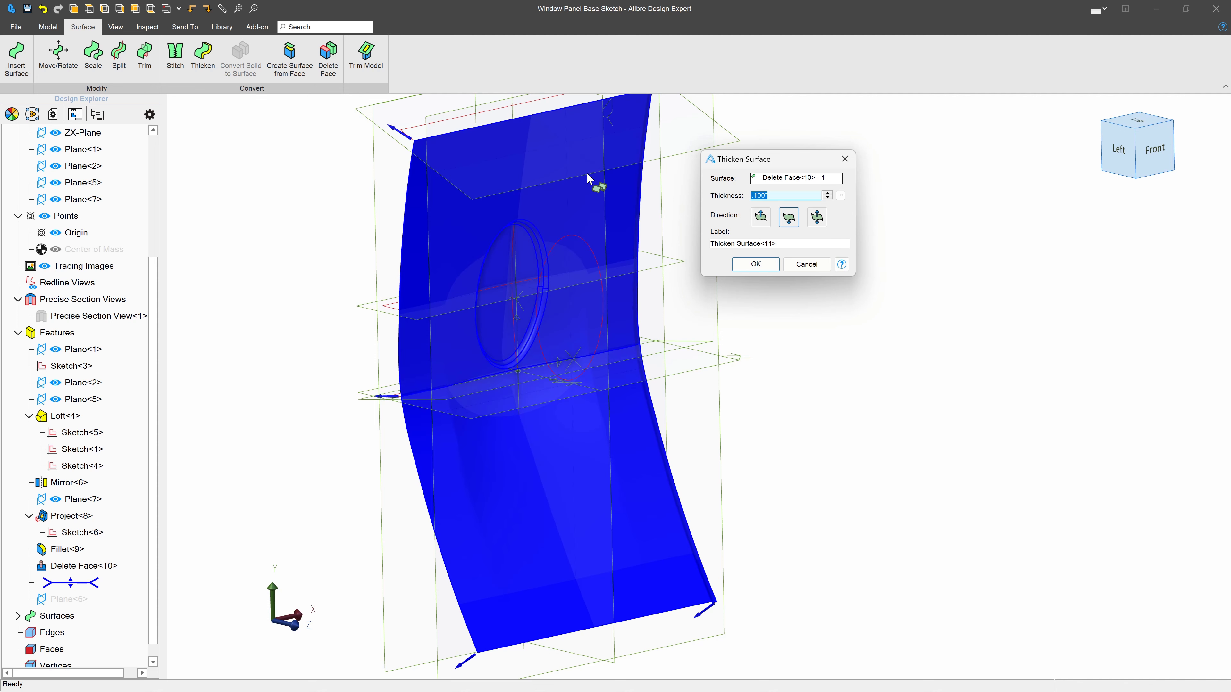
type(".125")
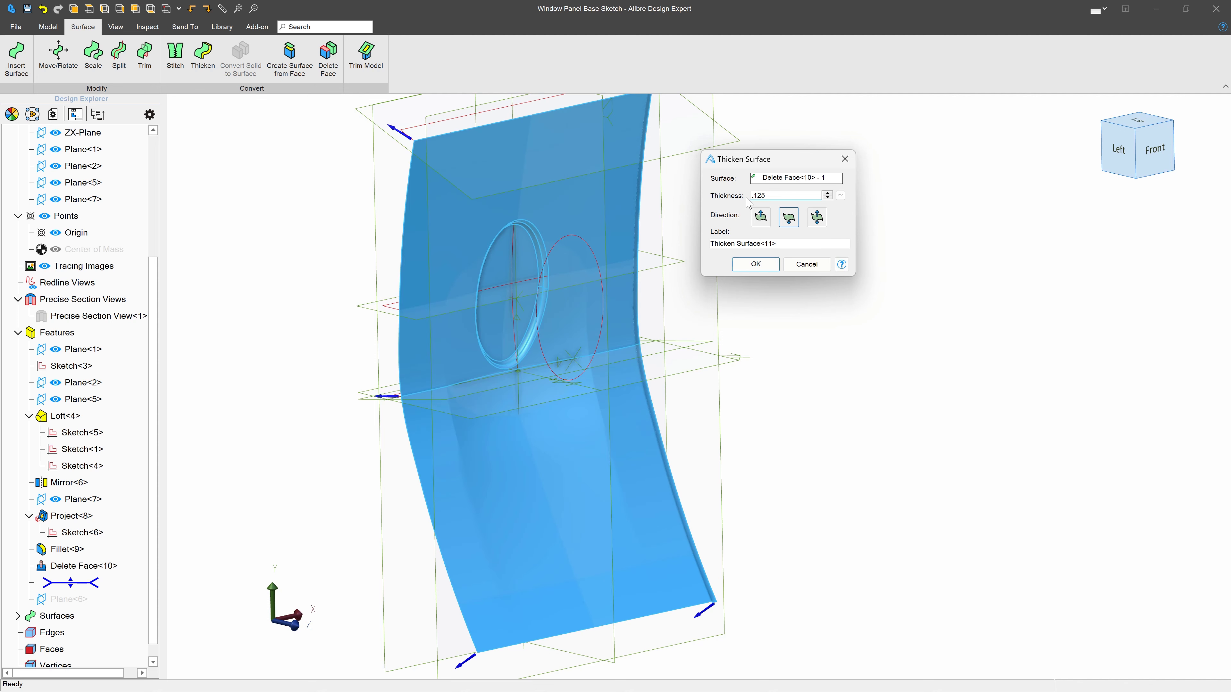
Compare the thickening directions, choose the one toward the panel's rear side and apply the Thicken Surface feature.
left_click(762, 216)
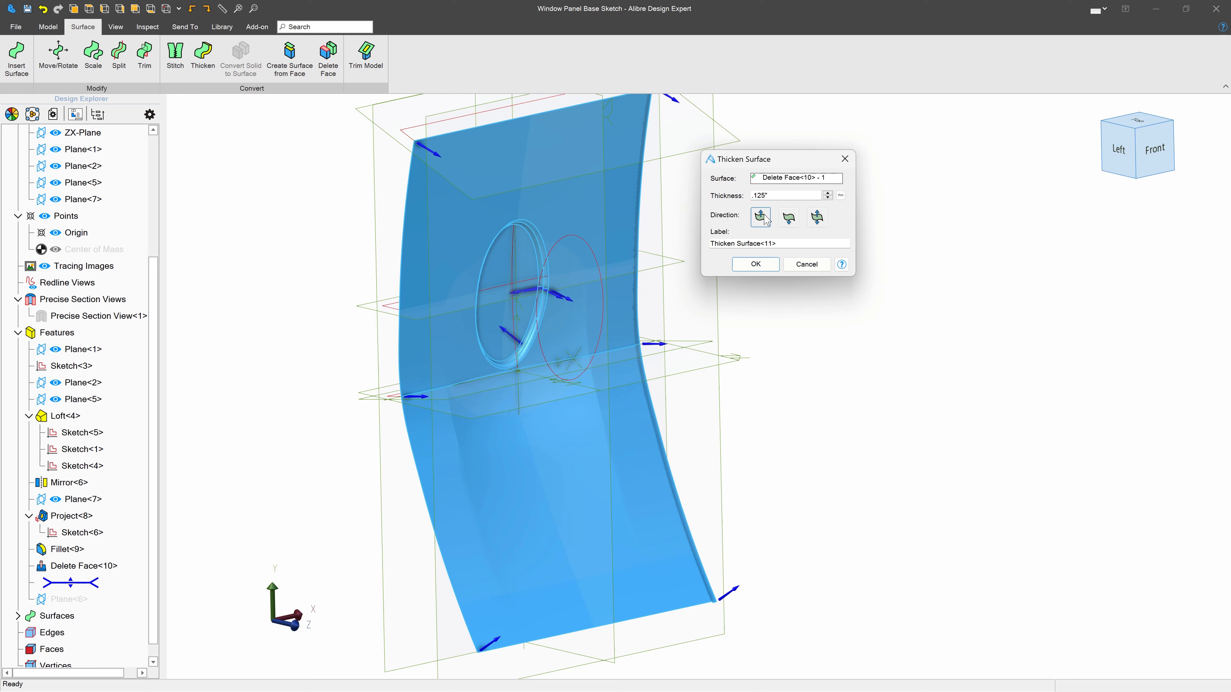
left_click(817, 216)
left_click(768, 217)
left_click(779, 220)
left_click(766, 269)
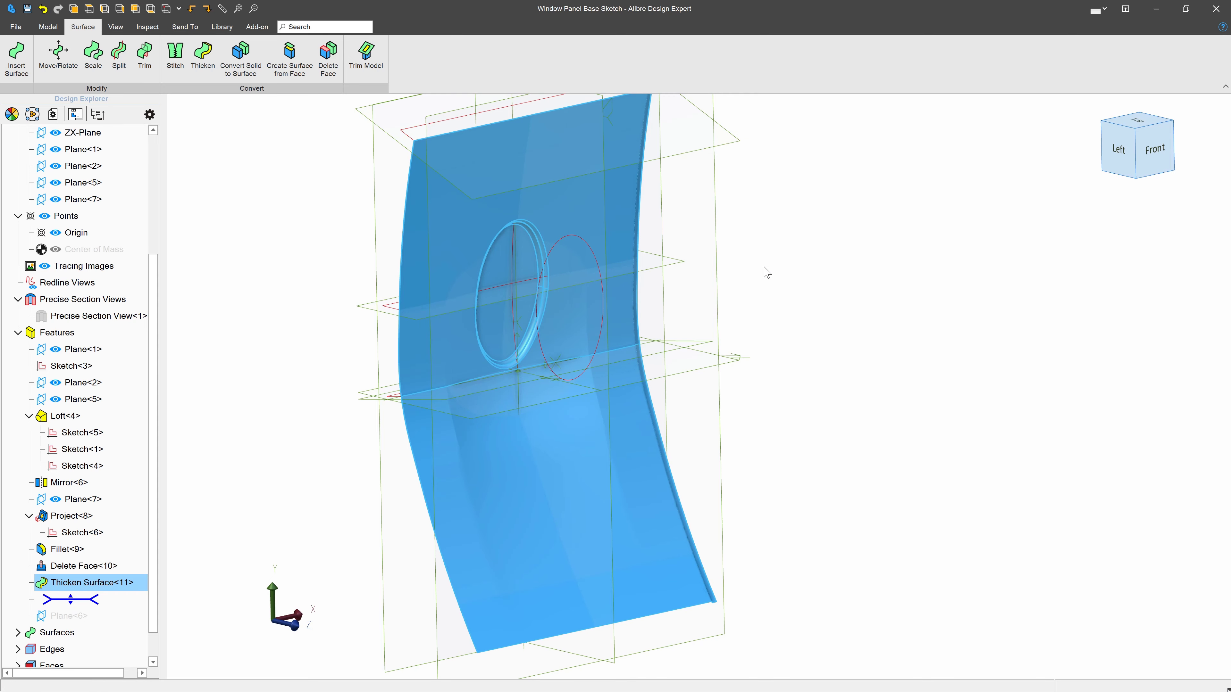
Check both sides of the thickened panel and hide the leftover Delete Face<10> - 1 surface.
middle_click_drag(766, 269, 682, 288)
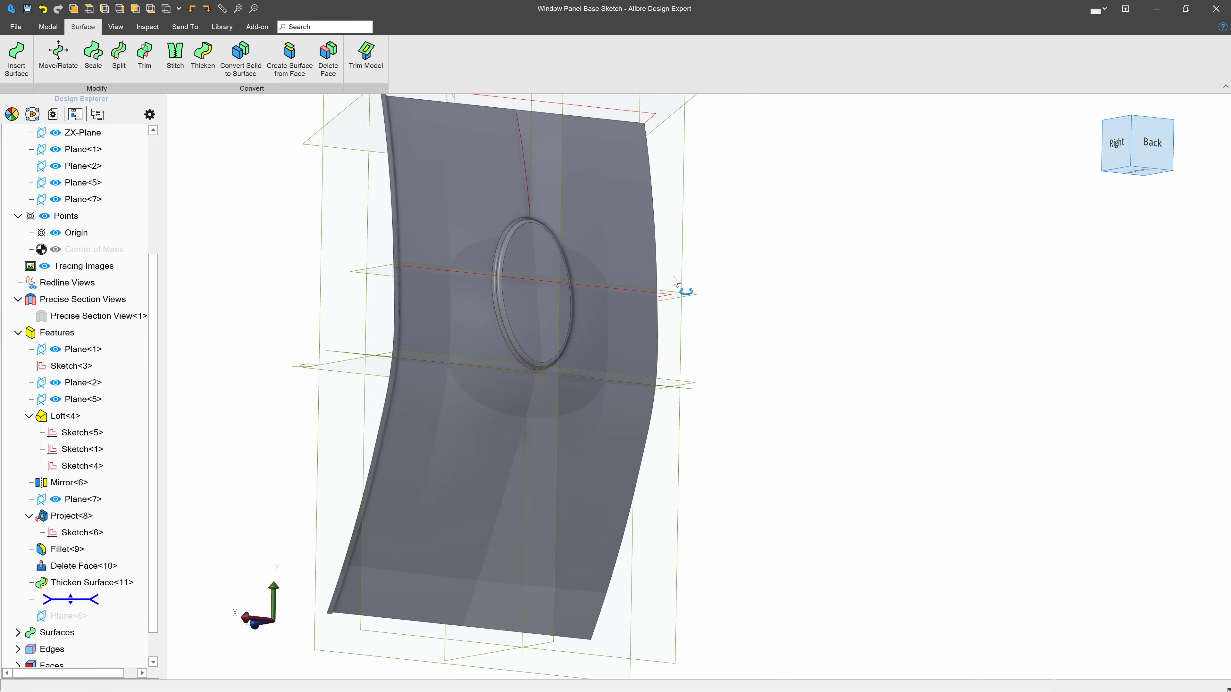
middle_click_drag(532, 239, 599, 213)
scroll(426, 185, "up", 10)
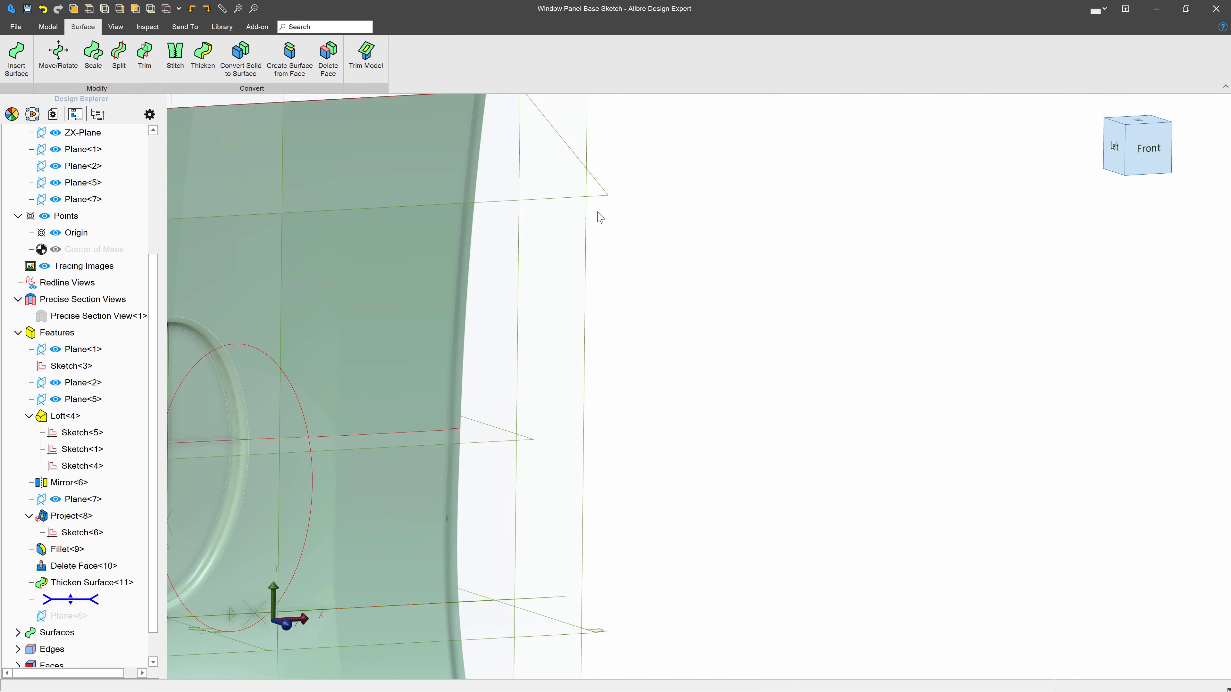
scroll(769, 213, "down", 5)
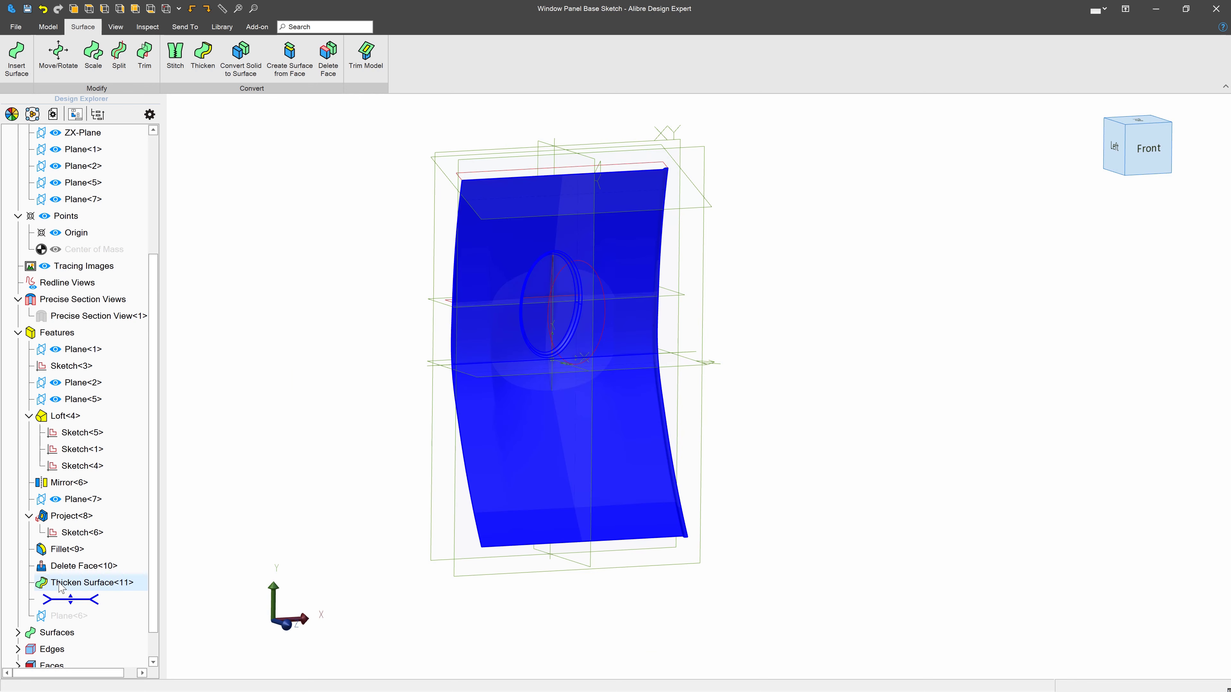
scroll(30, 599, "down", 2)
left_click(18, 599)
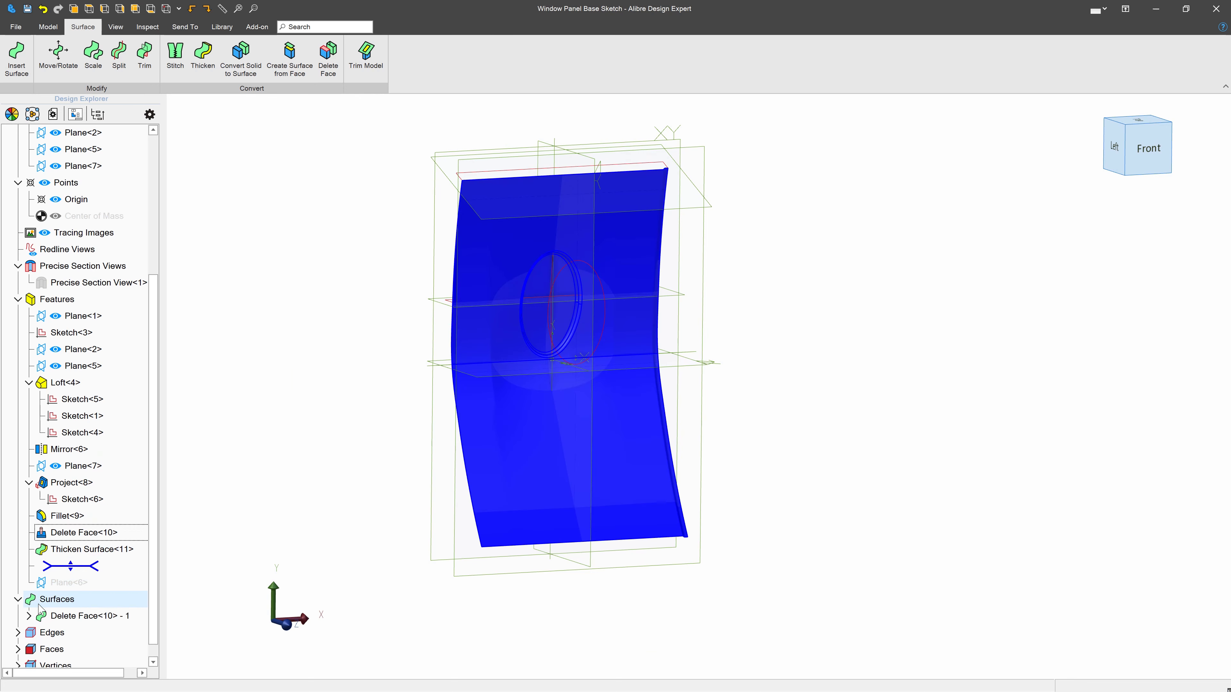
right_click(51, 616)
left_click(77, 535)
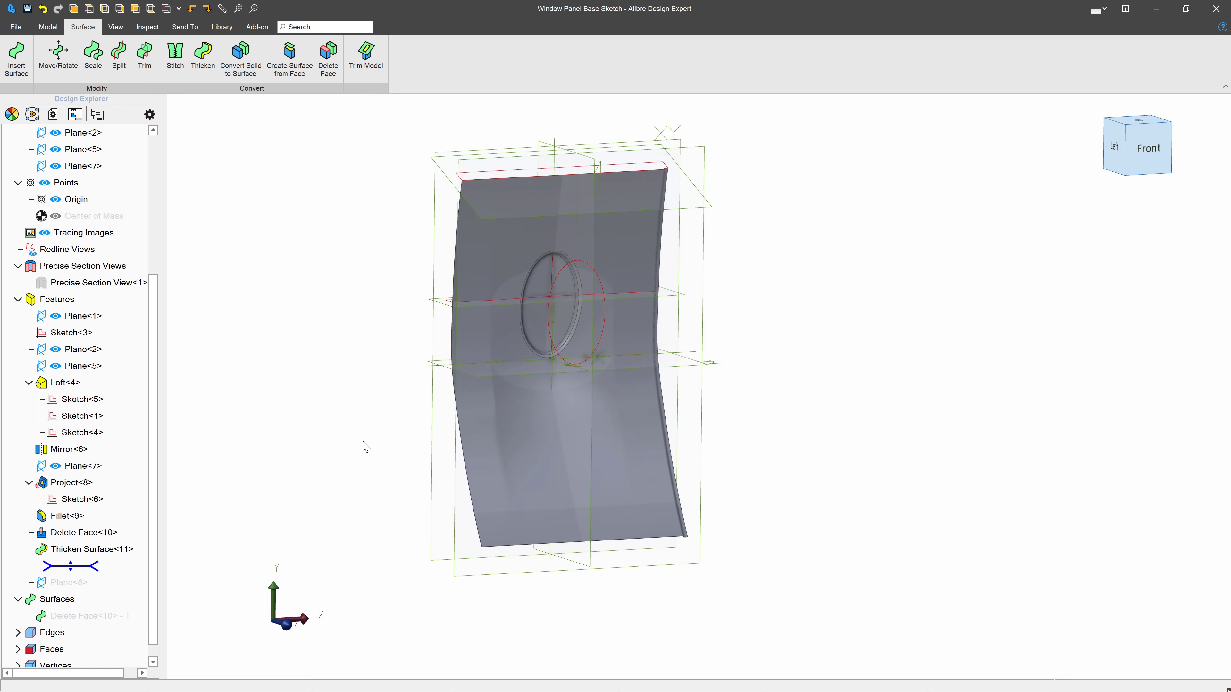
scroll(639, 382, "up", 2)
scroll(636, 383, "down", 2)
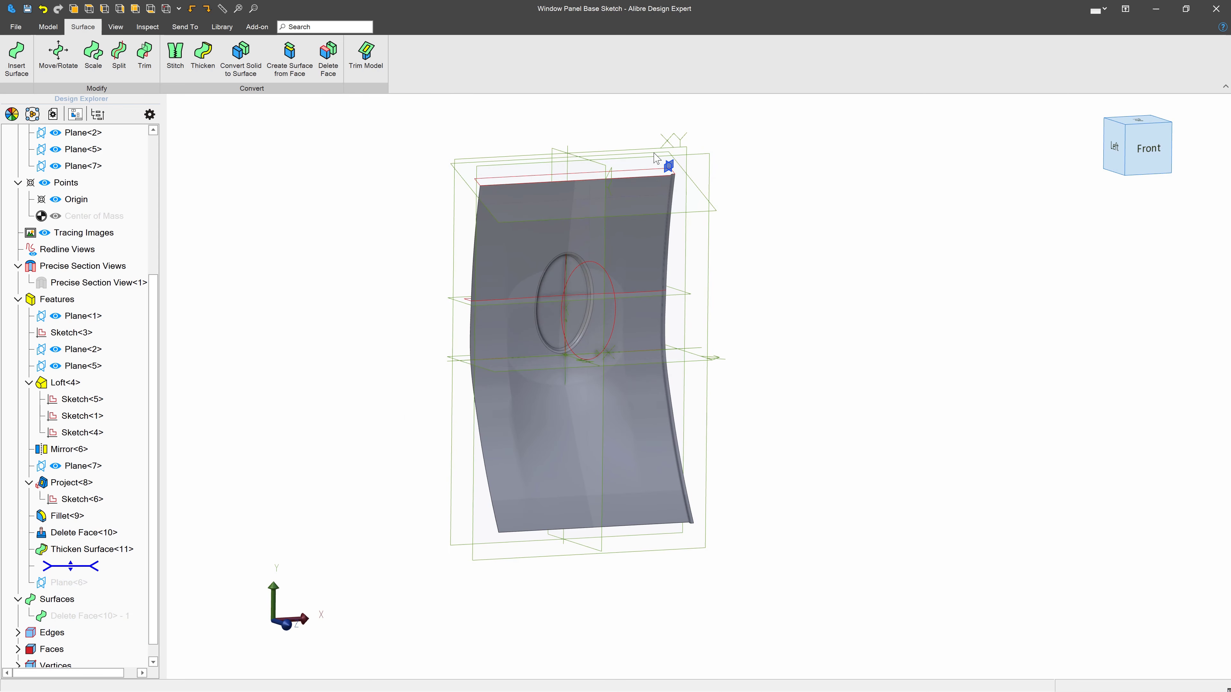
scroll(554, 289, "up", 3)
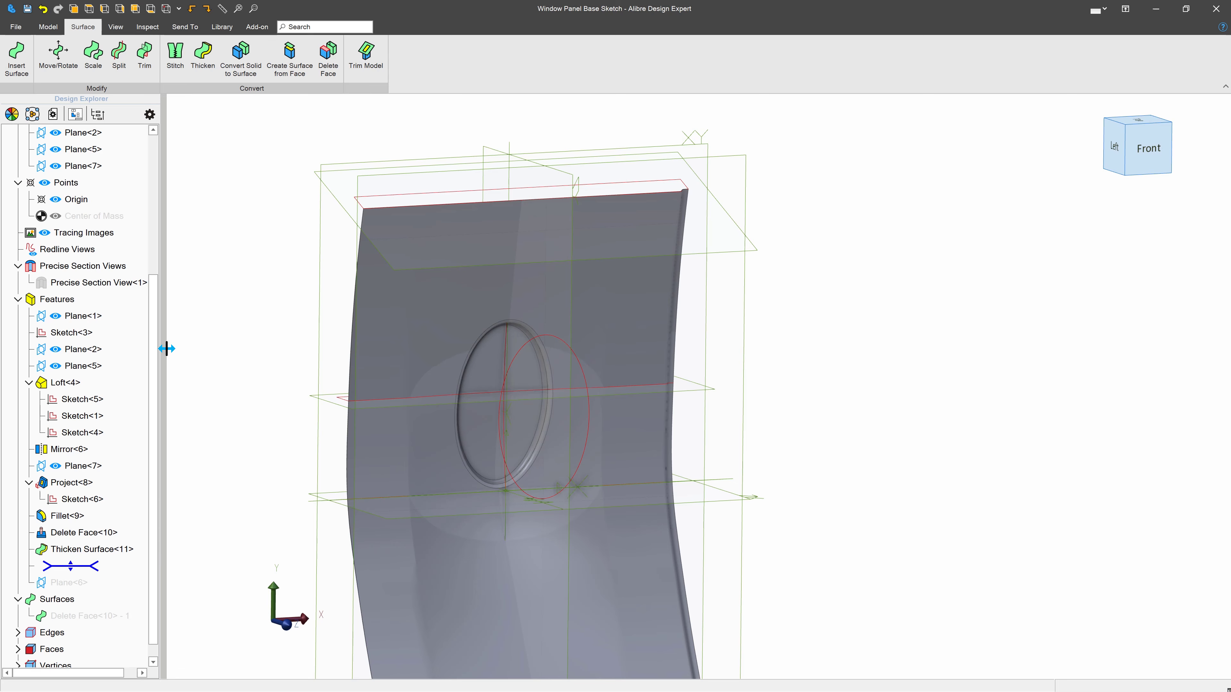
scroll(640, 231, "down", 2)
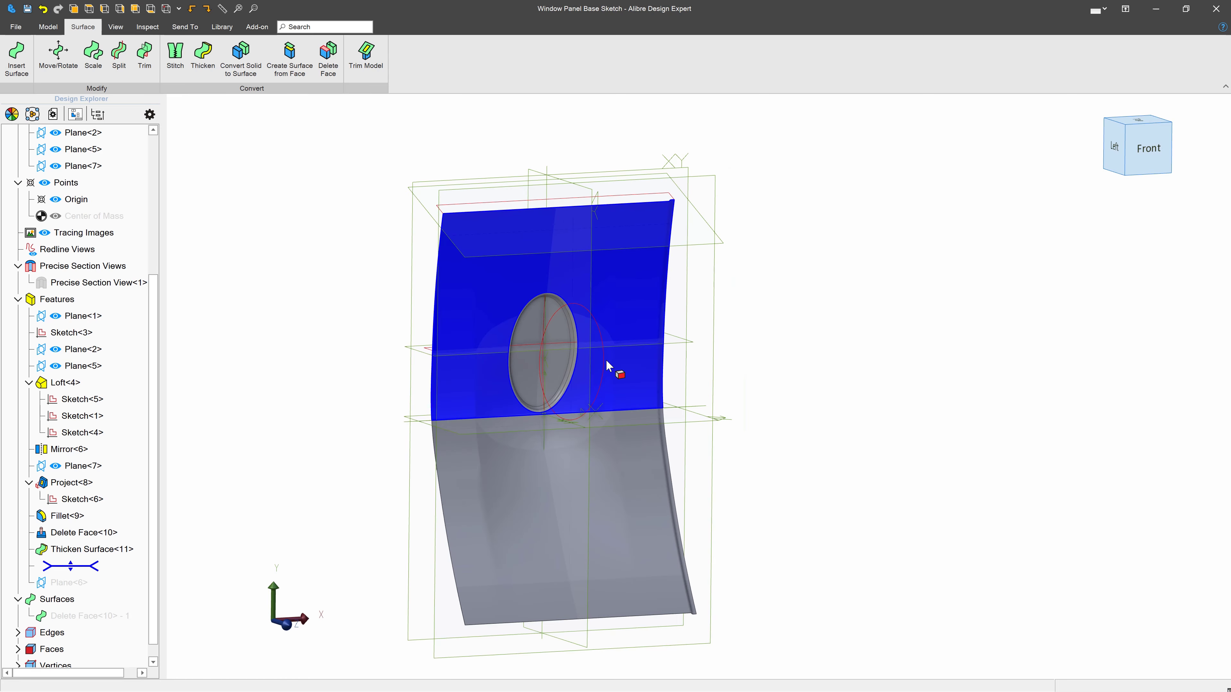
Start a 2D sketch on Plane<7>, the plane in front of the panel that holds the ellipse sketch.
middle_click_drag(610, 366, 694, 168)
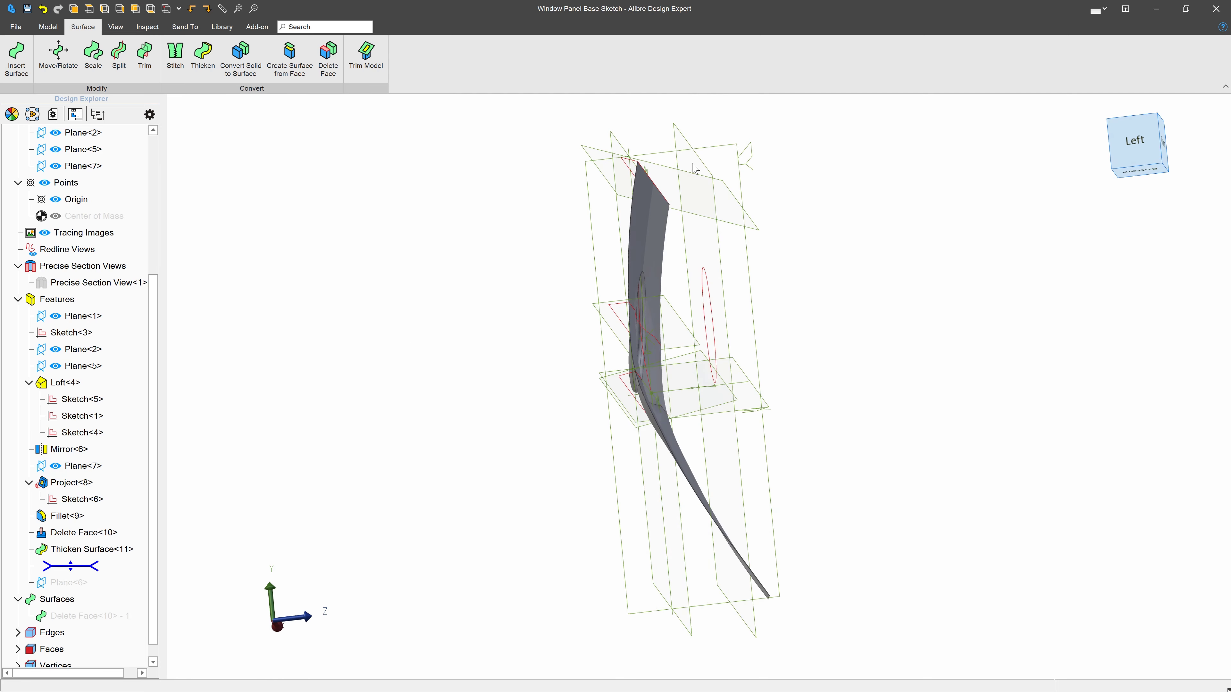
left_click(686, 154)
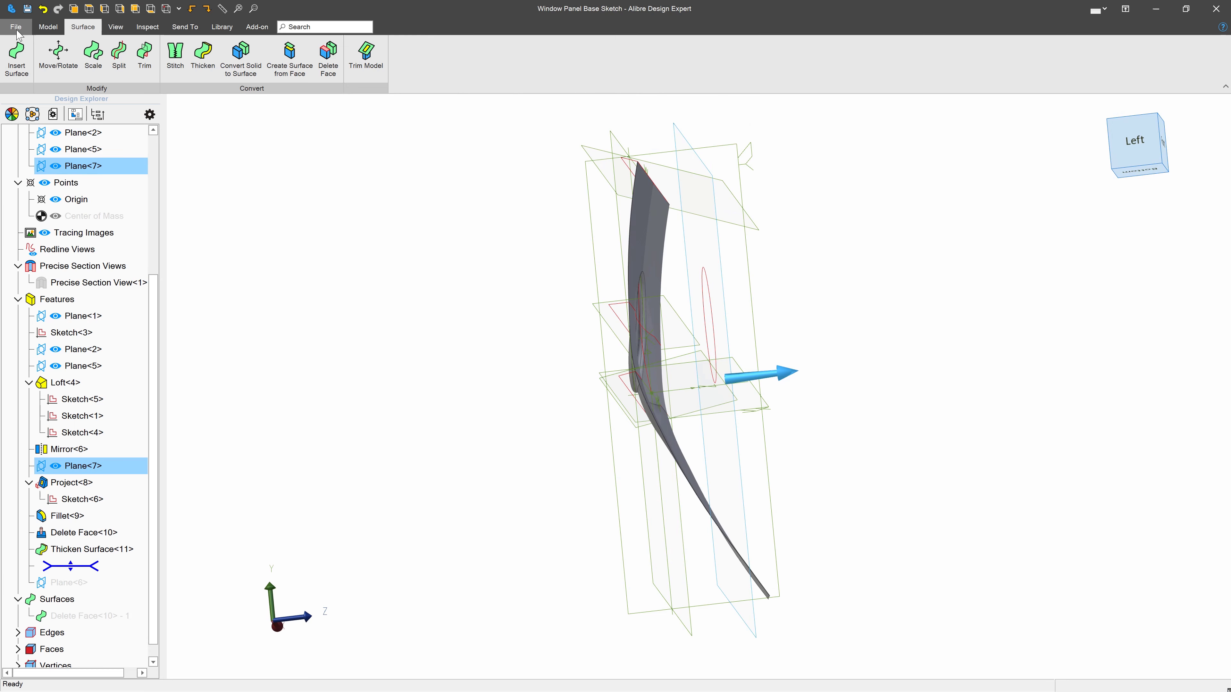
left_click(49, 28)
left_click(22, 52)
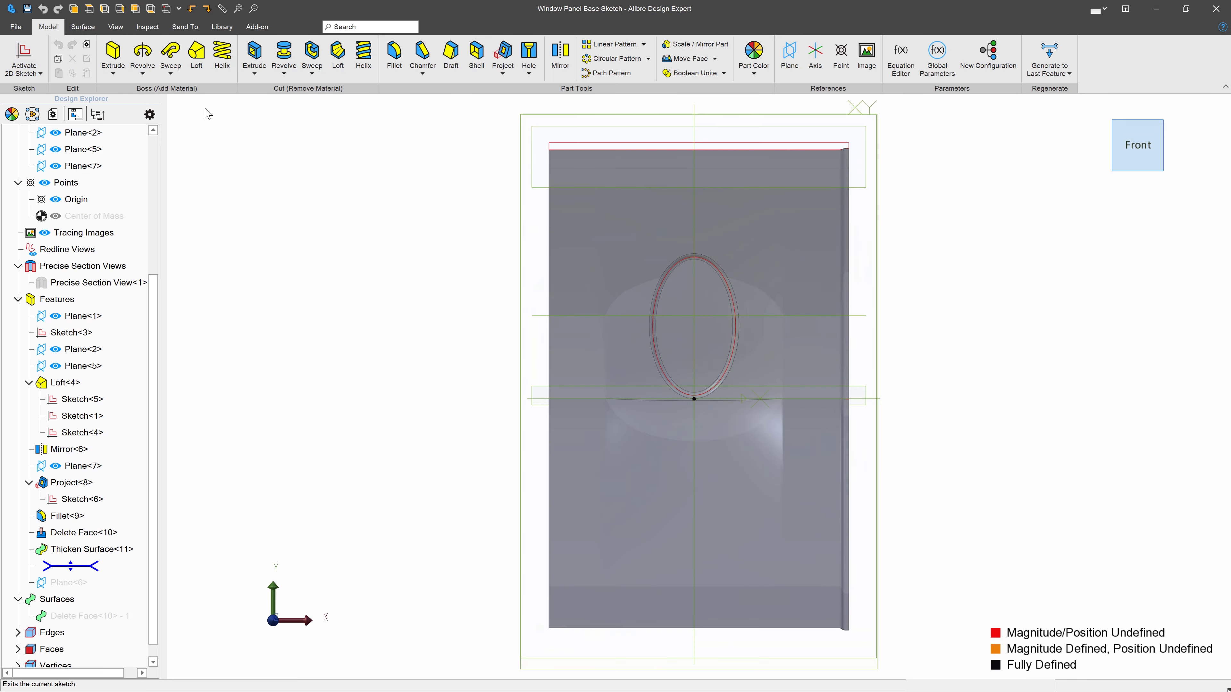
scroll(741, 290, "up", 3)
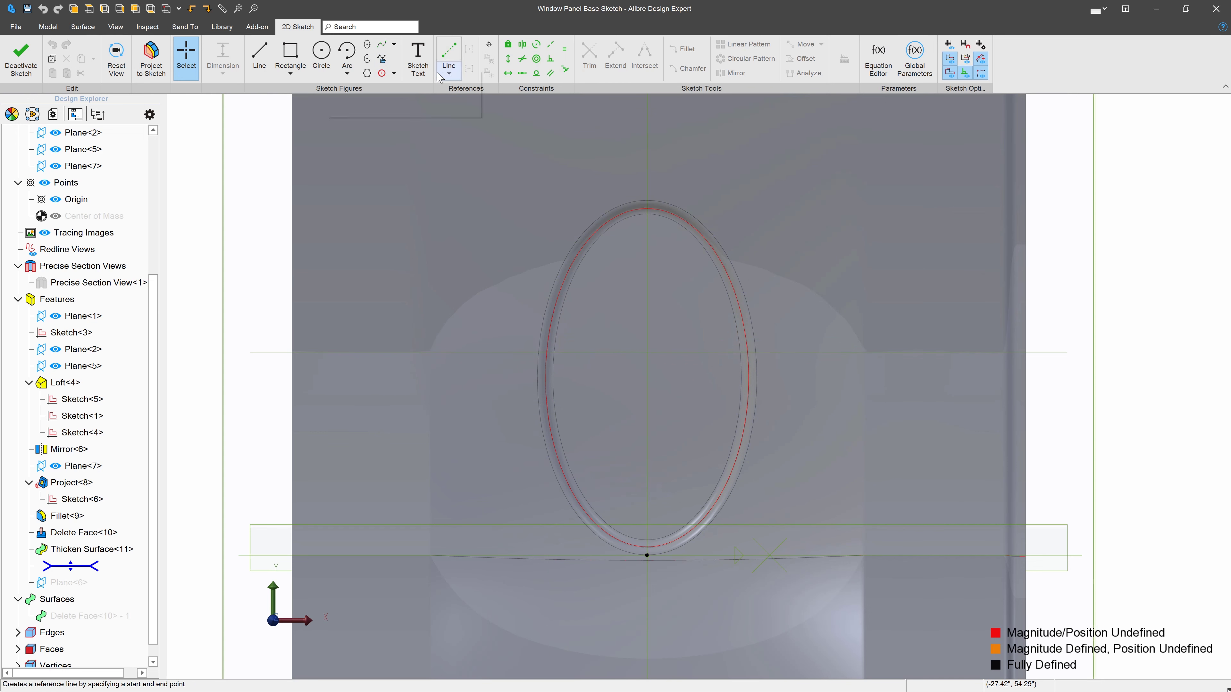
Project the existing ellipse into the sketch with association to its source maintained, and convert the projected ellipse to a reference figure.
left_click(150, 48)
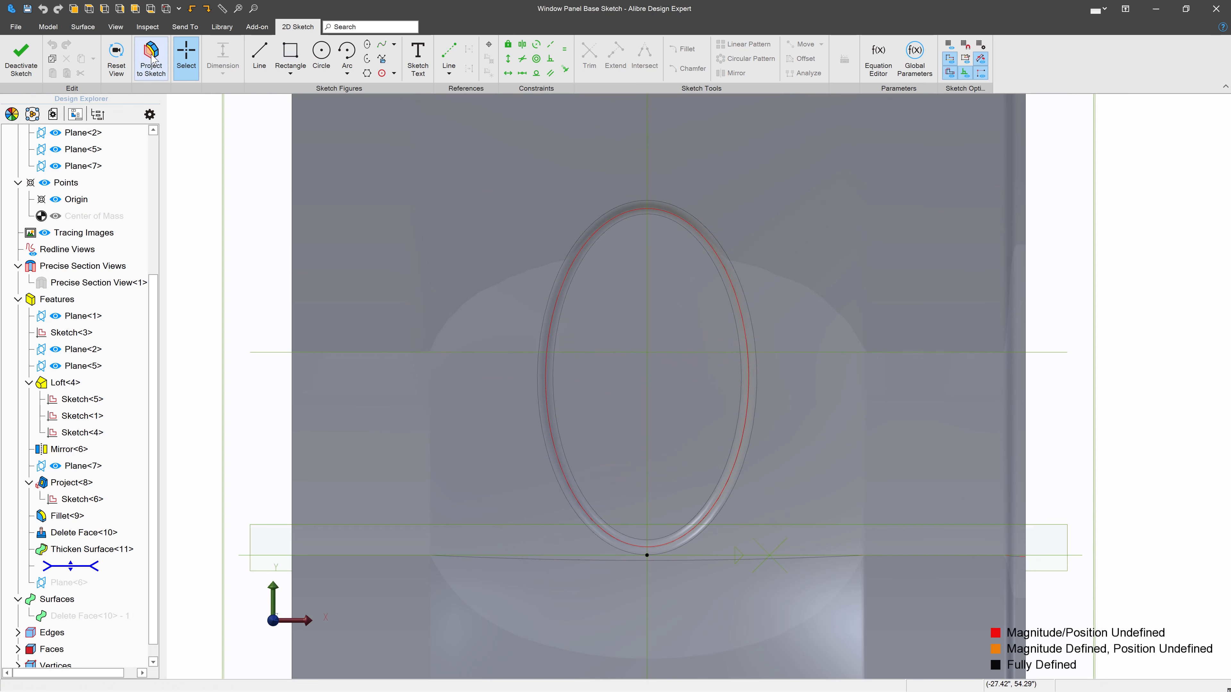
left_click(611, 224)
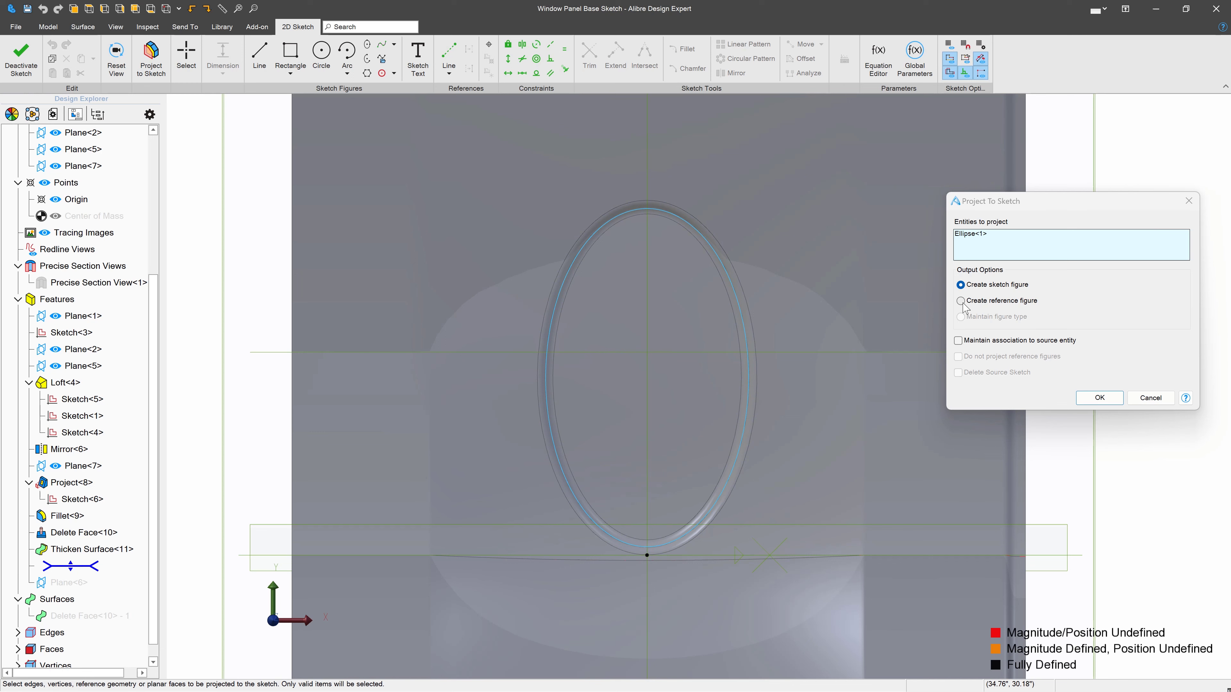
left_click(958, 339)
left_click(1098, 398)
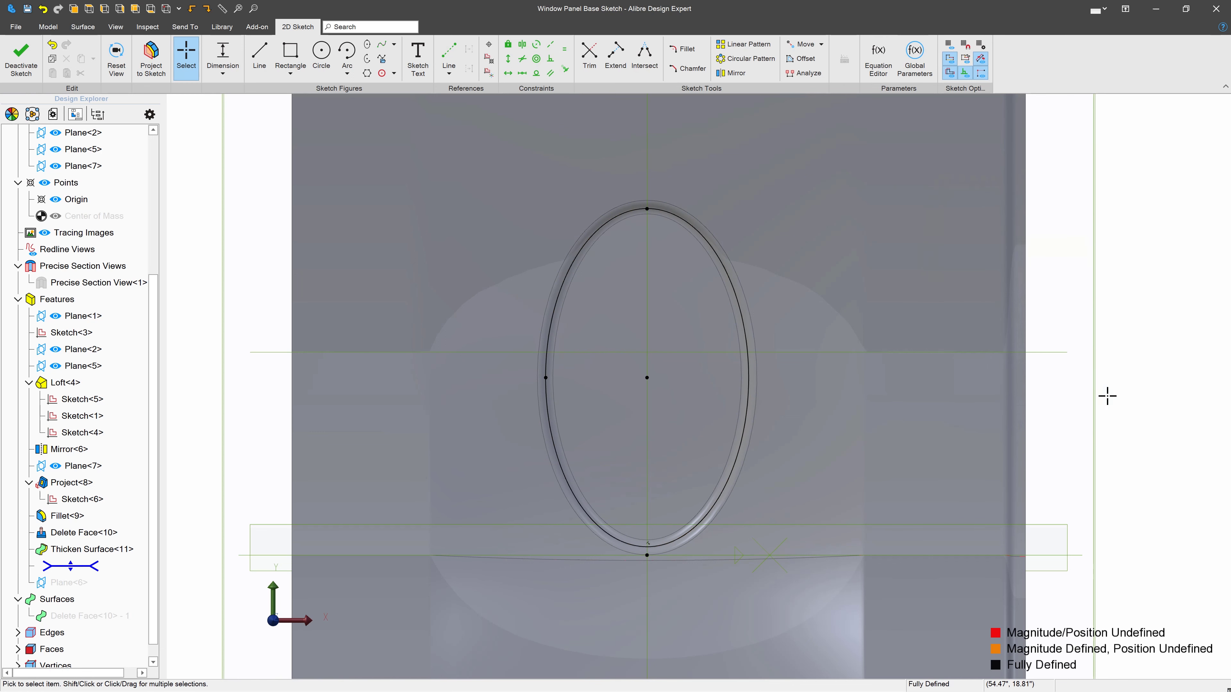
right_click(692, 225)
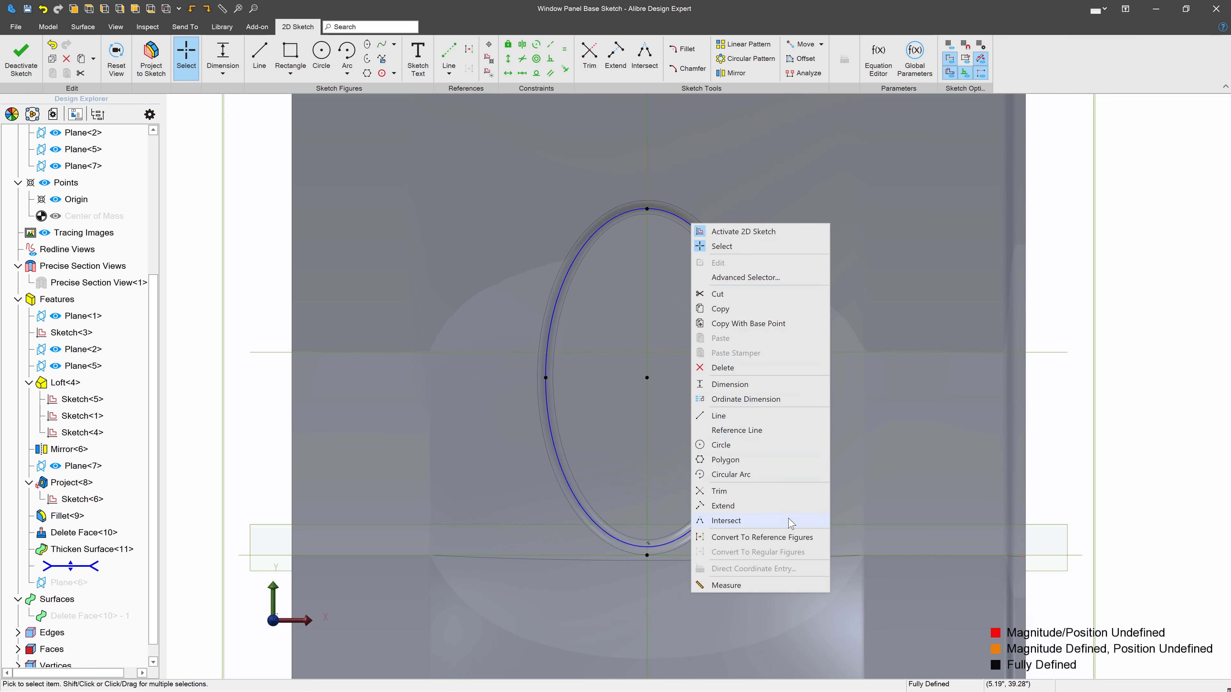
left_click(781, 537)
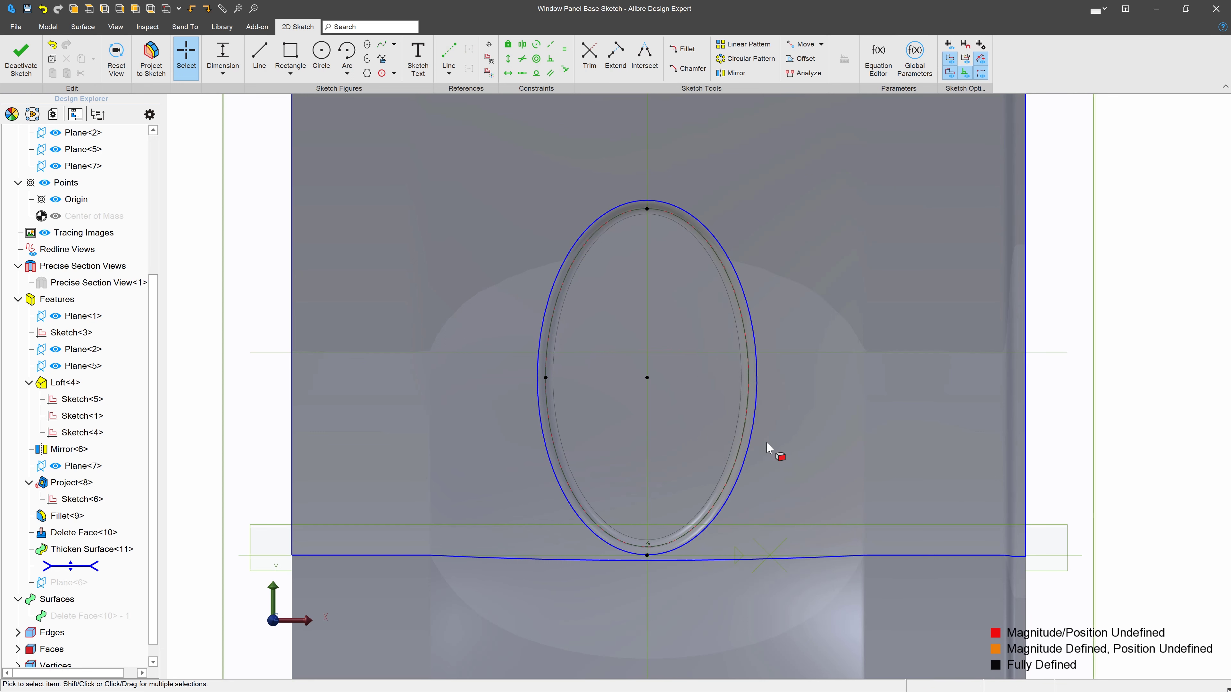
Offset the projected reference ellipse inward by 1.125" with the direction flipped and the Natural gap type.
left_click(801, 58)
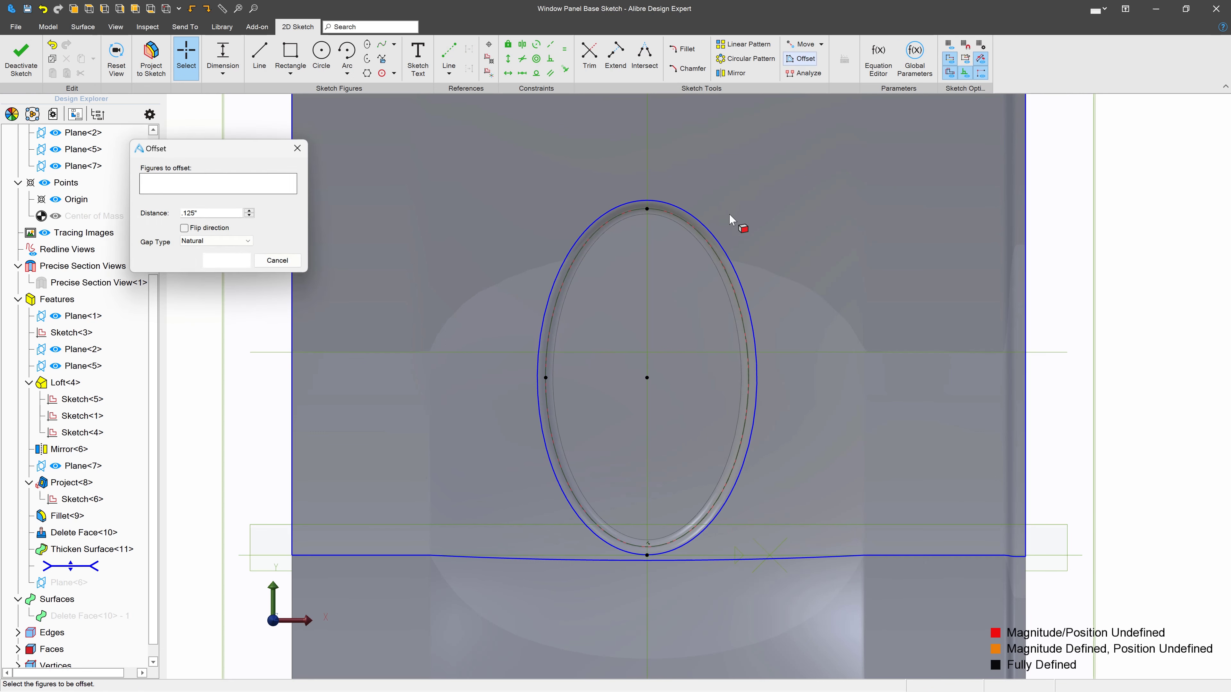
left_click(715, 264)
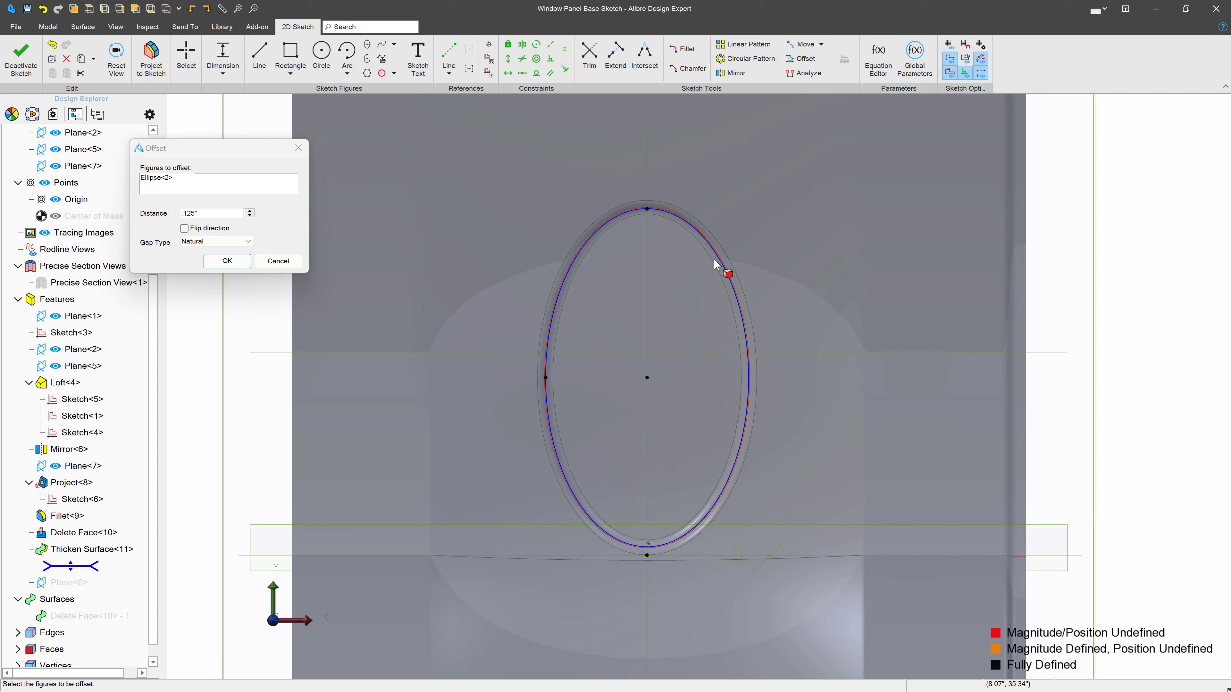
left_click(184, 228)
left_click(250, 211)
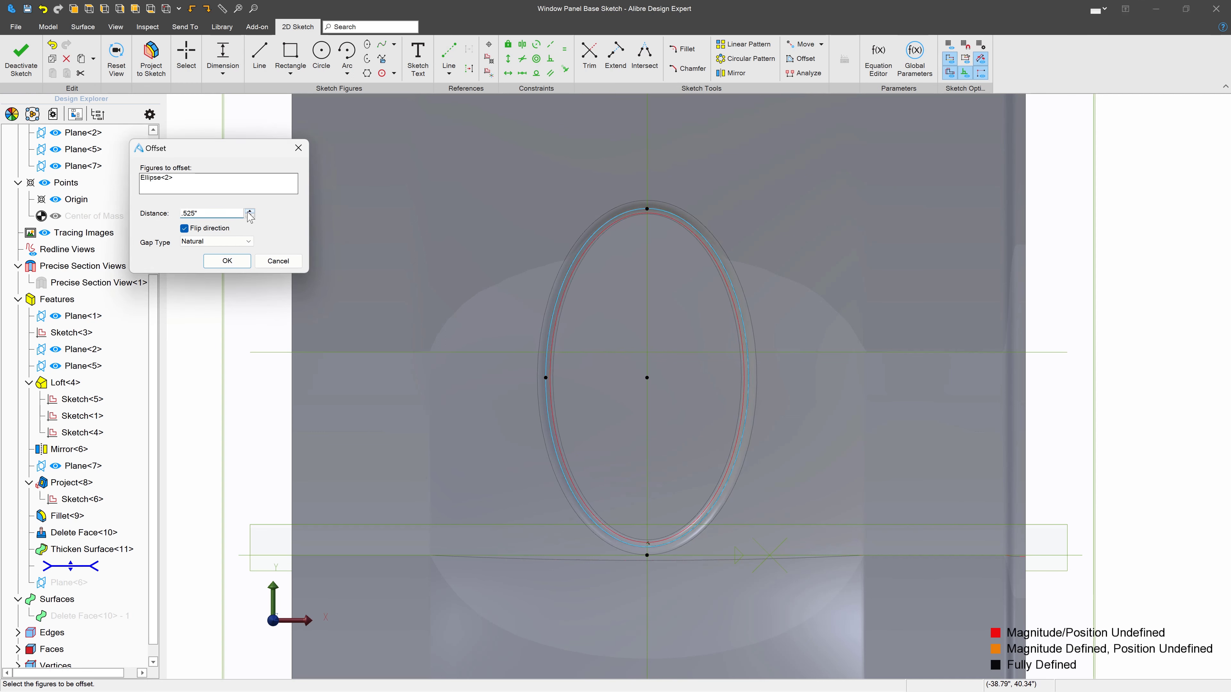
left_click(250, 212)
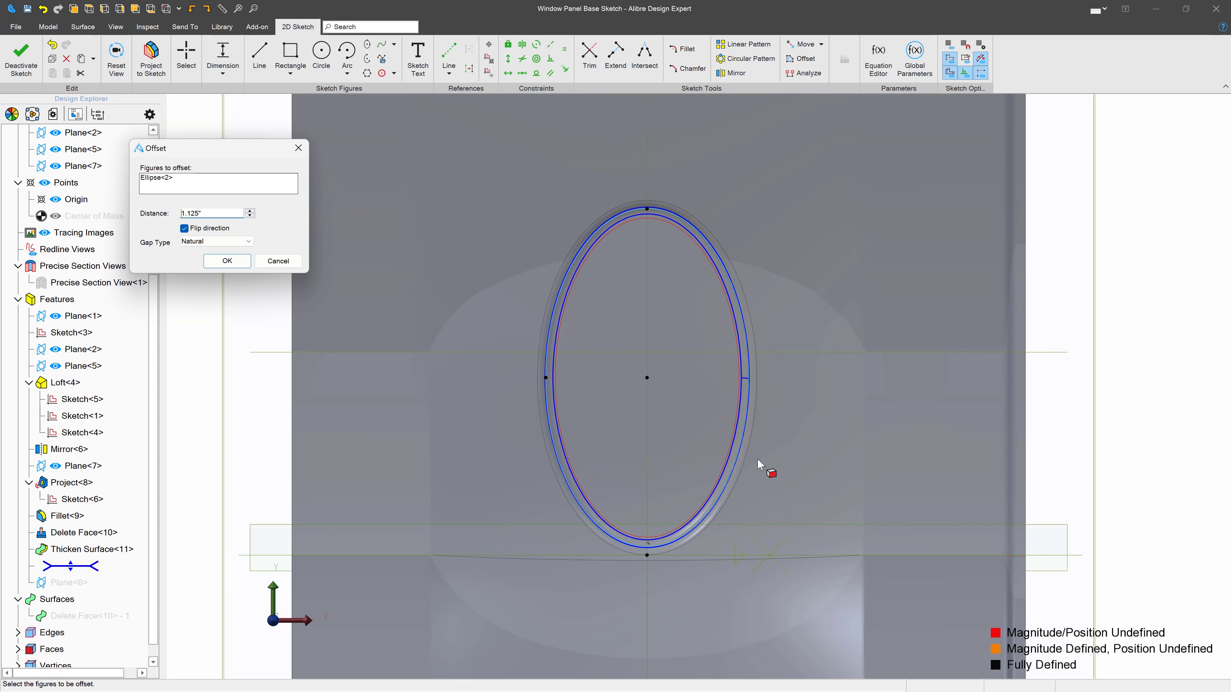
scroll(756, 466, "up", 5)
scroll(719, 309, "down", 2)
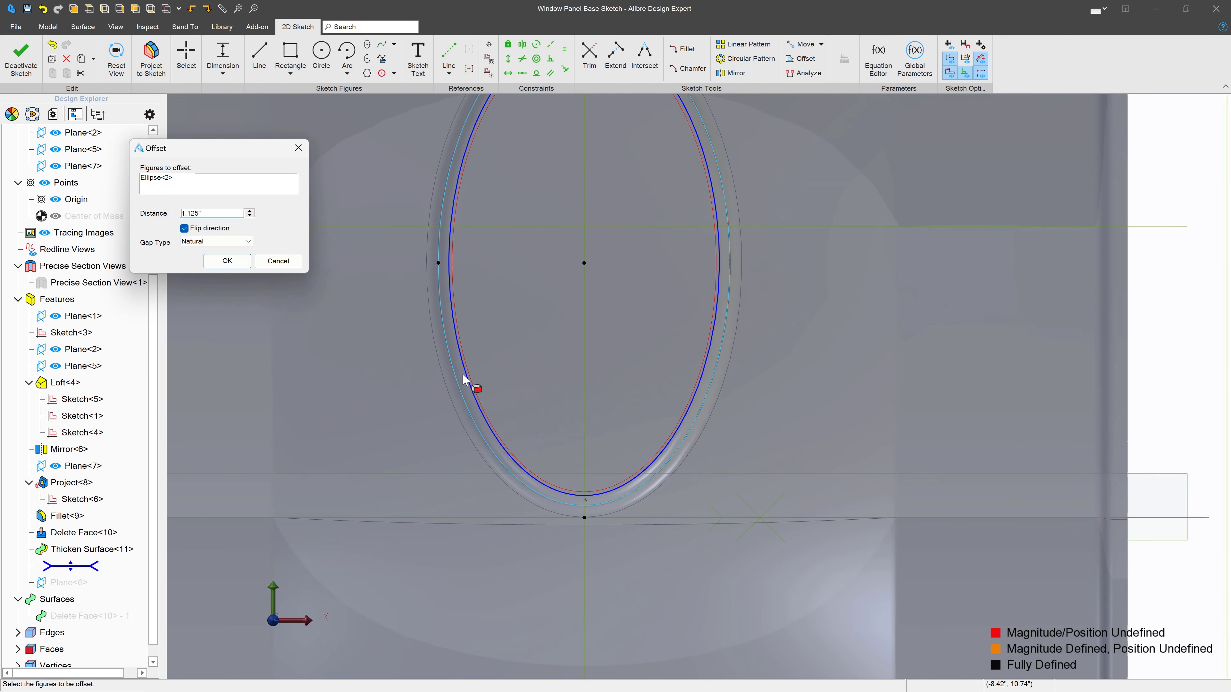
left_click(227, 261)
scroll(373, 331, "down", 2)
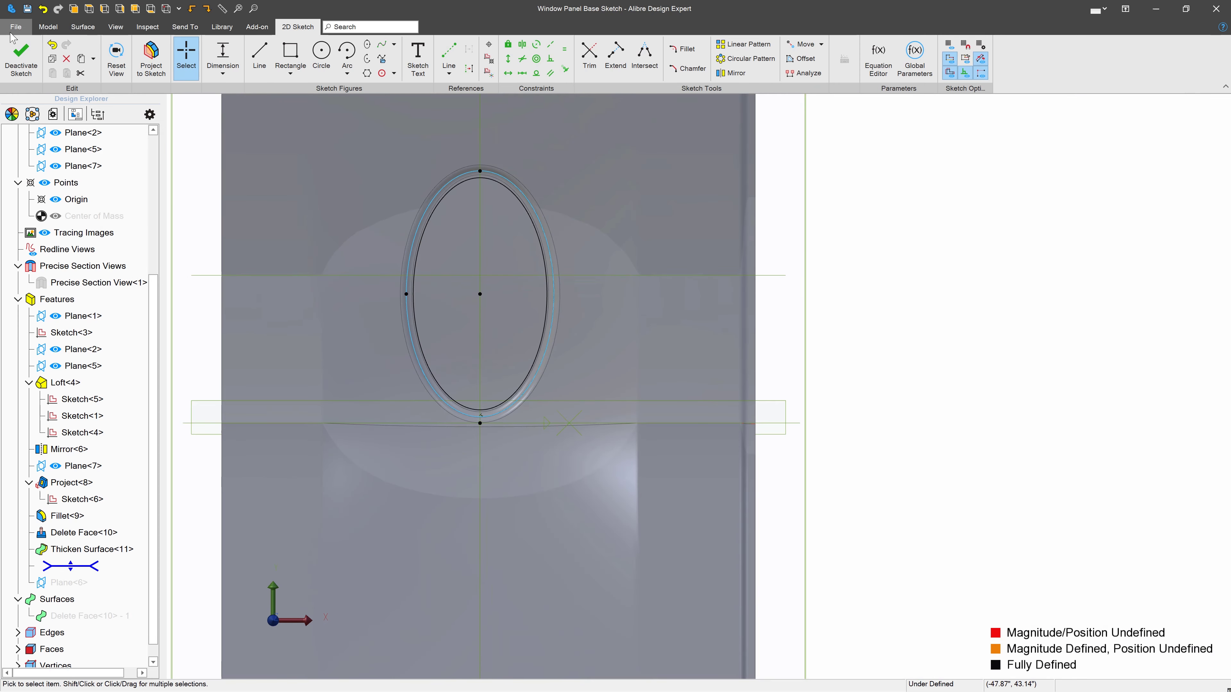
Finish the sketch and cut the offset ellipse through the panel with an Extrude Cut of type Through All.
left_click(21, 53)
left_click(255, 54)
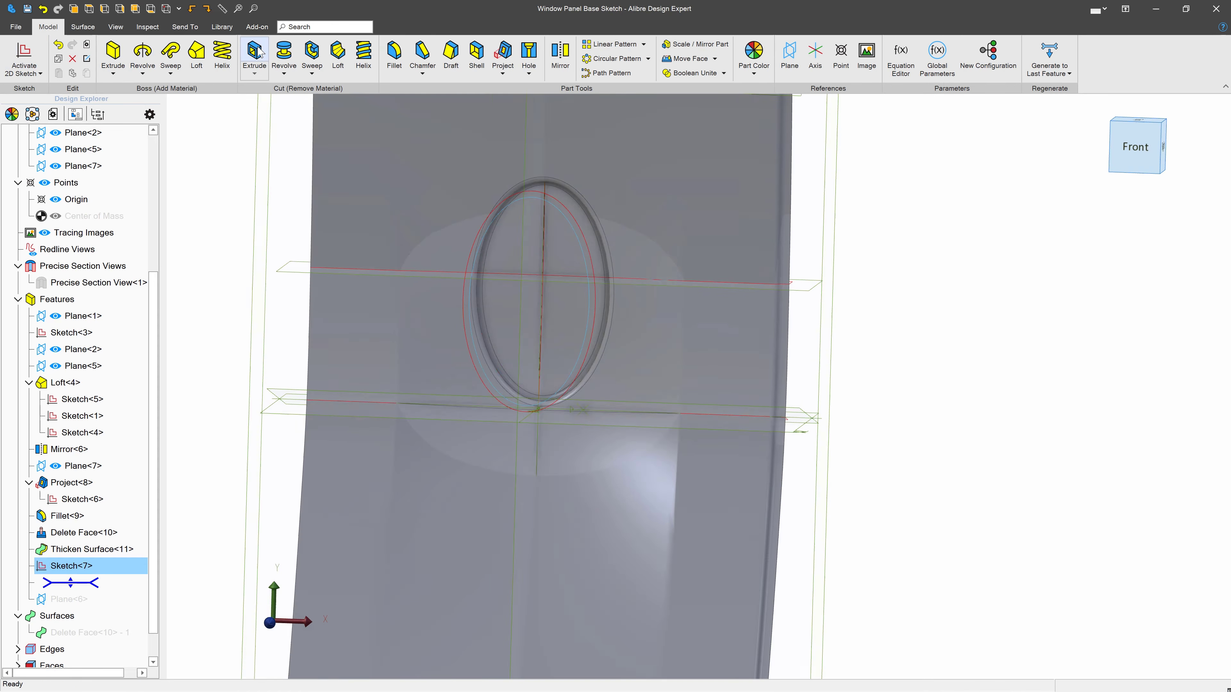
left_click(998, 250)
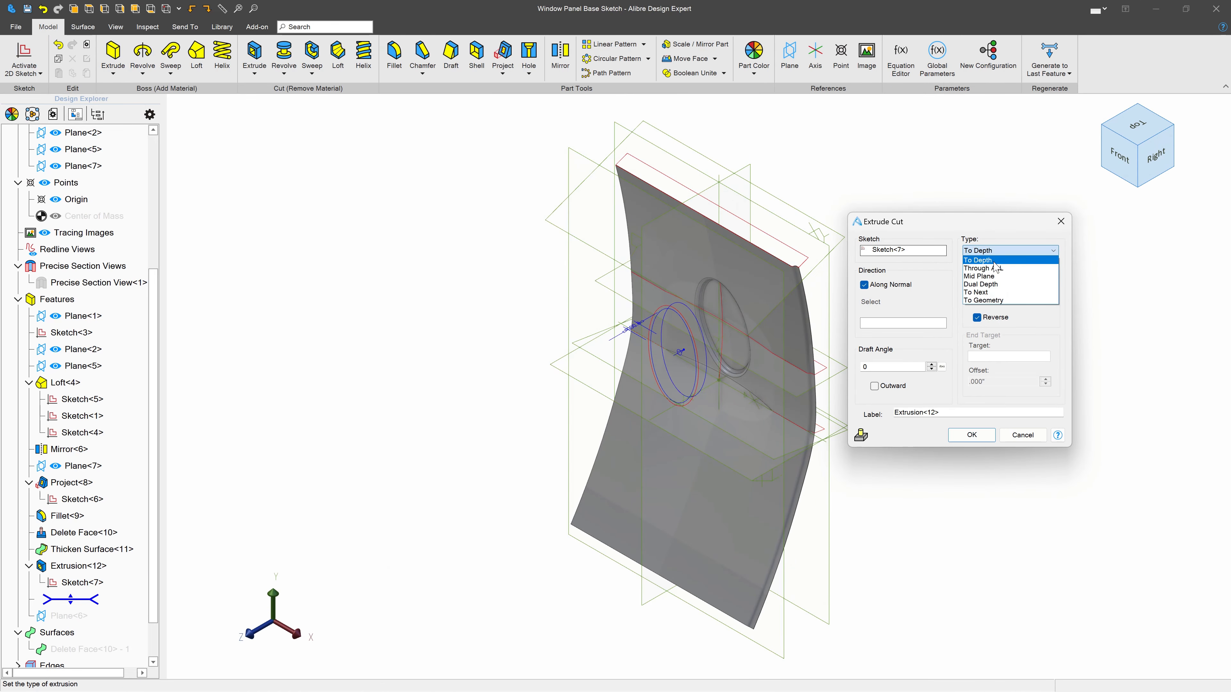
left_click(983, 268)
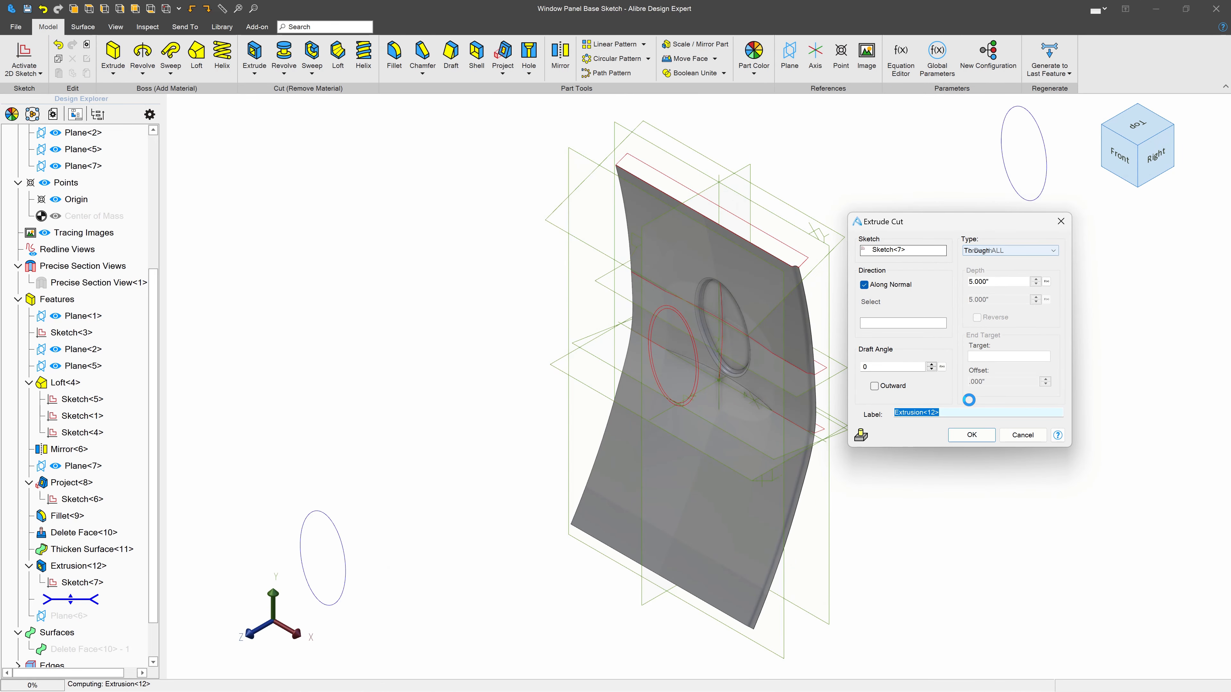
left_click(969, 438)
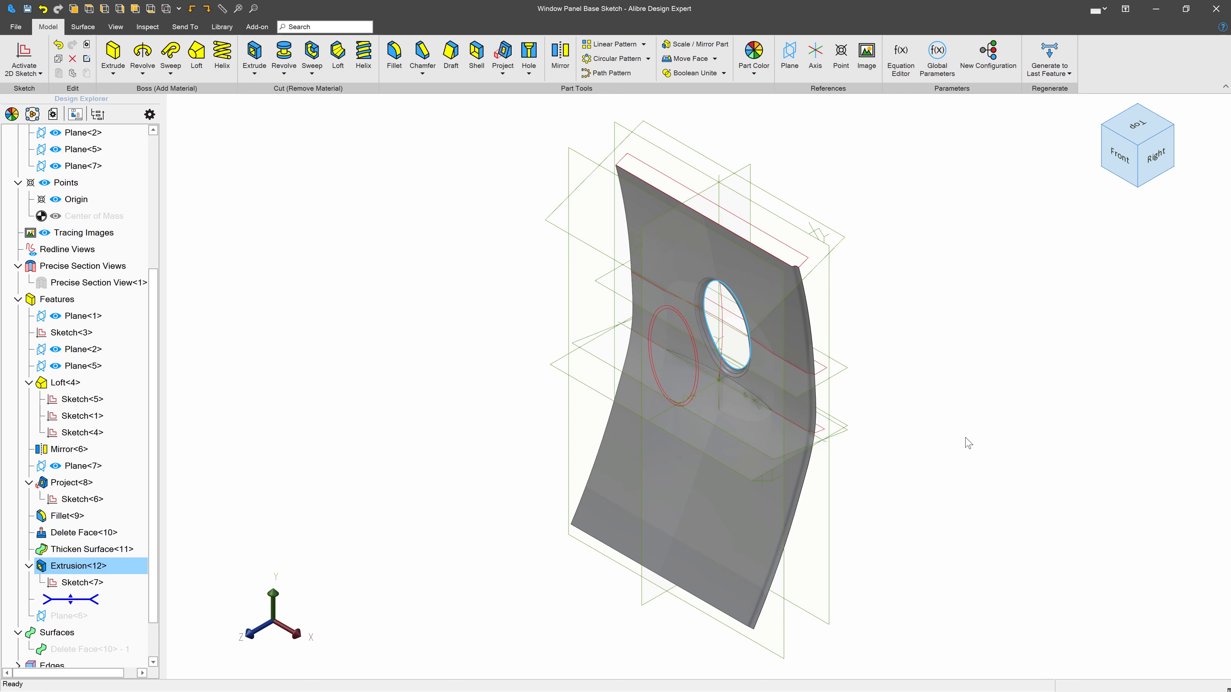
Examine the elliptical opening, its remaining filleted rim and the panel's overall shape from several angles.
scroll(683, 346, "up", 3)
scroll(682, 342, "up", 2)
scroll(718, 347, "down", 2)
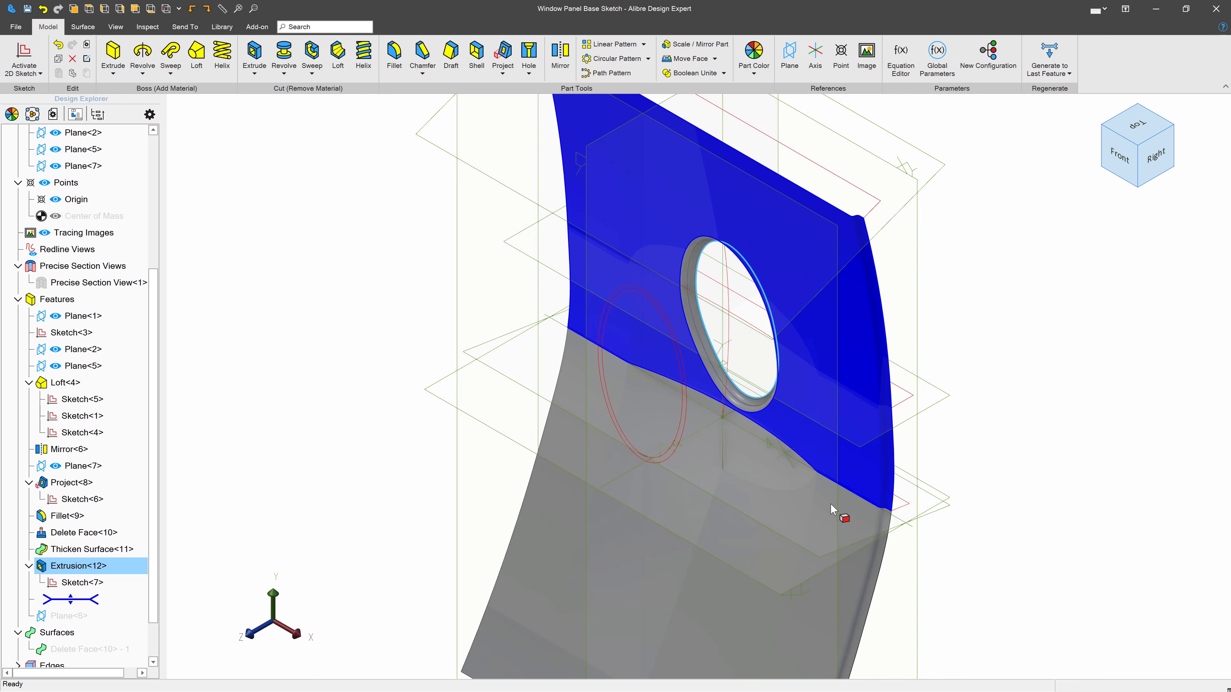
right_click_drag(609, 339, 761, 336)
scroll(984, 428, "down", 3)
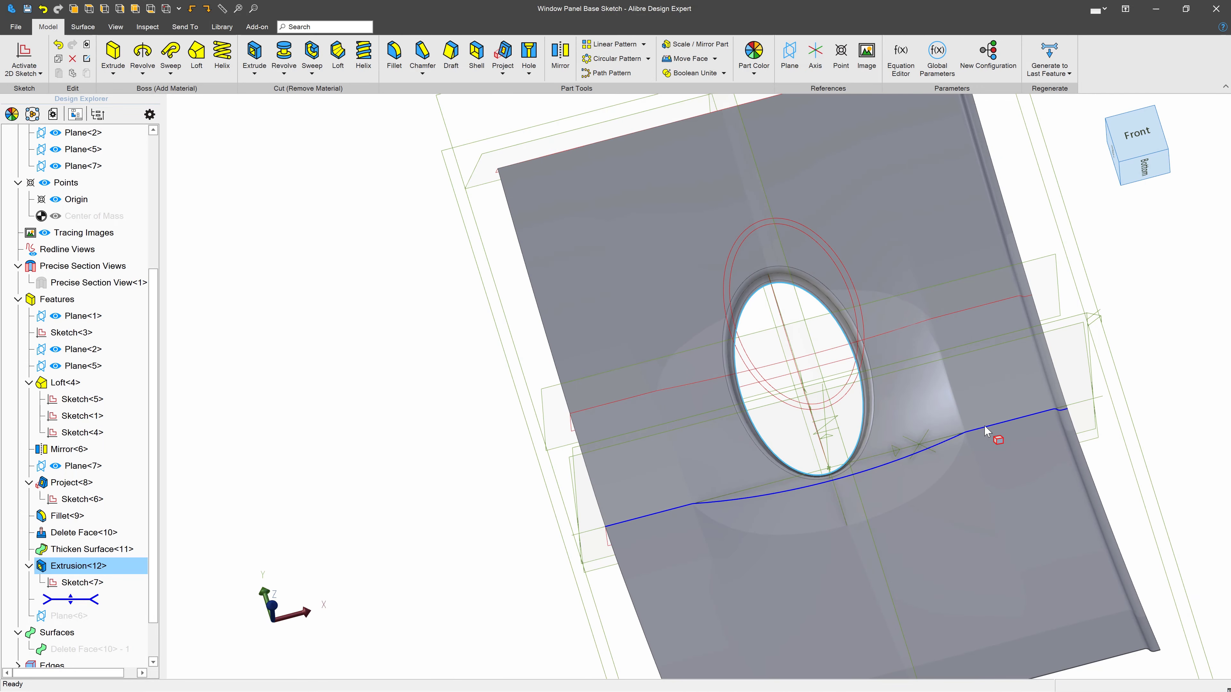
scroll(1037, 431, "down", 2)
scroll(1049, 533, "up", 3)
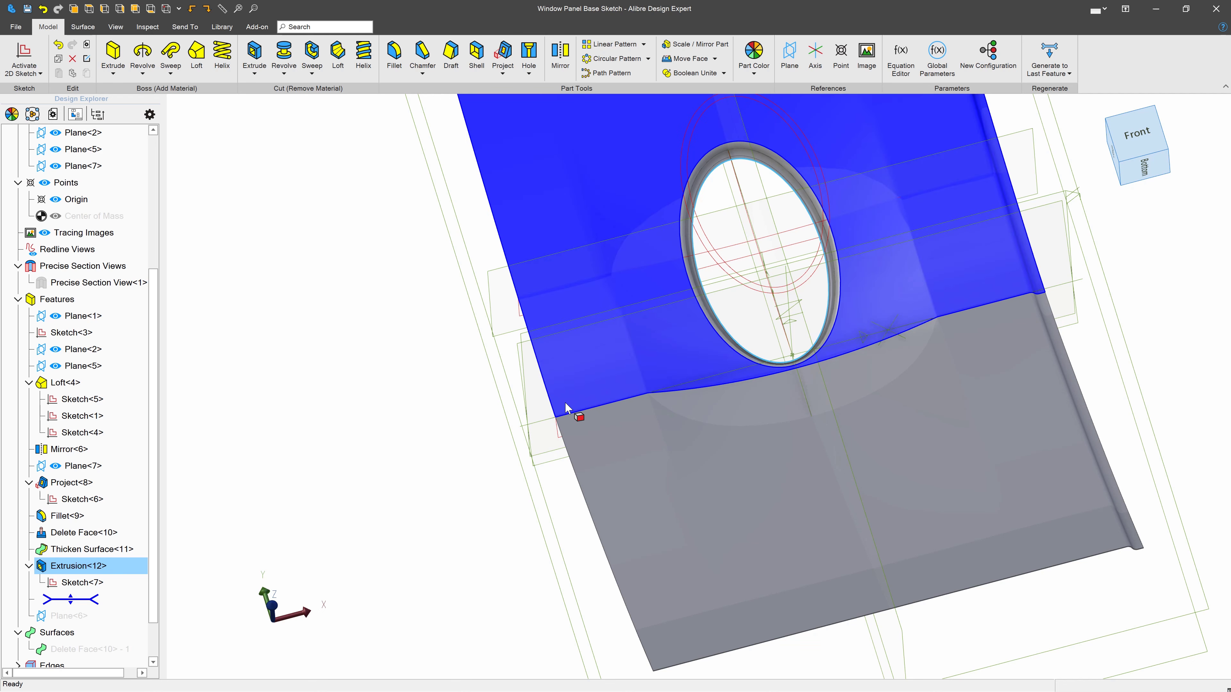
scroll(807, 417, "down", 5)
scroll(838, 262, "up", 3)
scroll(837, 262, "up", 1)
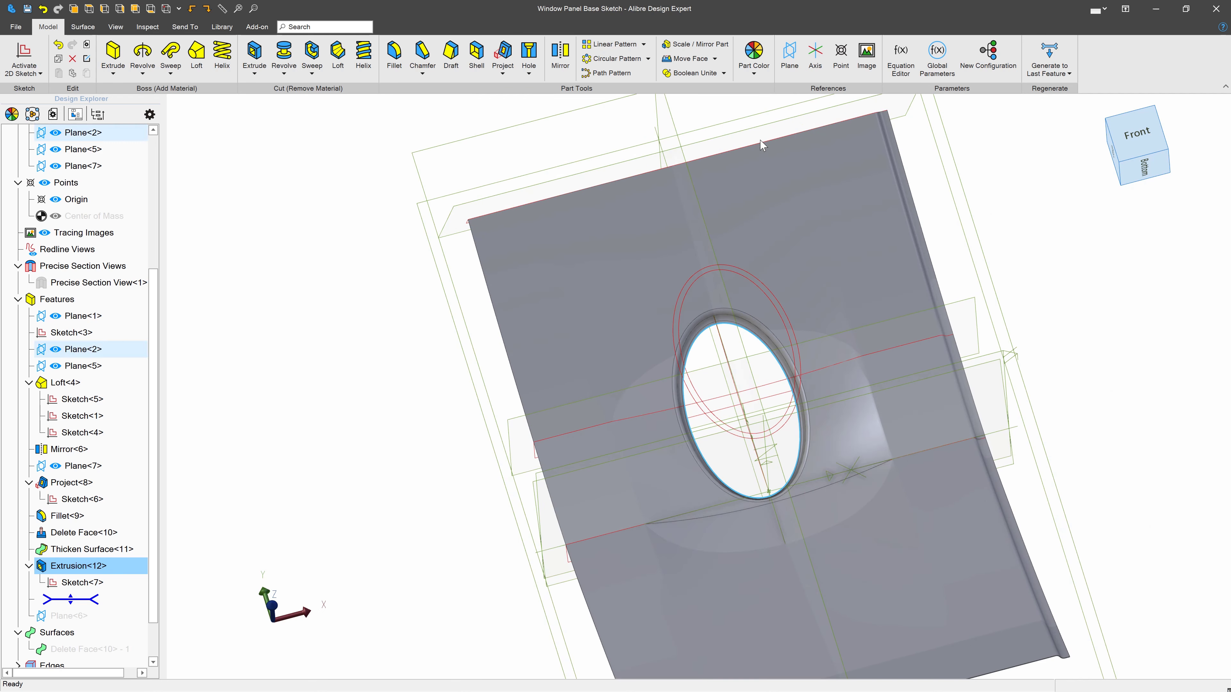
middle_click_drag(835, 262, 829, 260)
middle_click_drag(848, 334, 944, 392)
scroll(970, 383, "down", 3)
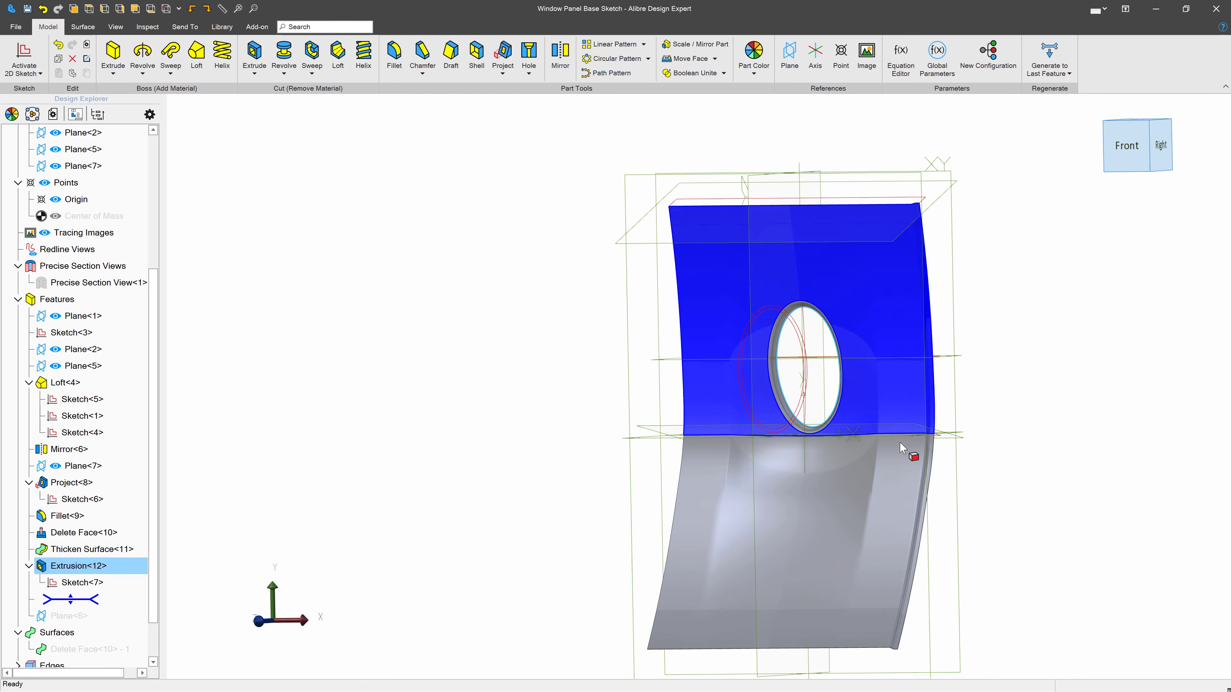
scroll(816, 554, "up", 4)
scroll(816, 553, "down", 2)
scroll(818, 557, "down", 1)
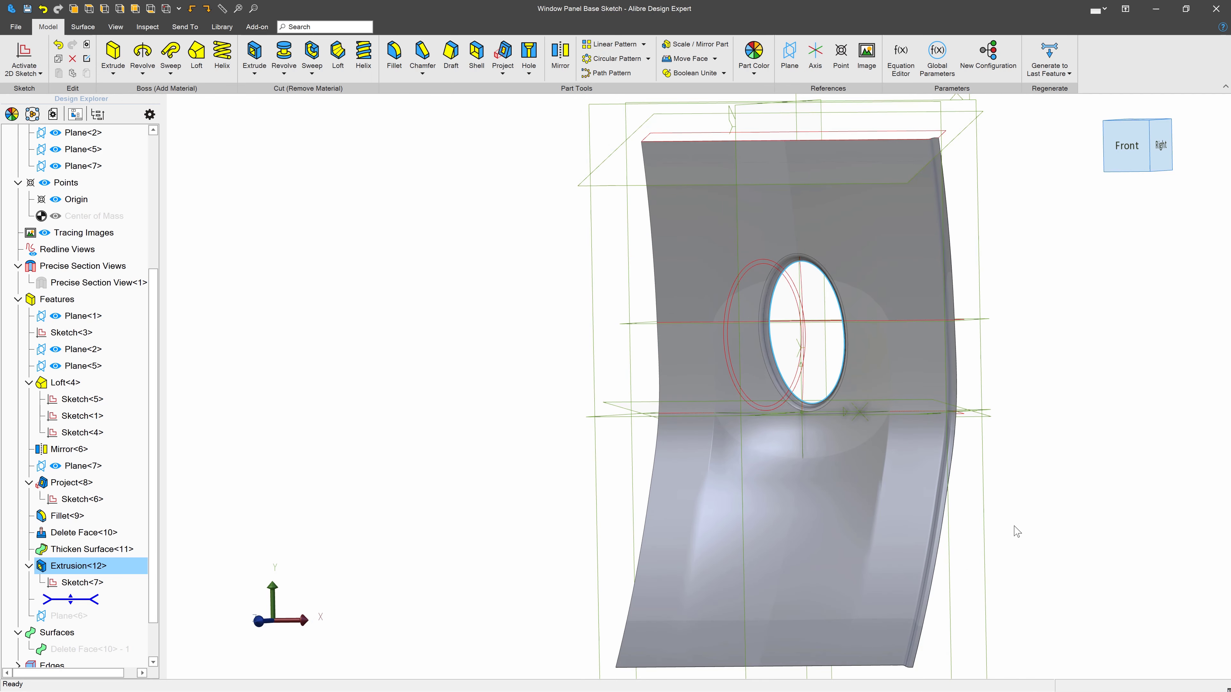